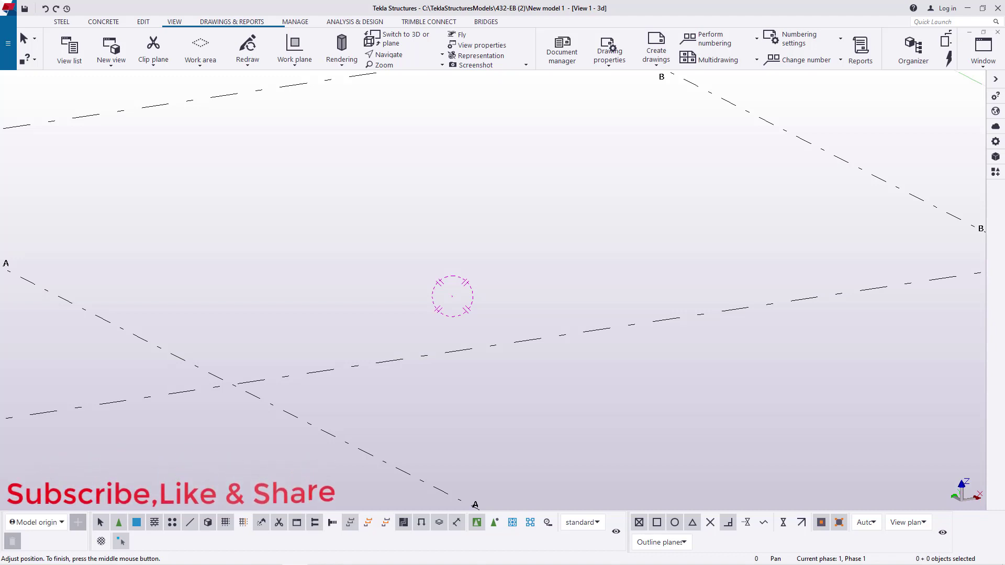
Step: Search the component catalog for "caste" and open the Castellated_Beam component's properties beside the model view
left_click(995, 173)
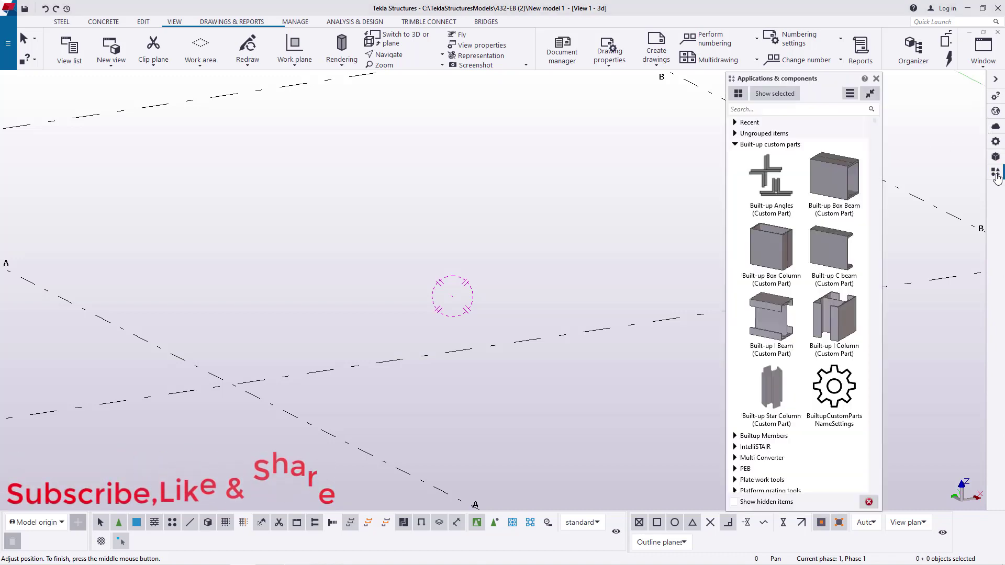
left_click(746, 109)
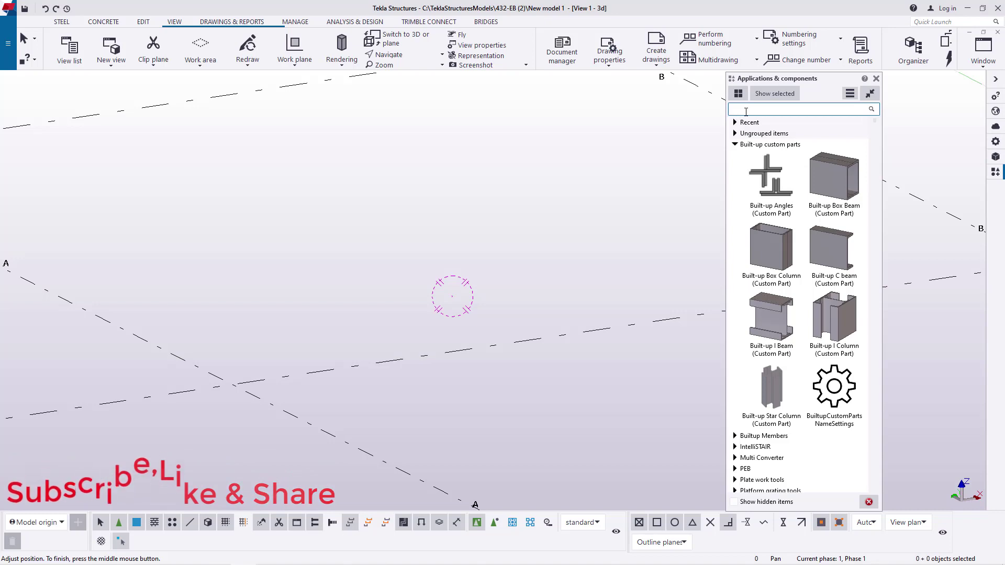
type("cast")
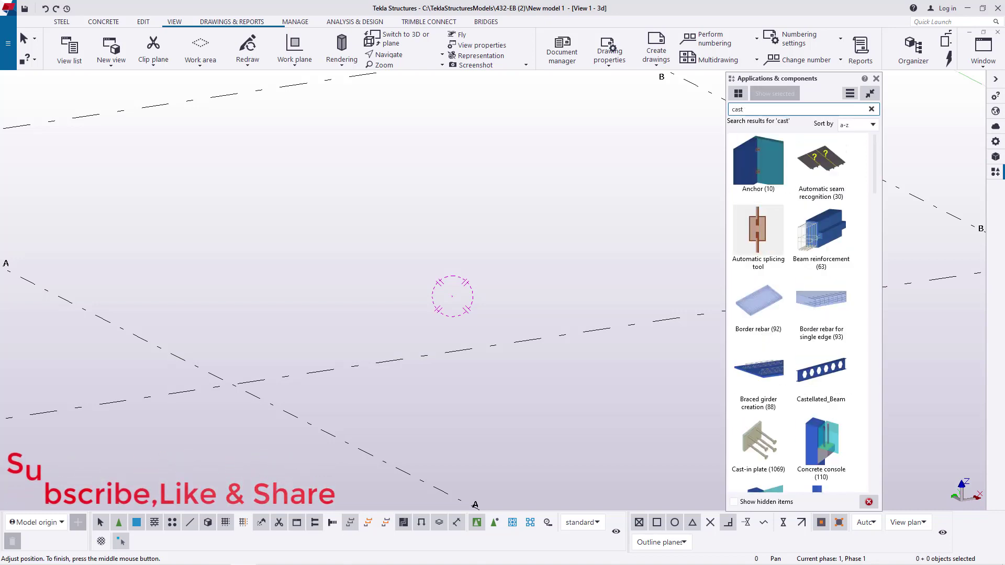
type("el")
double_click(759, 162)
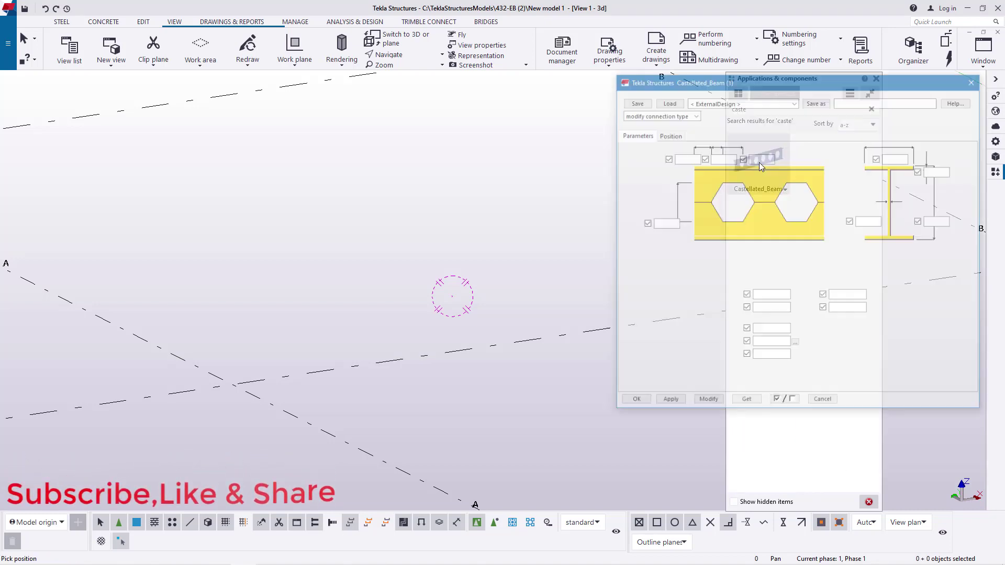
left_click_drag(837, 81, 475, 115)
left_click_drag(810, 80, 914, 80)
left_click_drag(463, 113, 827, 86)
Step: Place a castellated beam along the grid line, from its intersection with grid A to its intersection with grid C
scroll(224, 287, "down", 3)
middle_click_drag(224, 287, 151, 340)
scroll(40, 348, "down", 2)
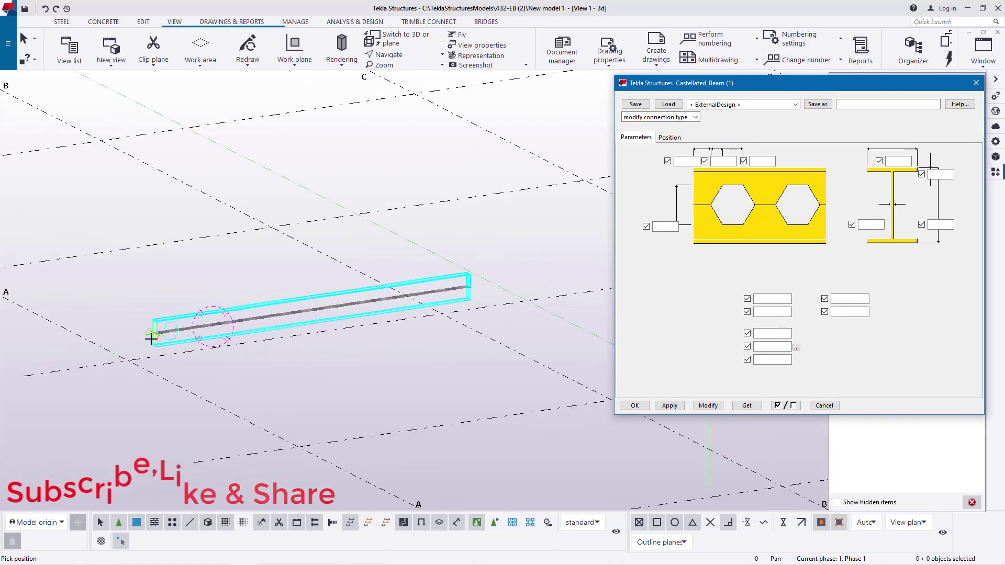
scroll(151, 339, "up", 5)
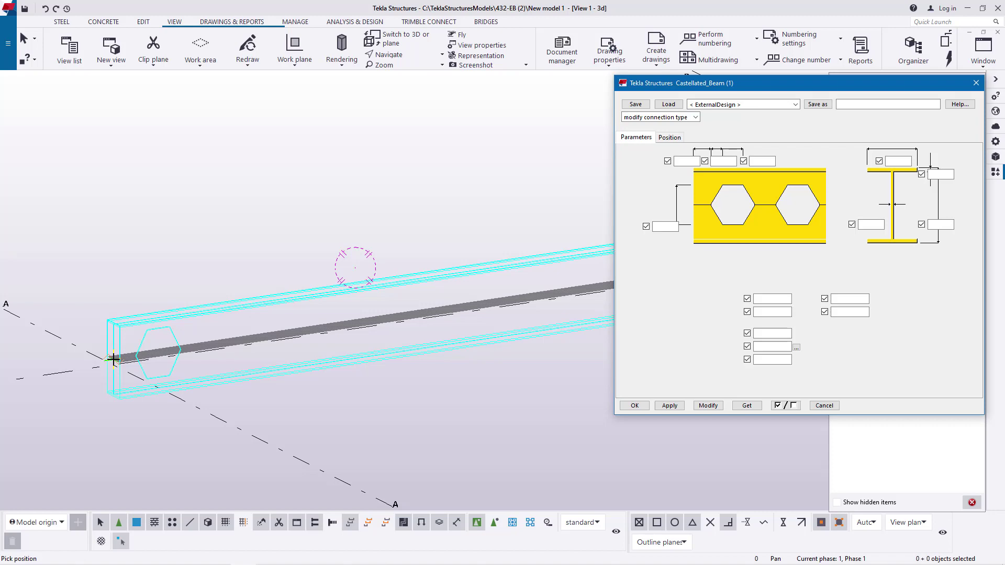
middle_click_drag(113, 360, 352, 328, "ctrl")
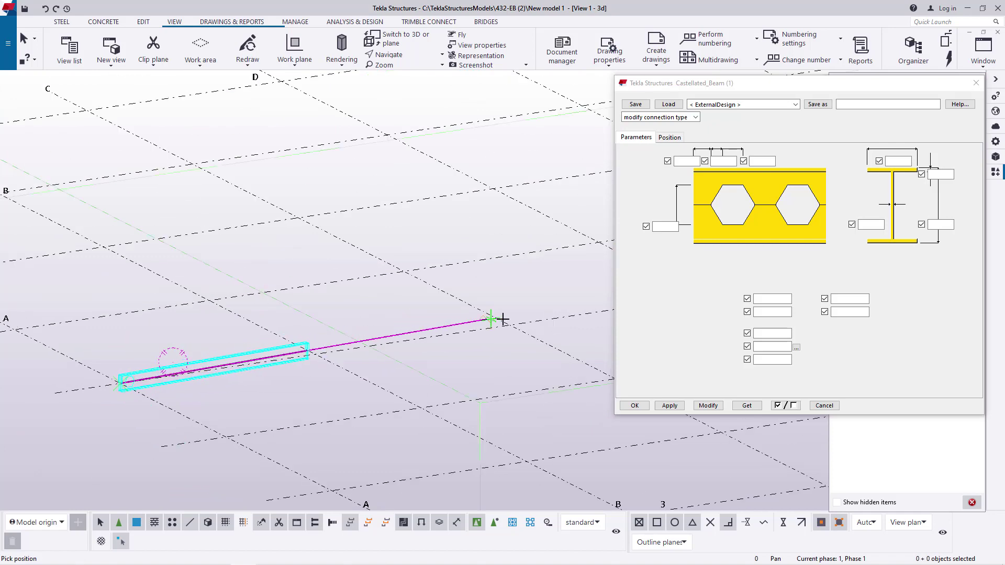
scroll(510, 323, "up", 3)
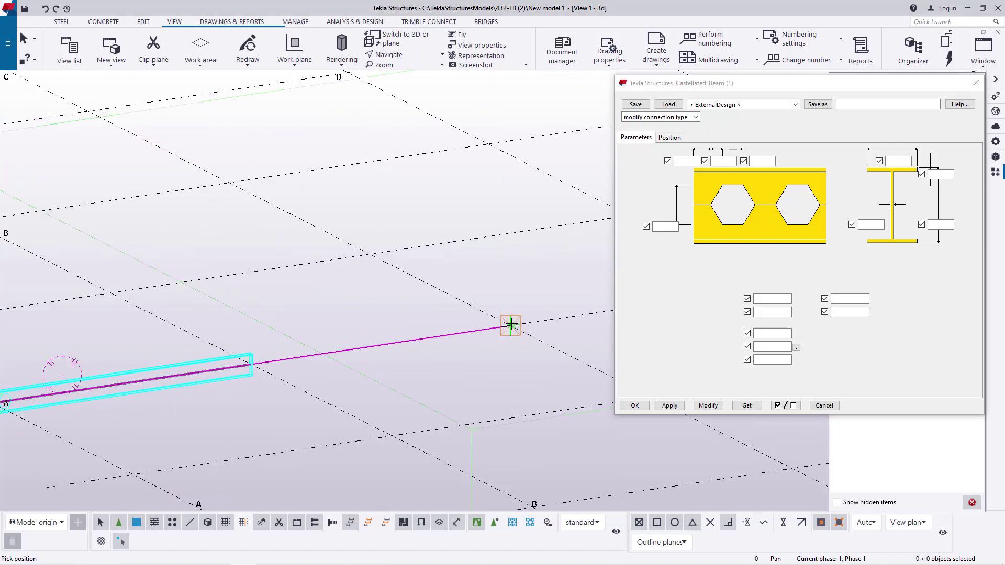
scroll(510, 324, "up", 5)
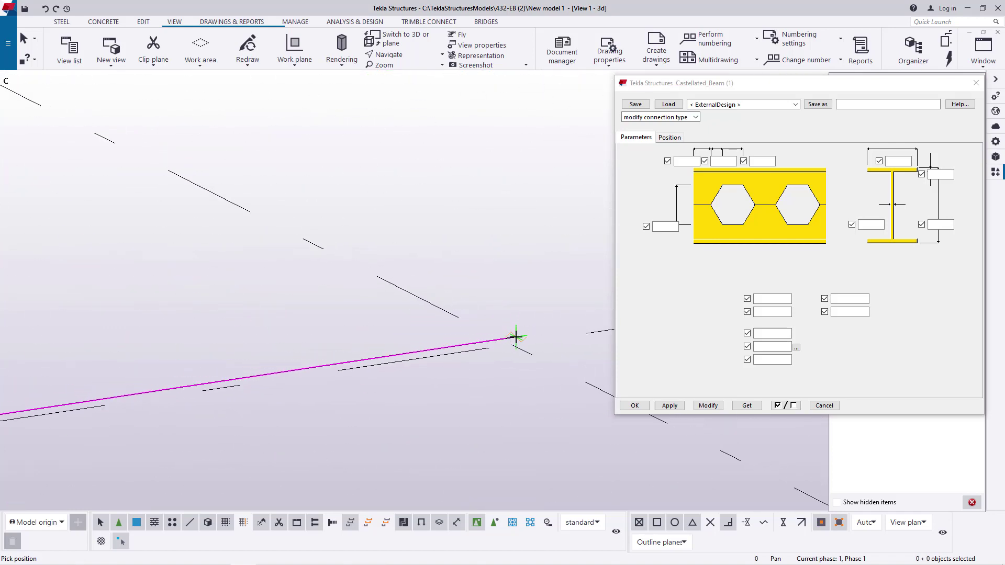
scroll(514, 339, "up", 3)
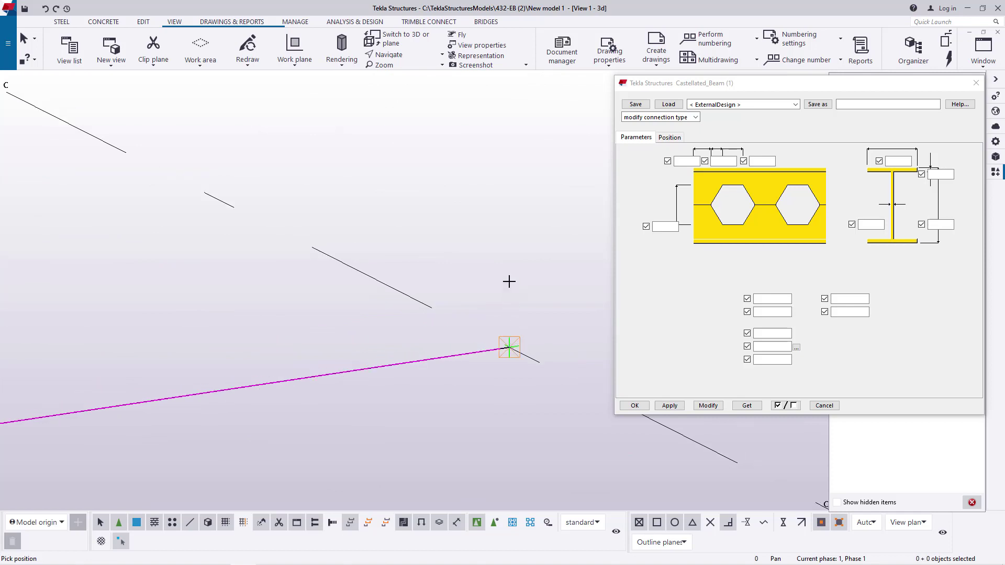
left_click(437, 199)
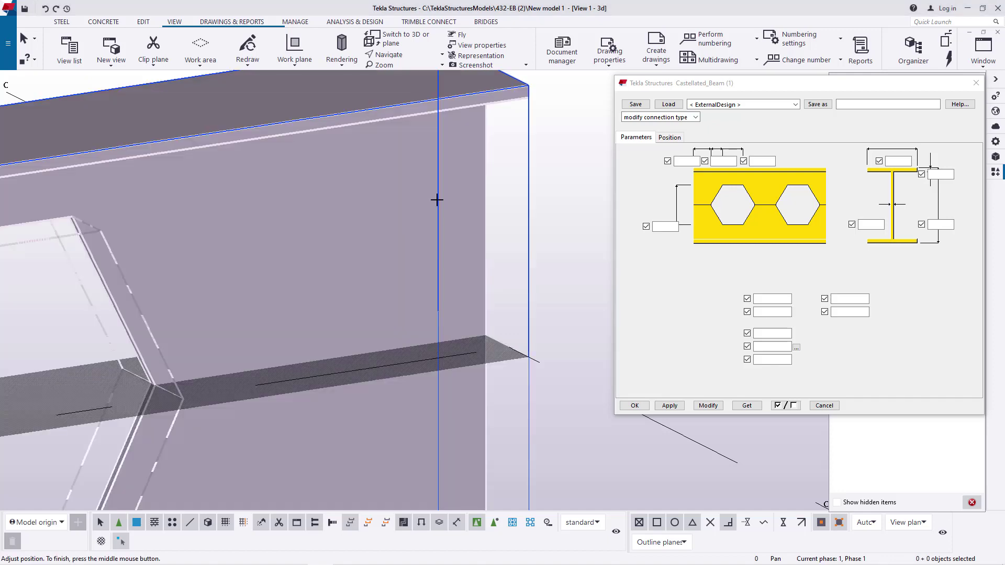
scroll(432, 271, "down", 5)
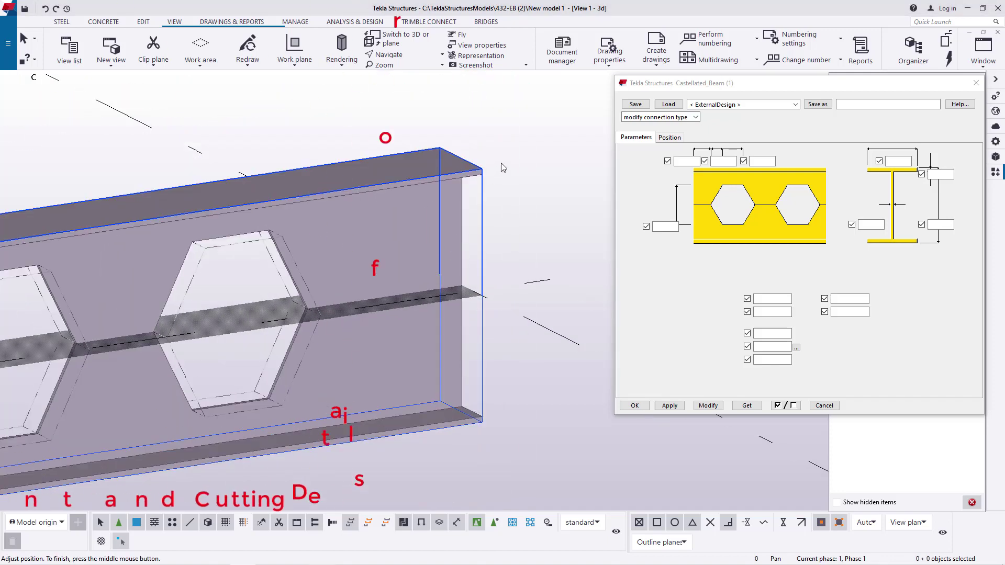
right_click(501, 163)
left_click(521, 171)
Step: Set the castellated beam's depth position to Front and apply the change to the placed beam
scroll(530, 282, "down", 6)
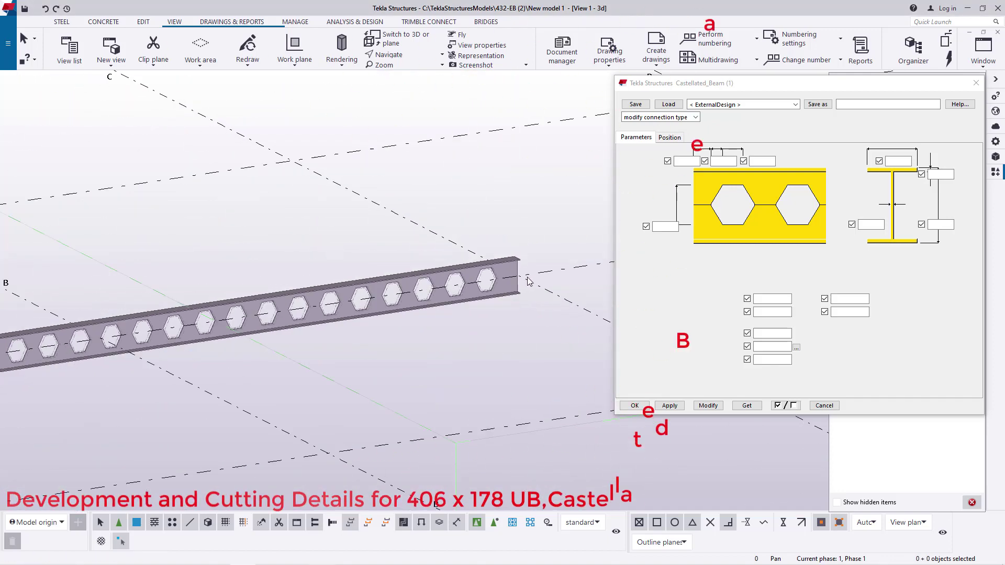
scroll(529, 281, "down", 2)
scroll(303, 308, "up", 8)
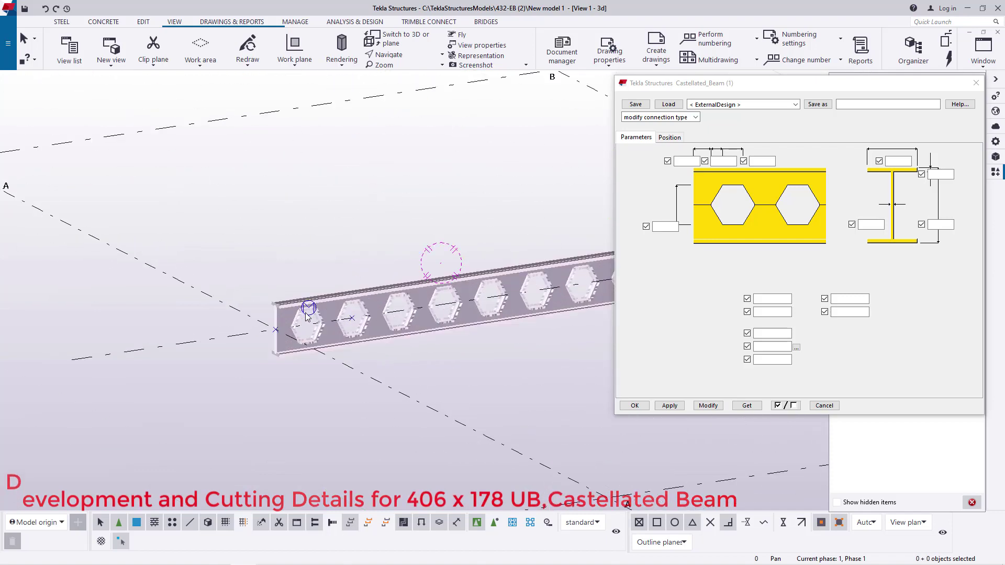
scroll(277, 348, "up", 5)
left_click(287, 335)
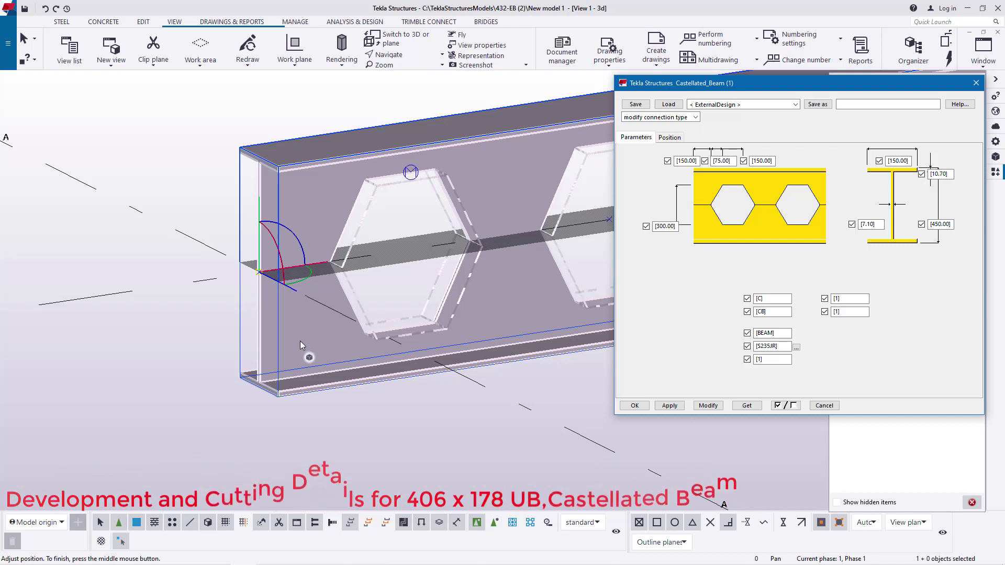
left_click(669, 139)
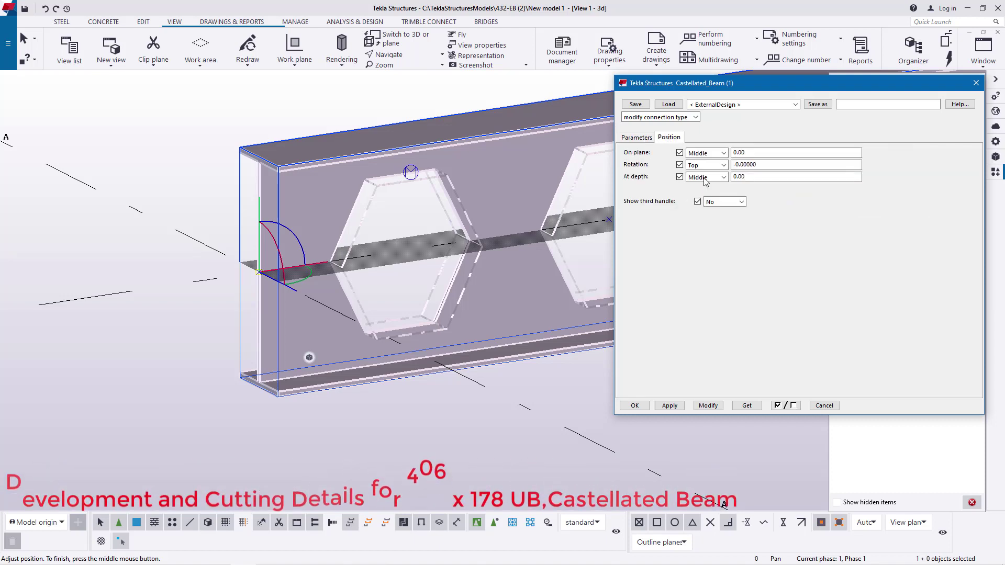
left_click(723, 177)
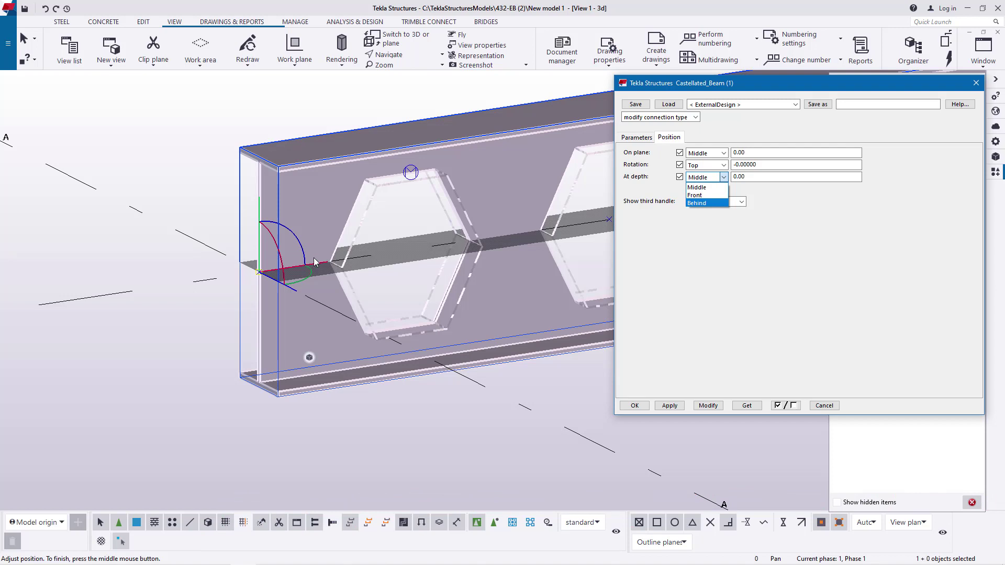
left_click(698, 195)
left_click(707, 406)
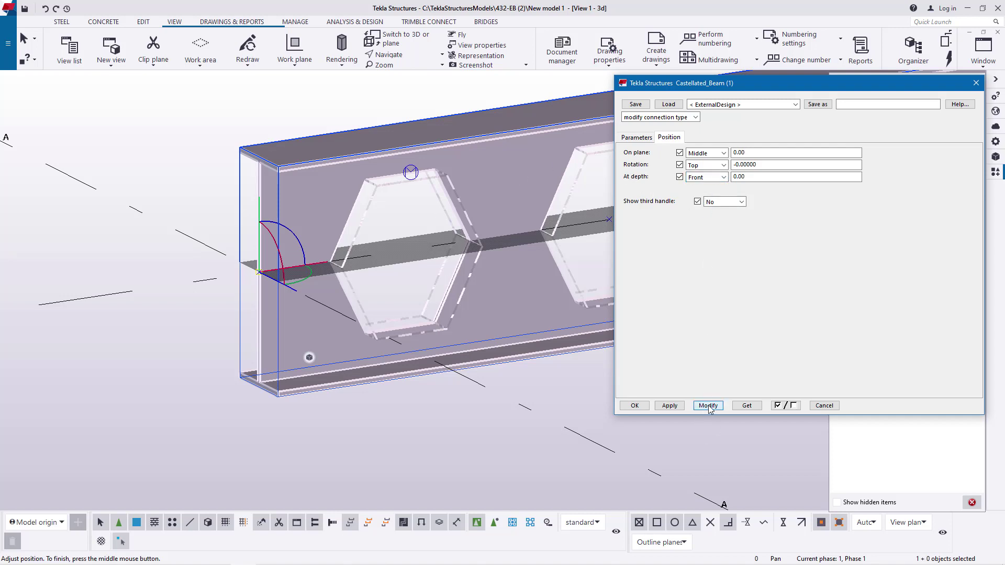
left_click(634, 406)
Step: In the beam's parameters, set the hexagonal openings' sloped-side width to 117, flat width to 102 and height to 406
scroll(342, 404, "down", 3)
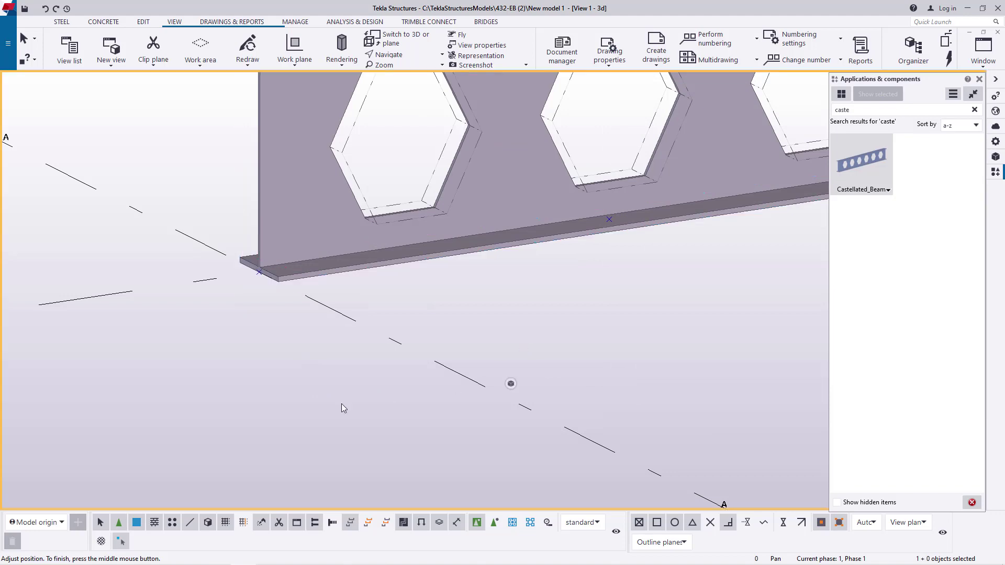
middle_click_drag(341, 403, 473, 291, "ctrl")
scroll(482, 289, "up", 3)
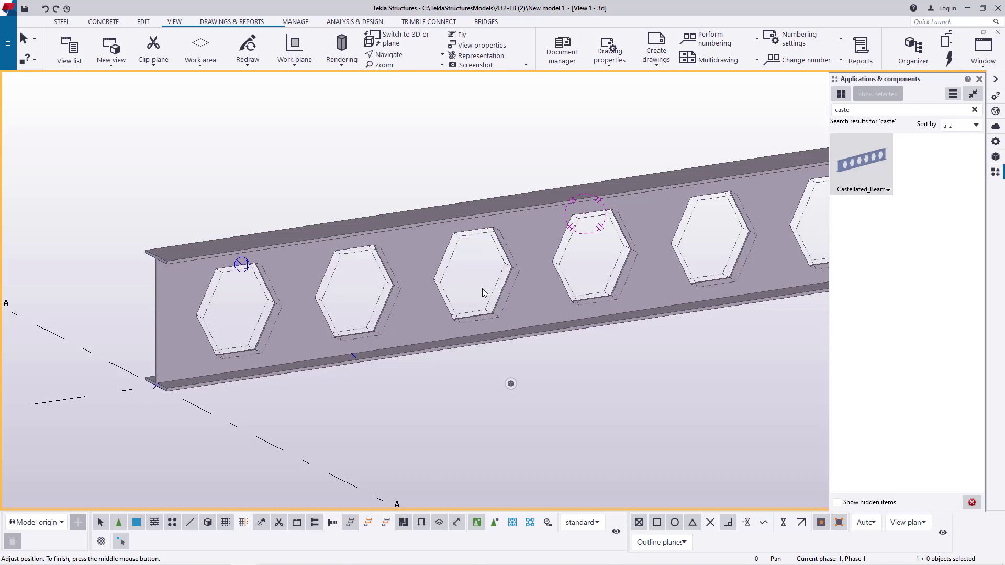
double_click(536, 240)
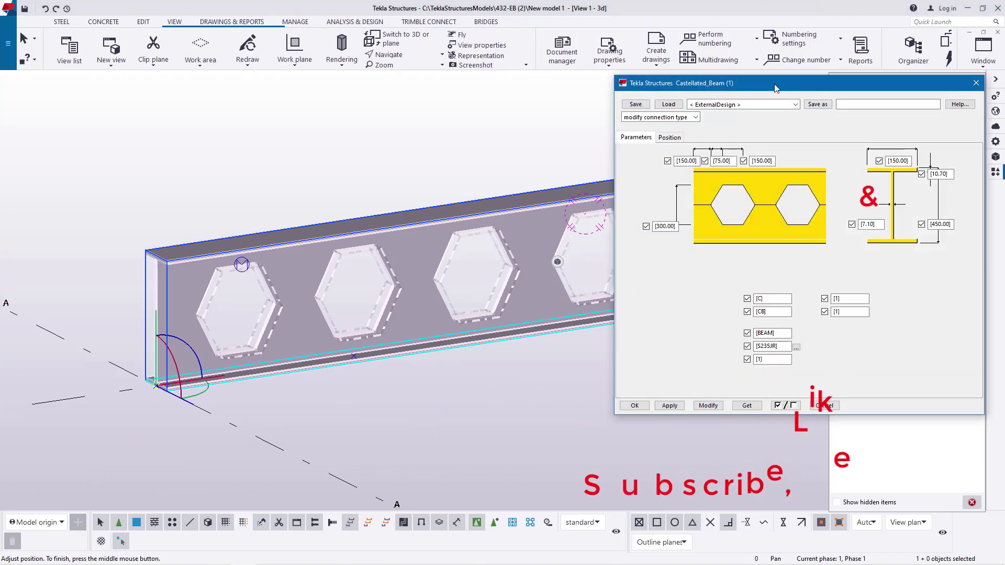
mouse_move(778, 90)
left_mouse_down()
mouse_move(751, 91)
mouse_move(778, 88)
left_mouse_up()
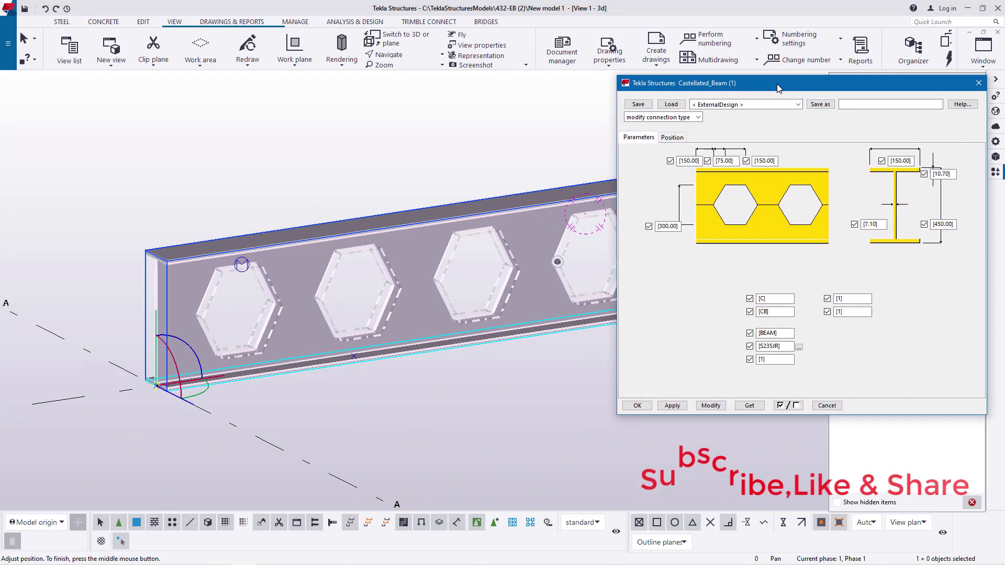
scroll(411, 296, "up", 1)
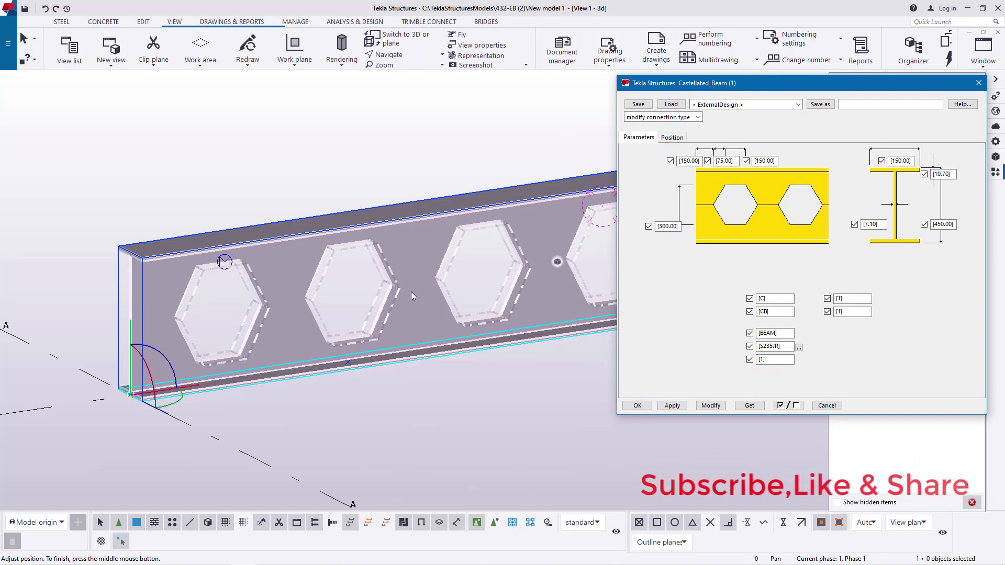
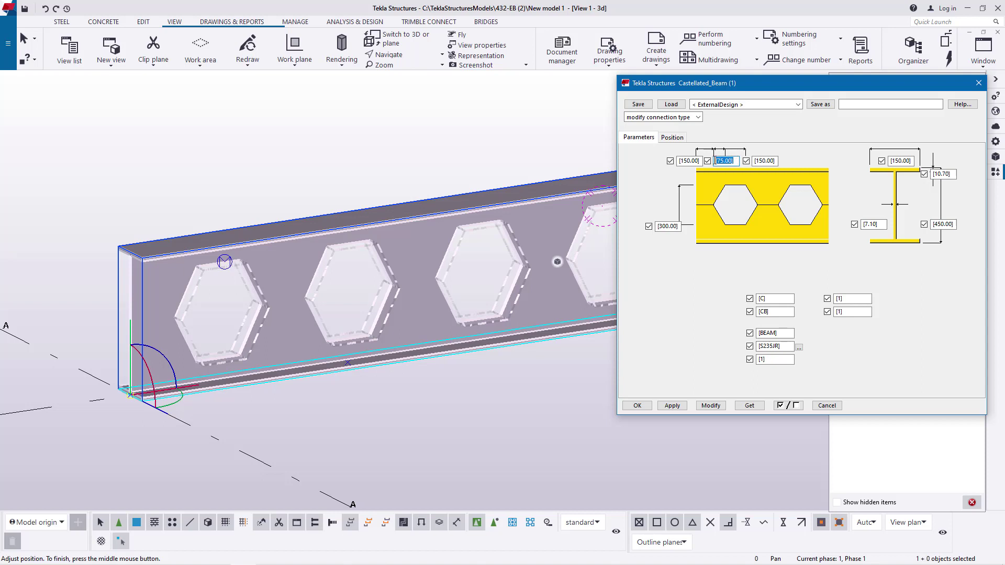
type("102")
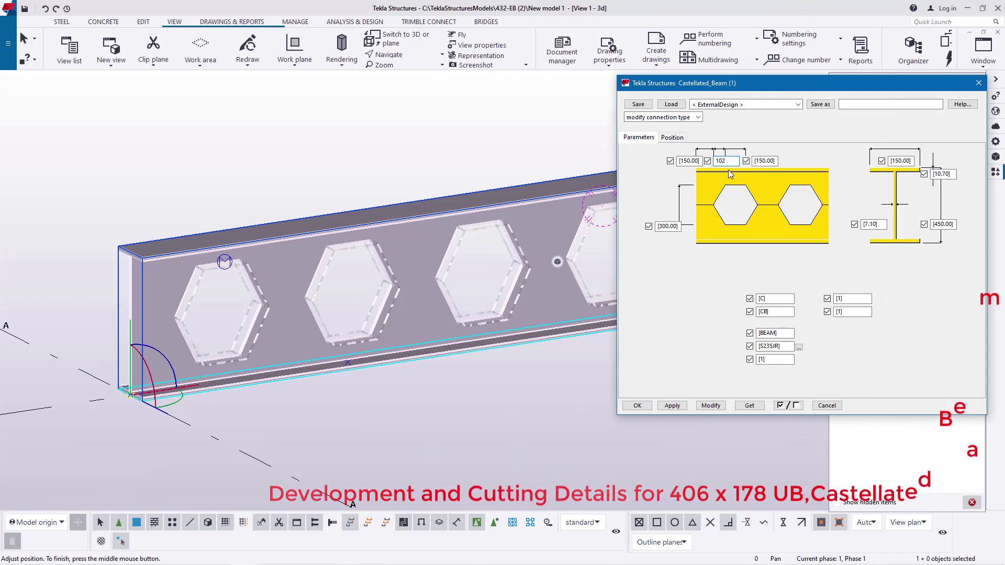
key("Tab")
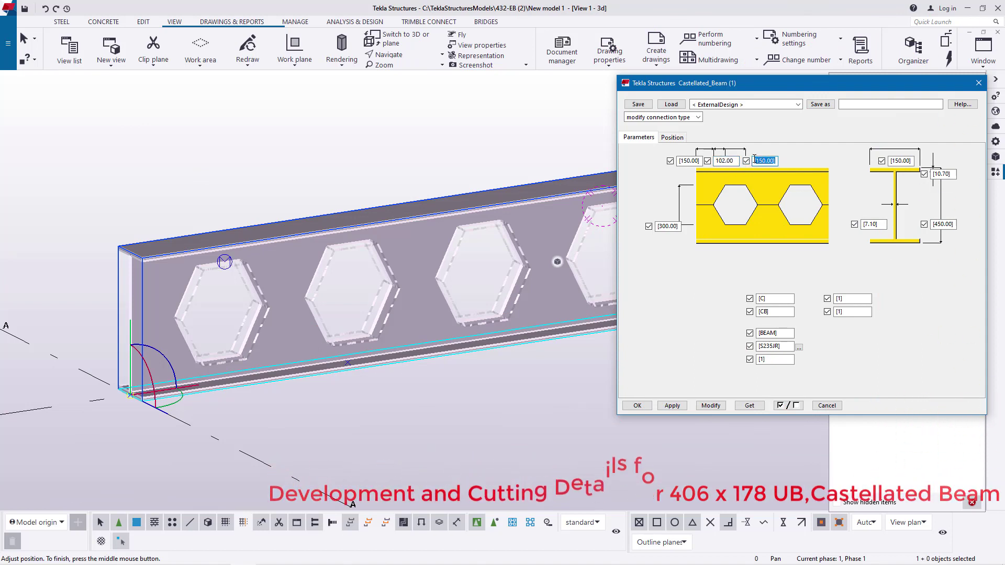
type("102")
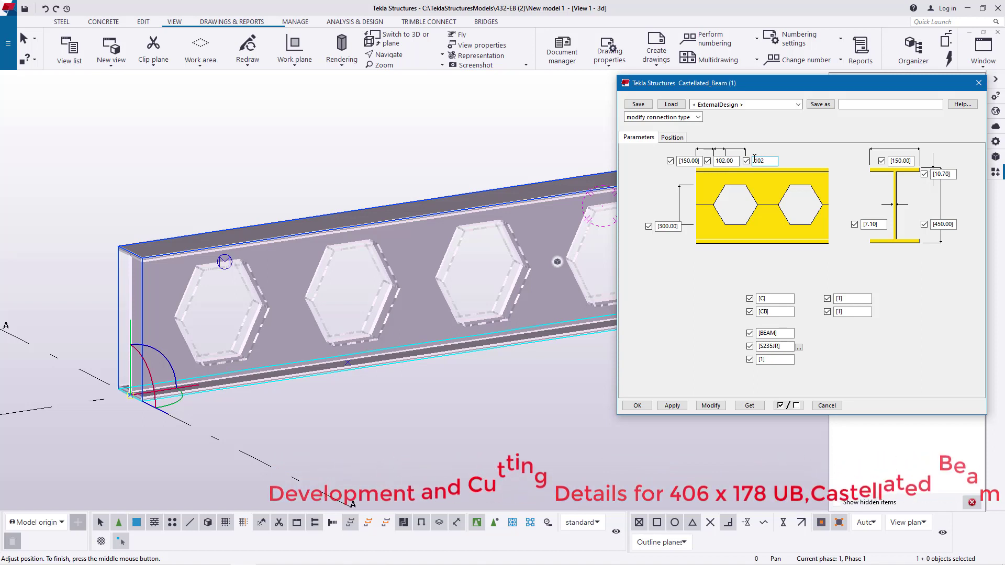
left_click_drag(735, 161, 716, 161)
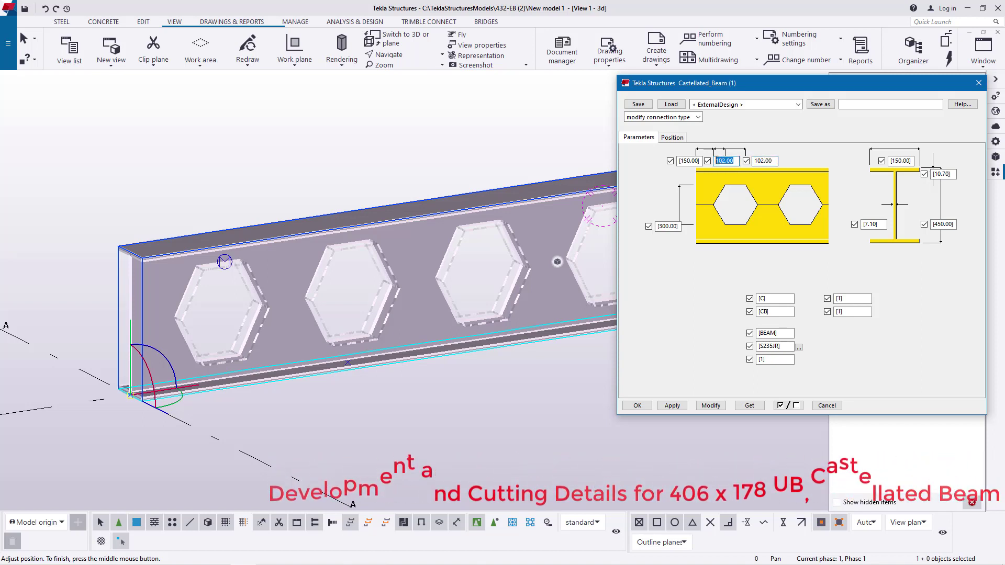
type("117")
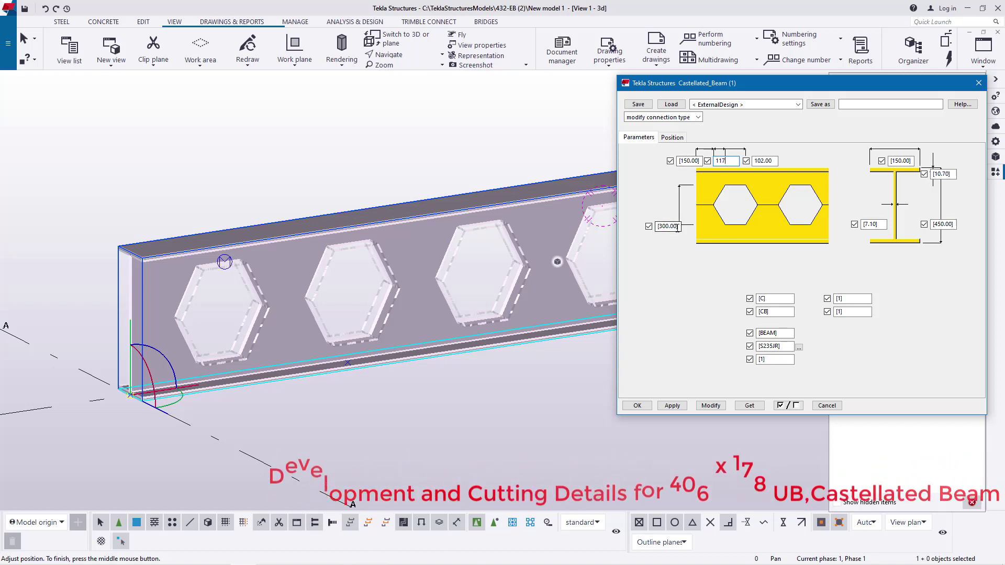
double_click(675, 226)
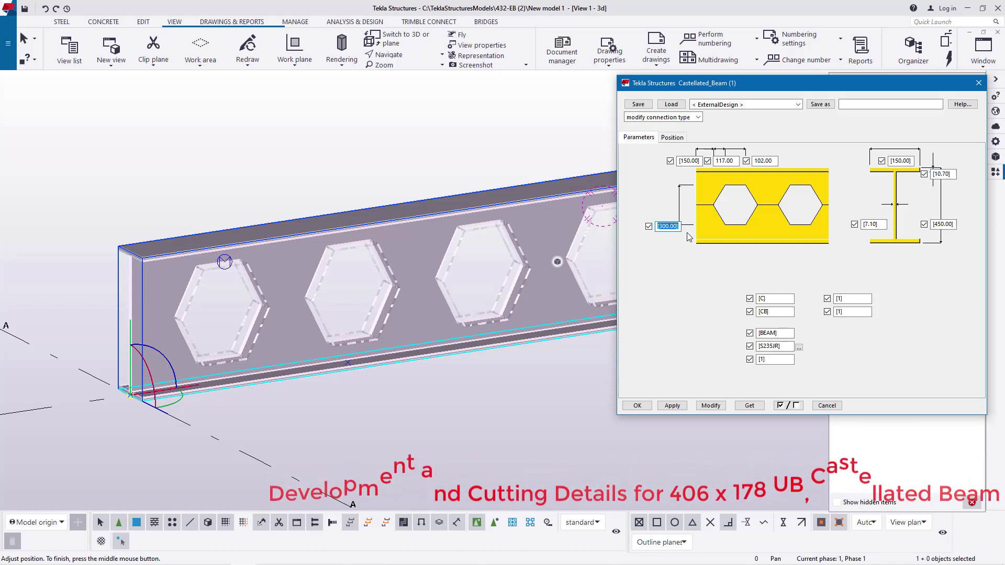
type("4")
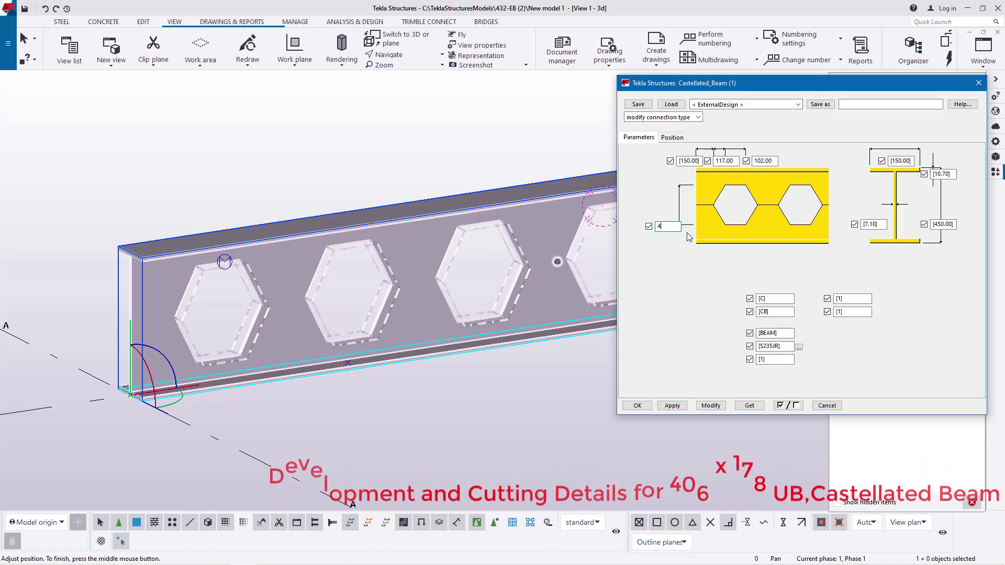
type("06")
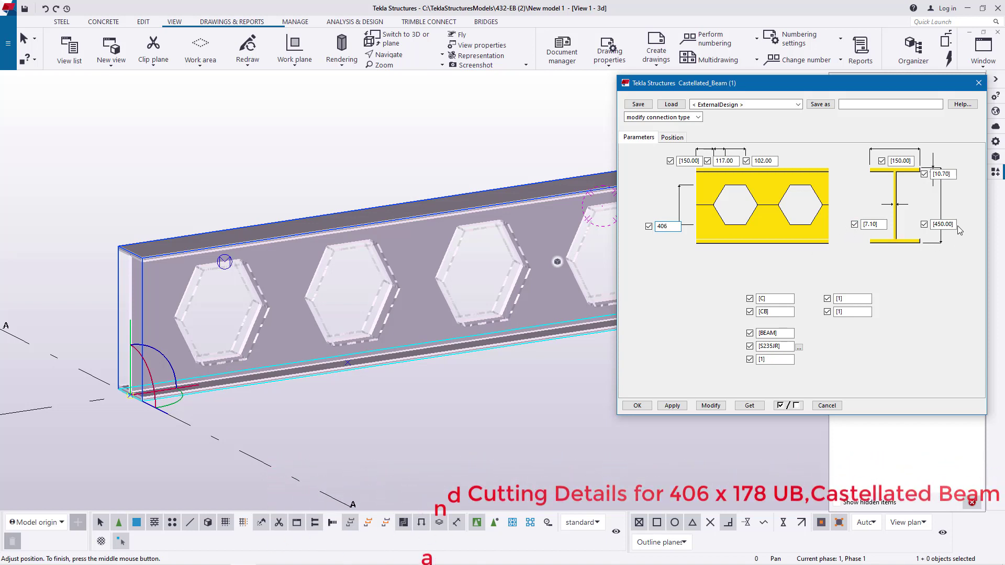
Step: Set the beam's overall depth to 609 and flange width to 178, and apply the parameters to the placed beam
left_click_drag(944, 224, 954, 224)
double_click(931, 224)
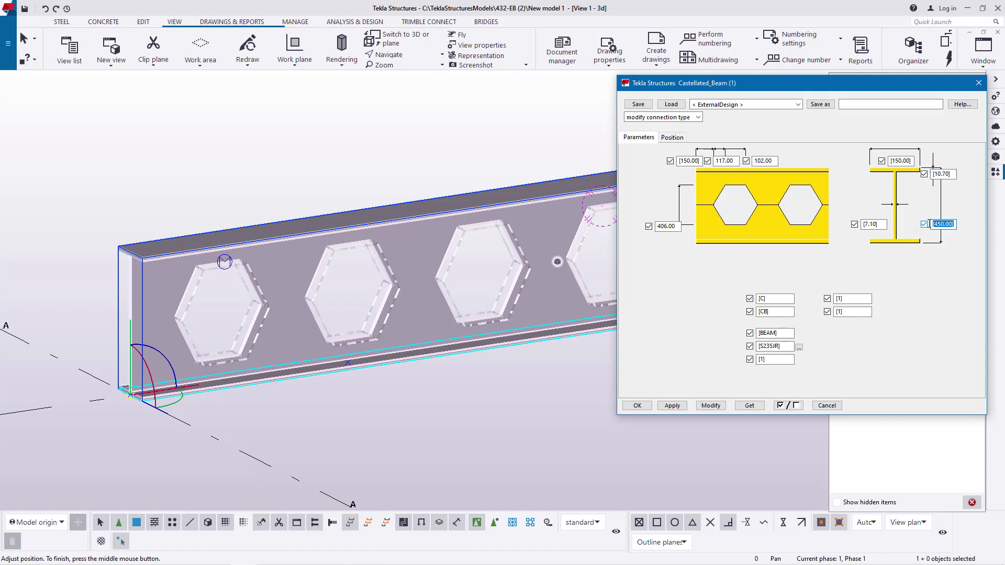
type("609")
left_click(888, 160)
type("178")
left_click(710, 405)
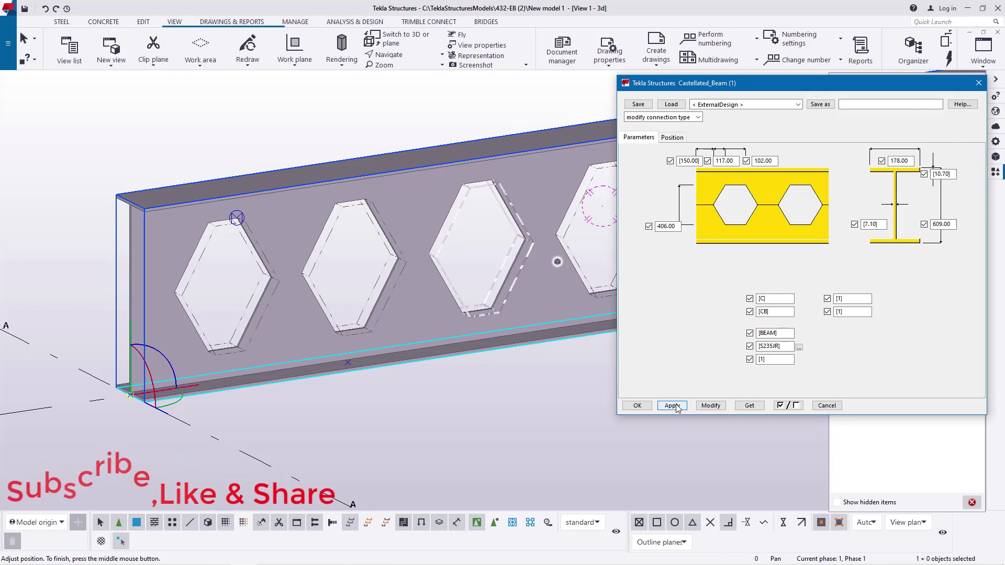
left_click(637, 406)
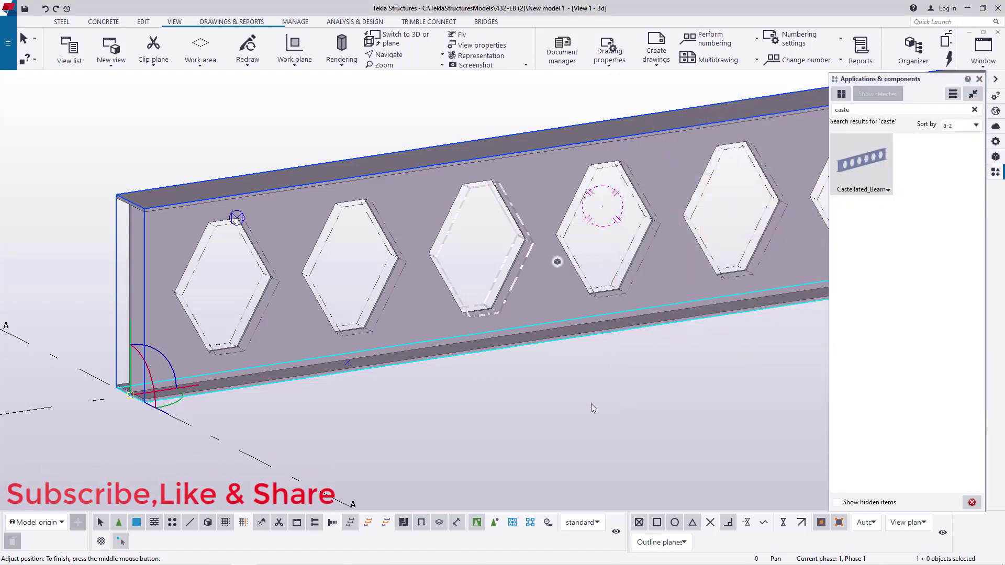
Step: Open the placed castellated beam's parameters and keep the dialog clear of the beam, with nothing selected in the model
double_click(434, 235)
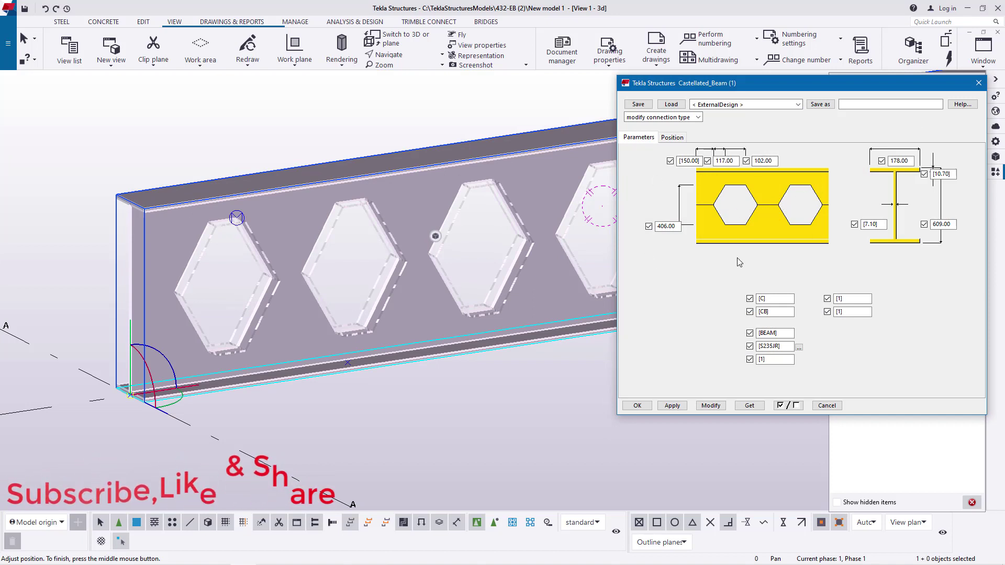
mouse_move(814, 89)
left_mouse_down()
mouse_move(800, 96)
mouse_move(826, 81)
left_mouse_up()
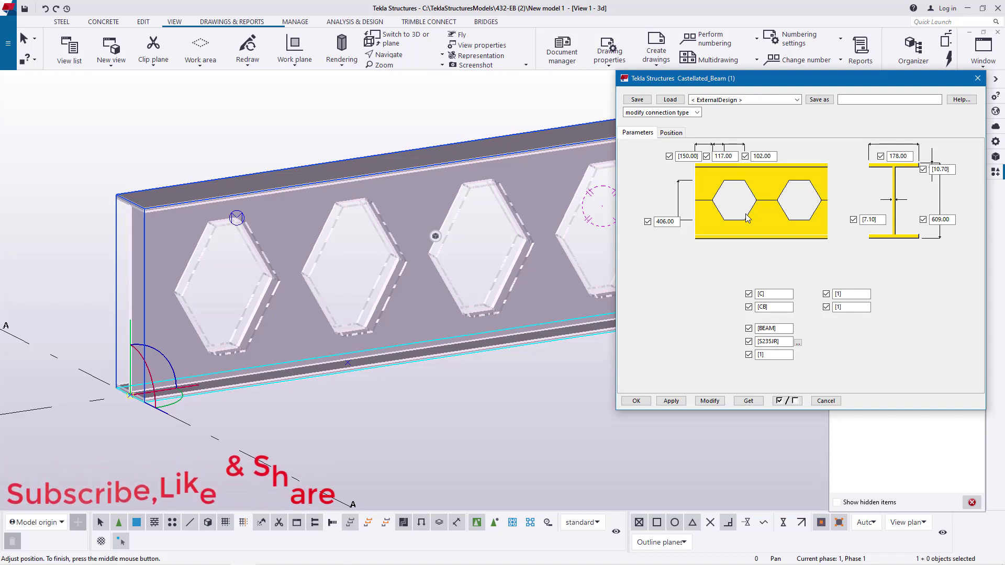
mouse_move(834, 81)
left_mouse_down()
mouse_move(819, 86)
mouse_move(833, 81)
left_mouse_up()
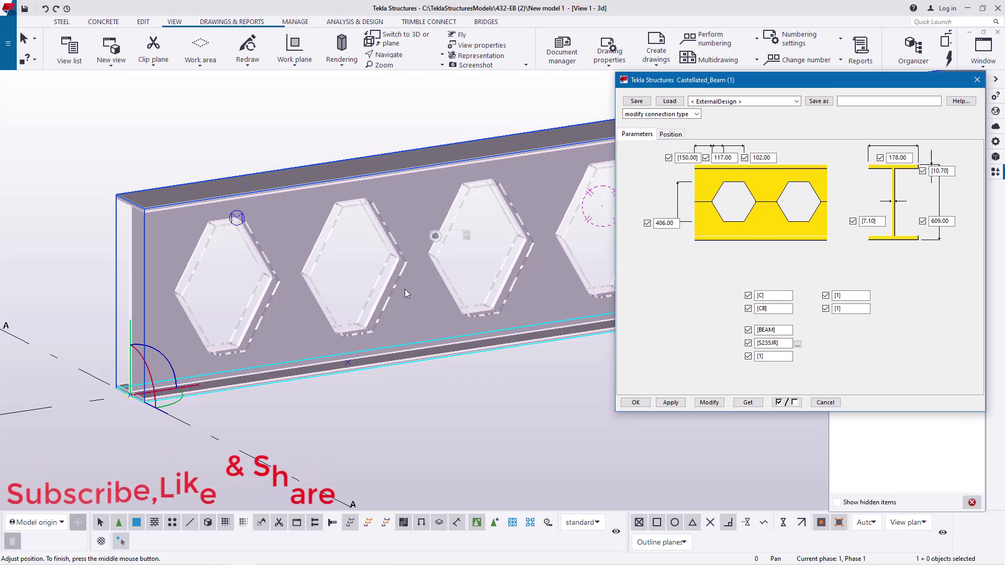
left_click(416, 388)
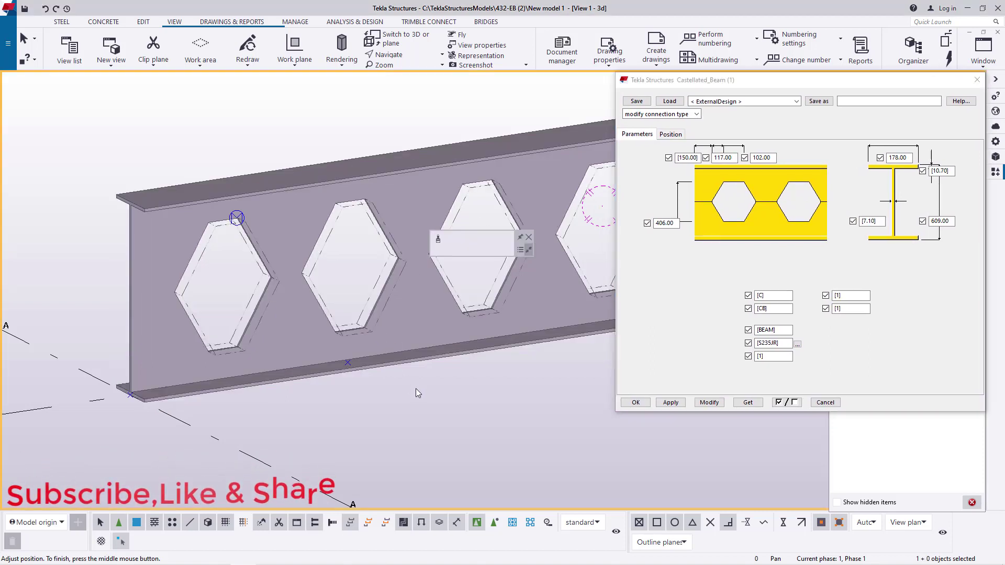
left_click(283, 230)
right_click(262, 114)
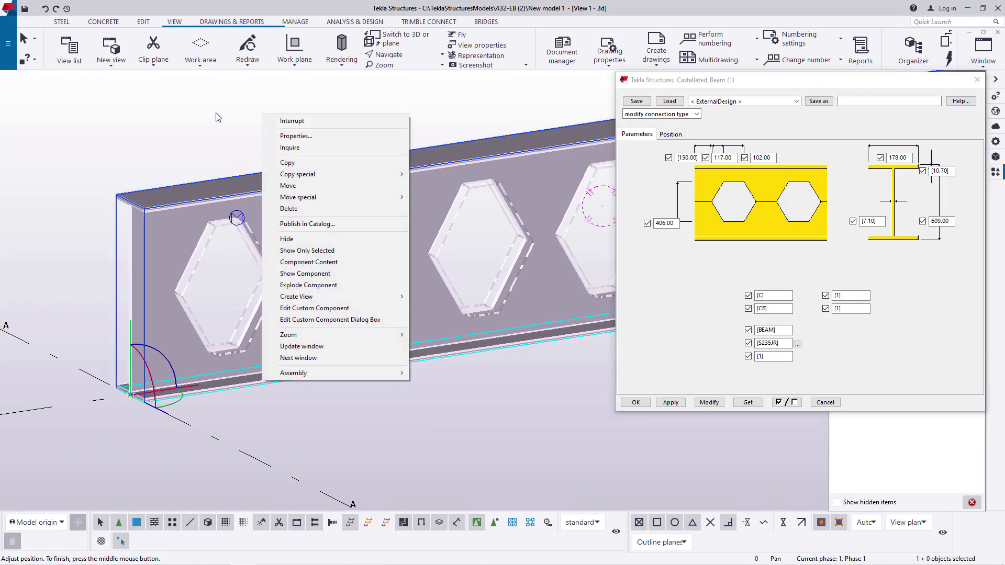
right_click(215, 112)
left_click(256, 172)
Step: Set the view point on the web above a hexagonal opening and rotate to a straighter side view of the beam
scroll(282, 198, "up", 5)
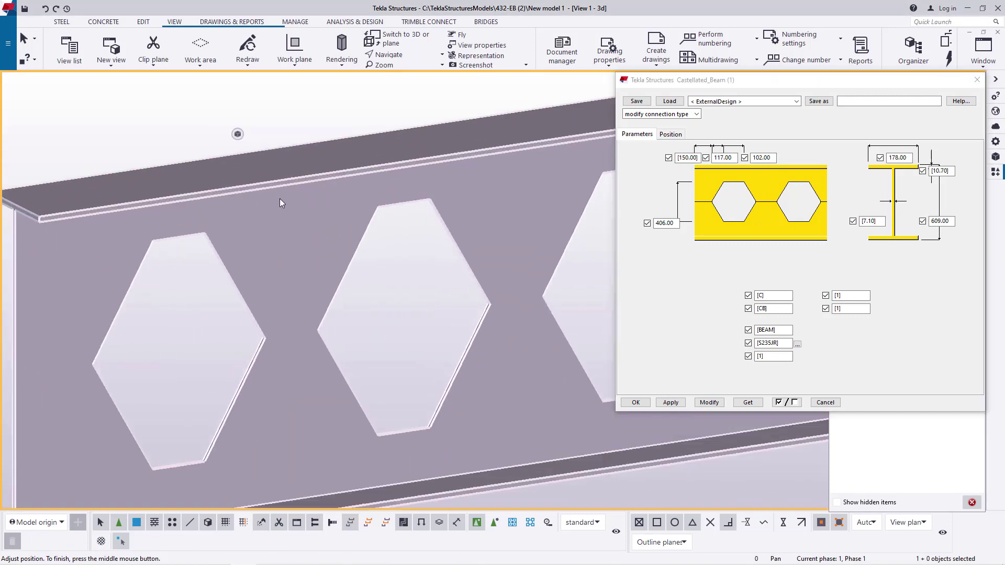
left_click(416, 57)
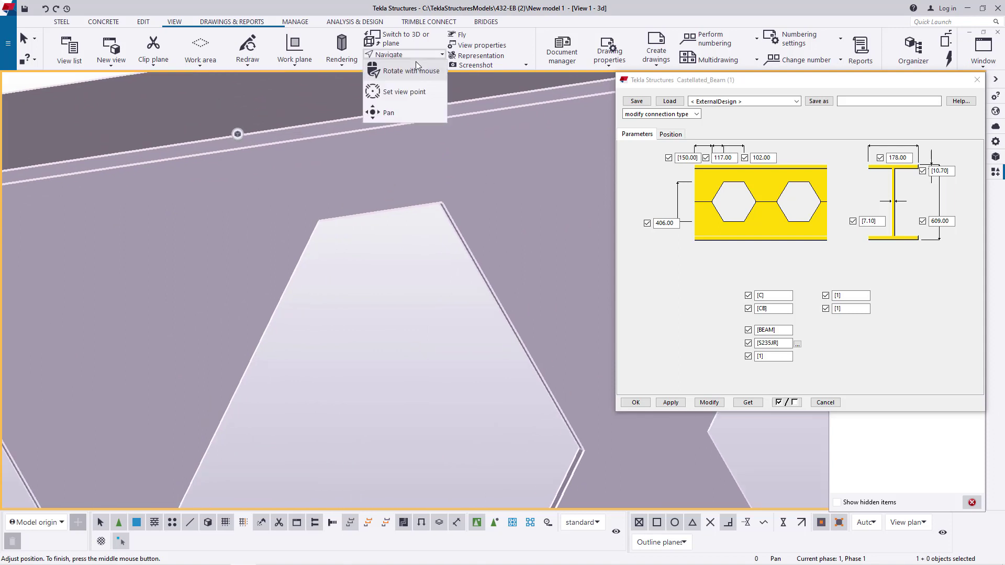
left_click(401, 87)
left_click(395, 193)
middle_click_drag(395, 194, 383, 142, "ctrl")
right_click(383, 141)
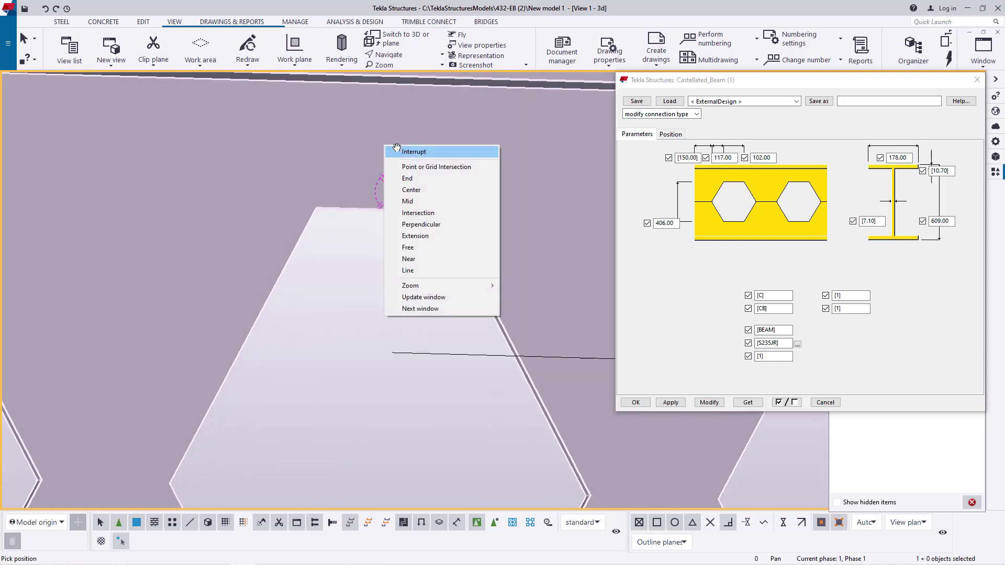
key("Escape")
Step: Measure the flat top width of the hexagonal opening between its two upper corners, ending the measurement without placing a dimension
left_click(143, 22)
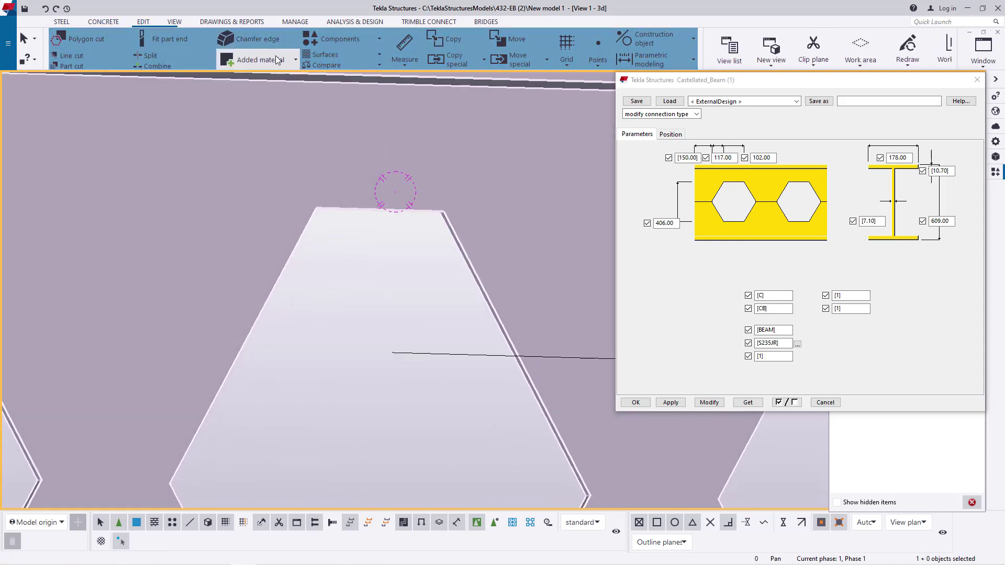
left_click(399, 67)
left_click(406, 82)
scroll(346, 193, "up", 3)
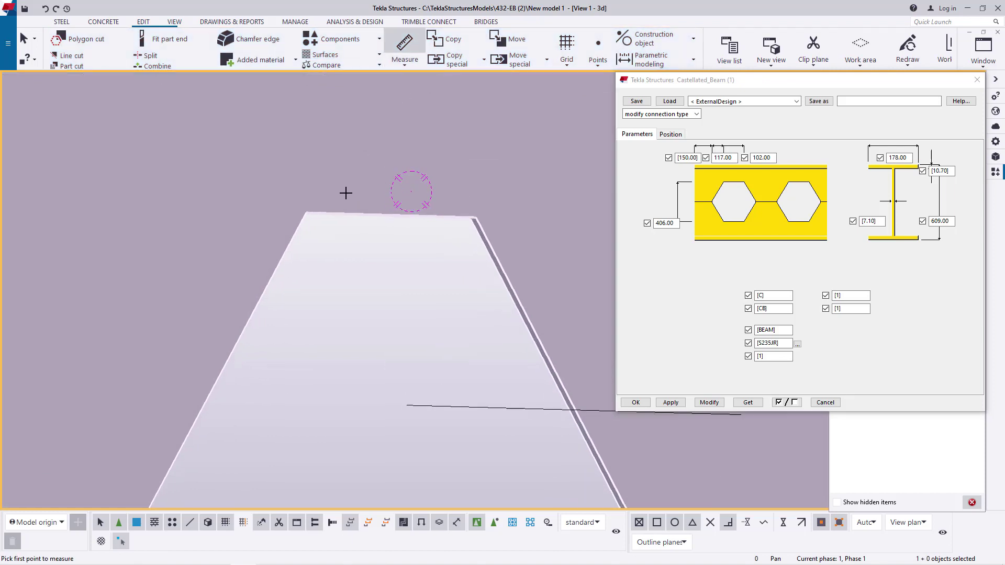
left_click(288, 221)
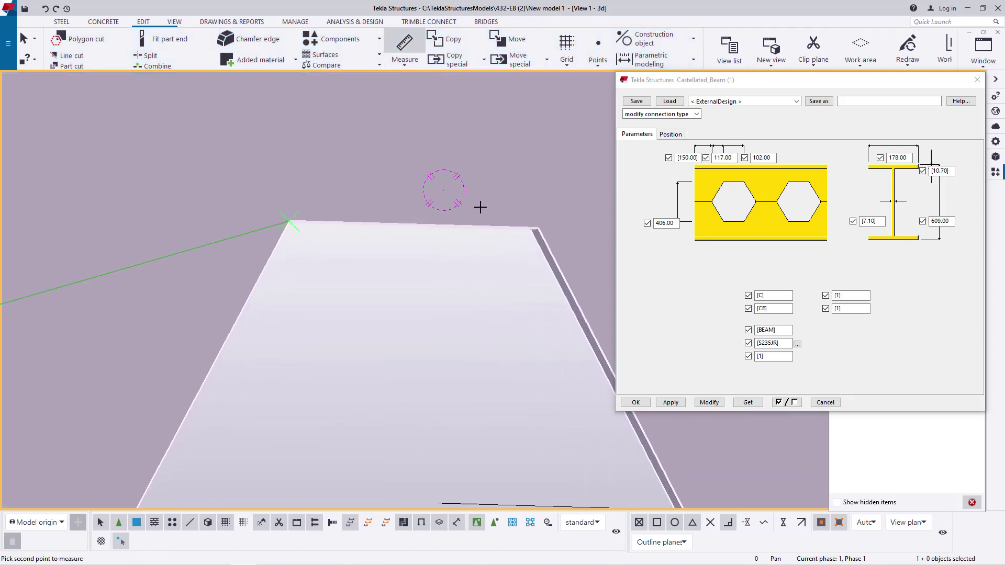
left_click(538, 229)
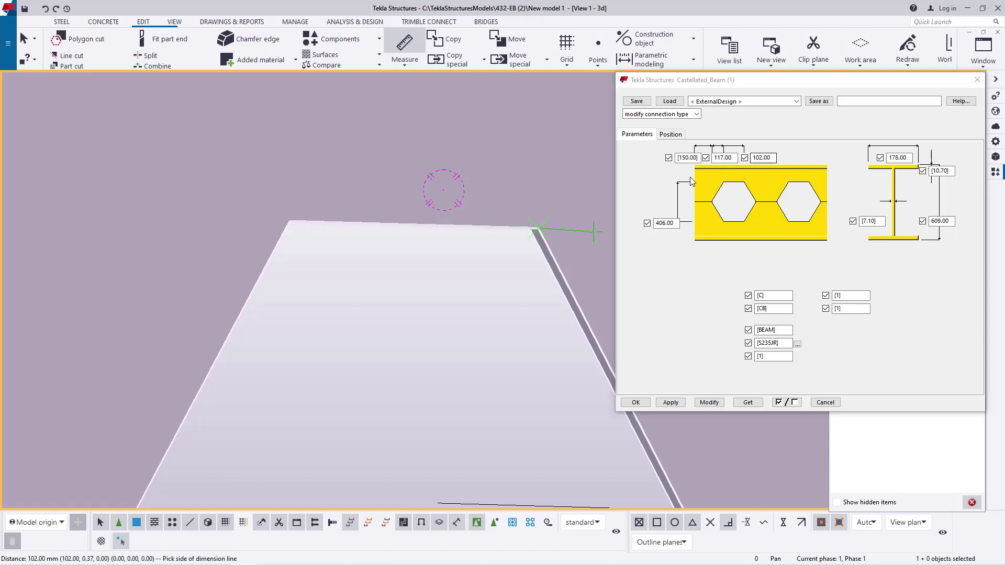
scroll(442, 144, "down", 2)
scroll(442, 144, "down", 2)
right_click(511, 122)
left_click(529, 128)
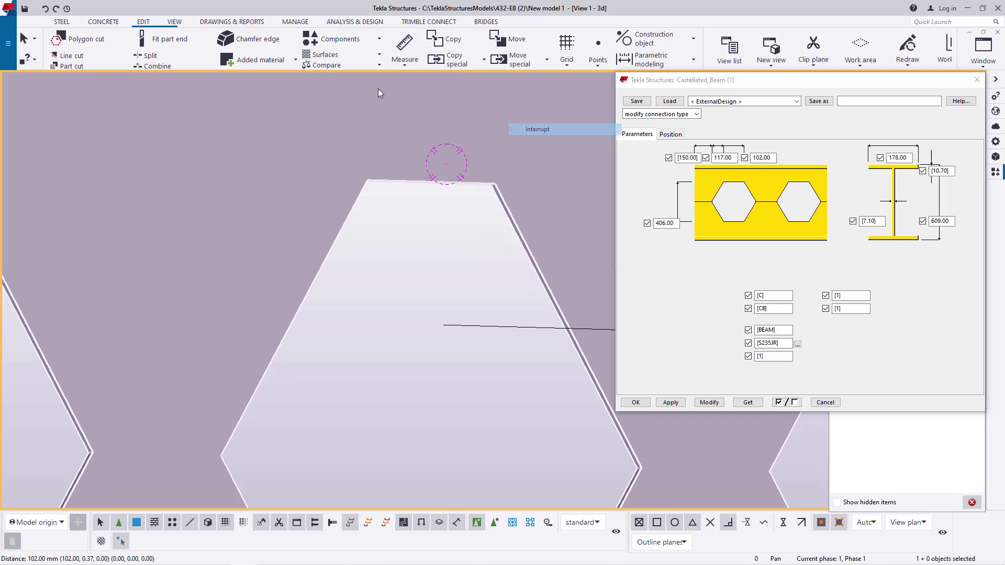
Step: Measure the hexagonal opening's height from its top edge straight down to its bottom edge
left_click(404, 59)
left_click(408, 82)
left_click(433, 180)
scroll(441, 151, "down", 3)
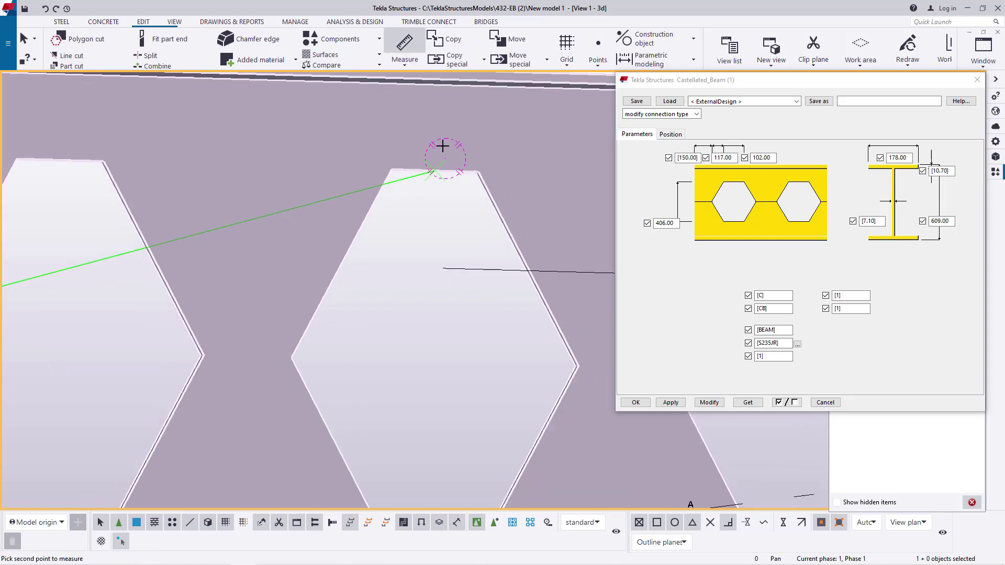
scroll(441, 450, "up", 2)
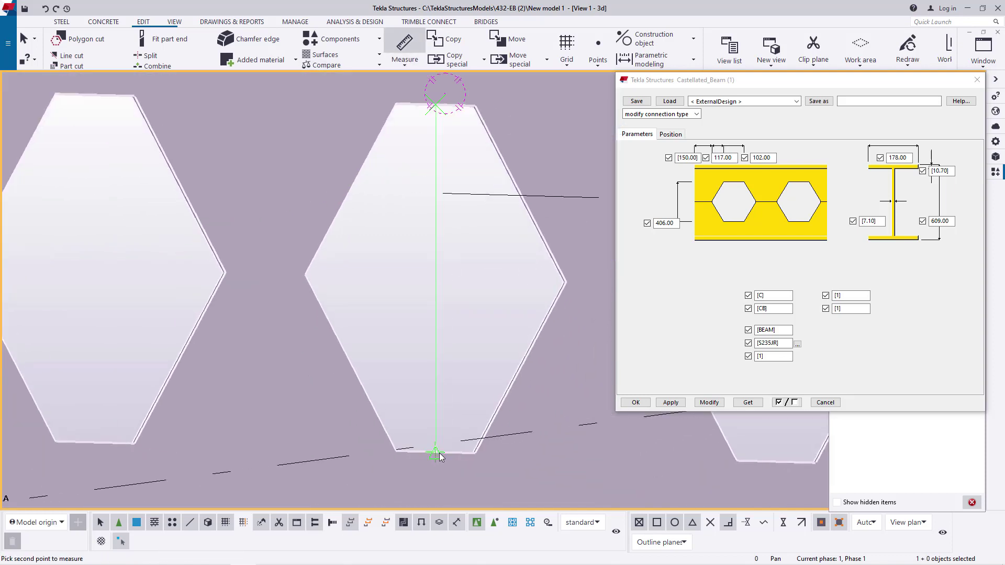
left_click(438, 453)
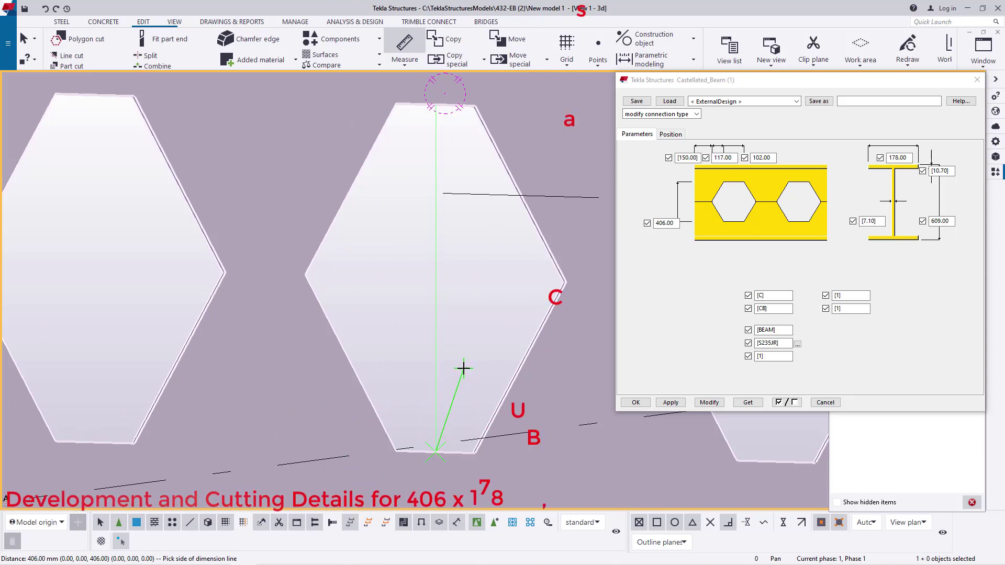
right_click(467, 285)
left_click(478, 285)
Step: Measure the top flange's width between its two upper corners at the beam's end
scroll(492, 319, "down", 5)
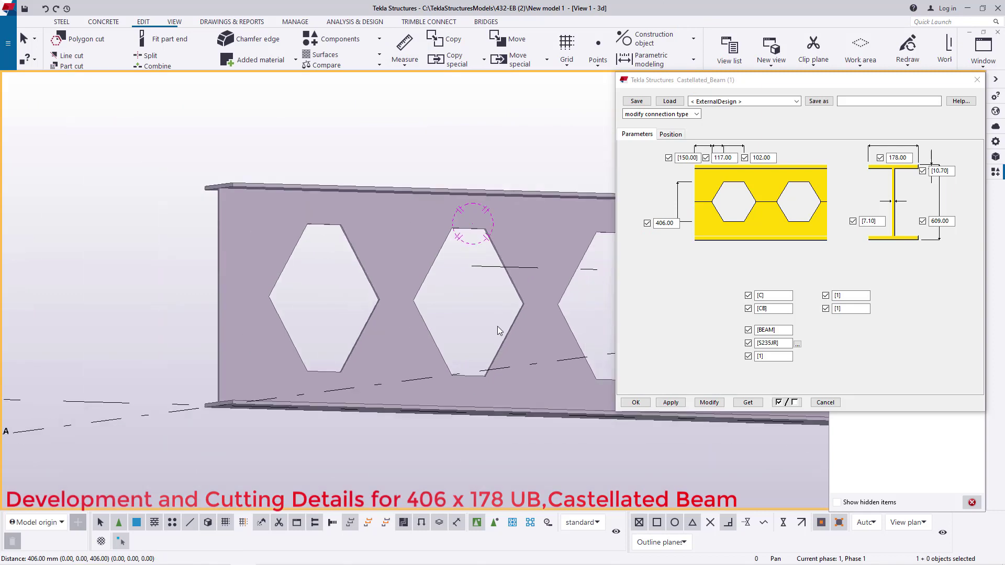
scroll(497, 325, "up", 6)
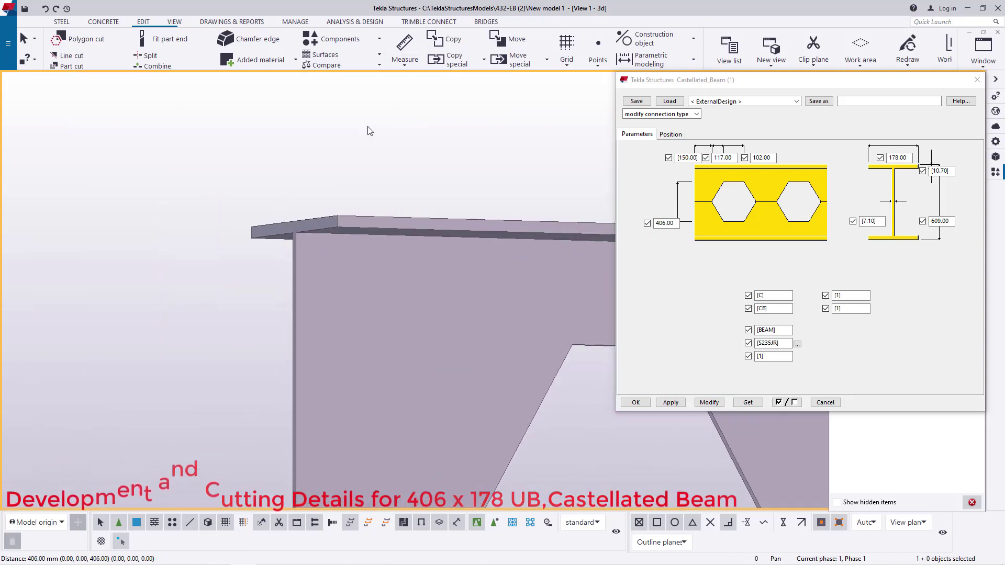
scroll(242, 213, "up", 4)
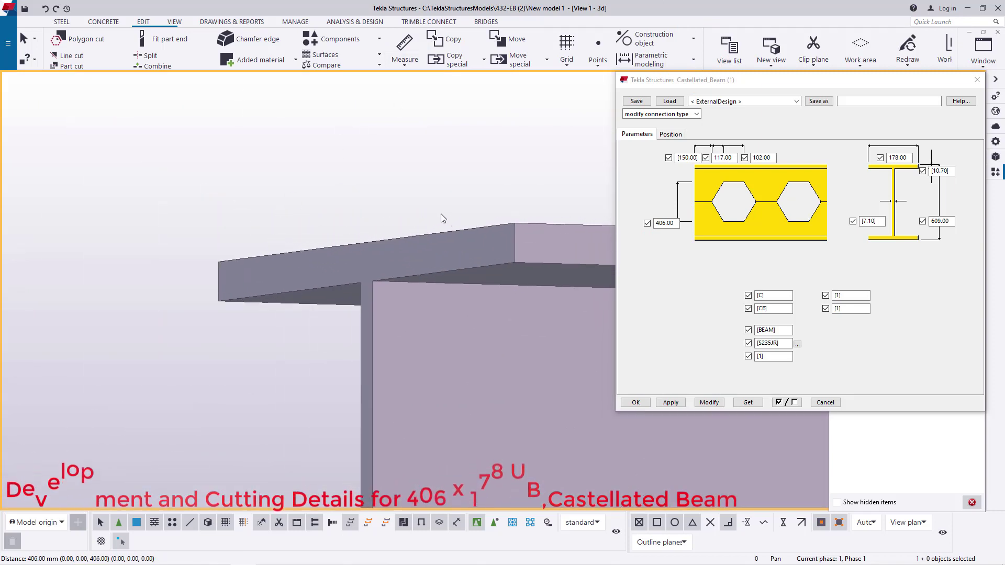
scroll(443, 214, "up", 2)
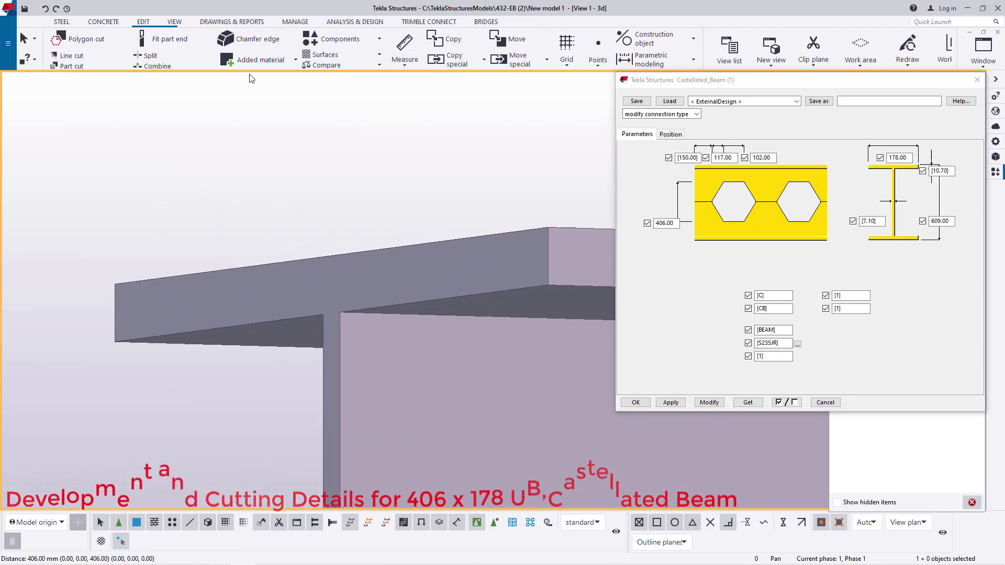
left_click(406, 68)
left_click(418, 77)
left_click(548, 227)
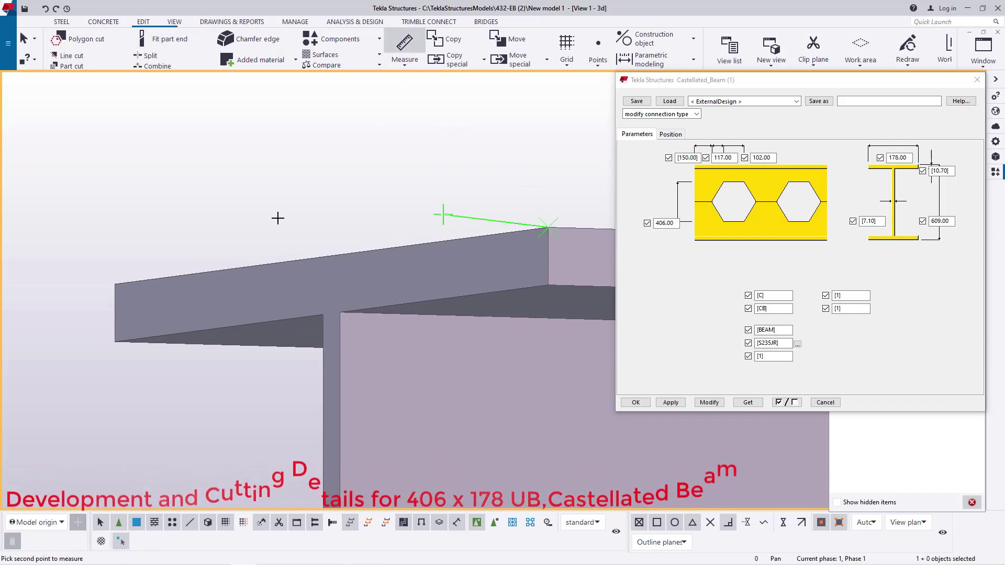
left_click(115, 283)
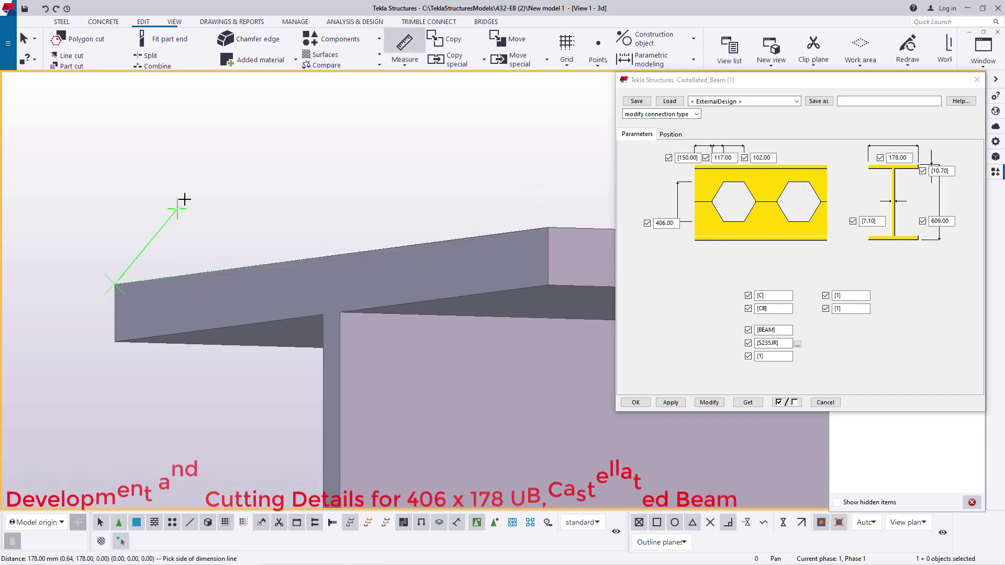
right_click(290, 165)
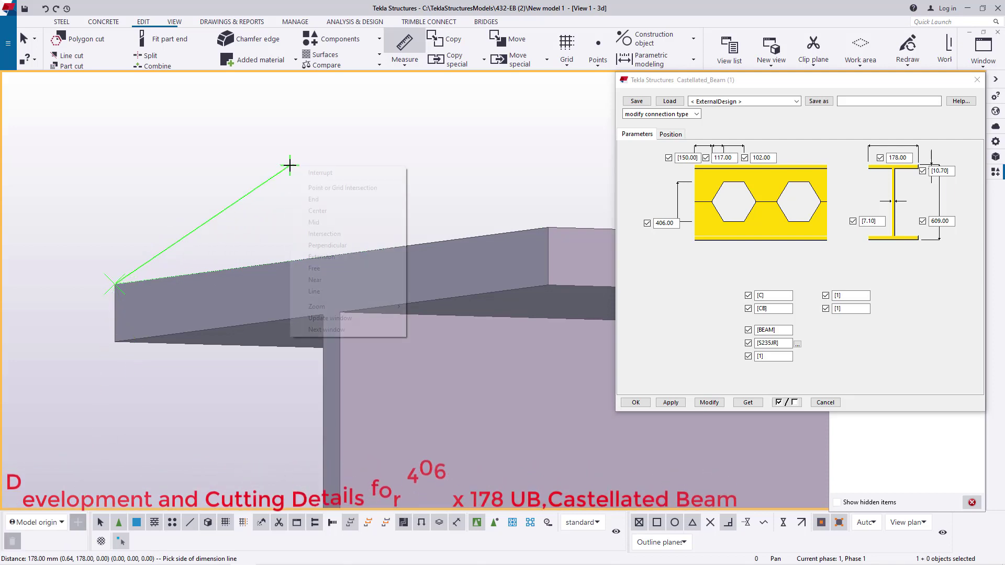
left_click(319, 172)
Step: Measure the distance between the facing upper corners of two adjacent hexagonal openings
middle_click_drag(315, 171, 294, 364, "ctrl")
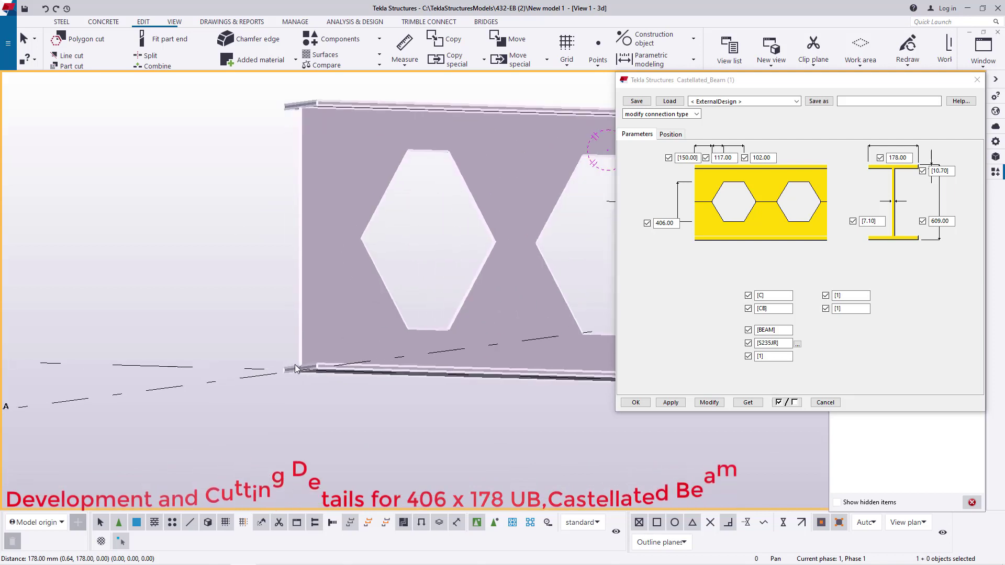
scroll(294, 368, "up", 3)
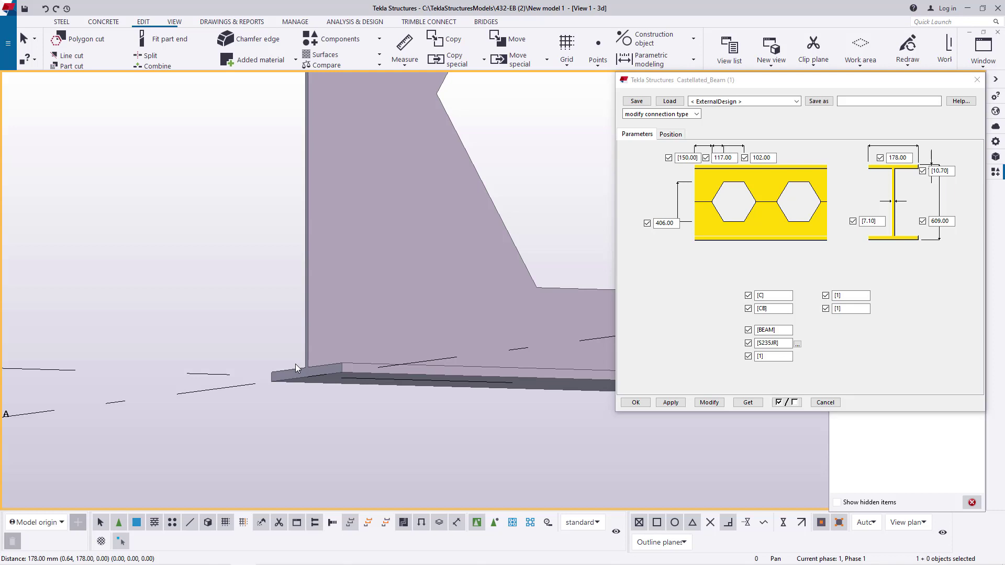
scroll(296, 364, "up", 3)
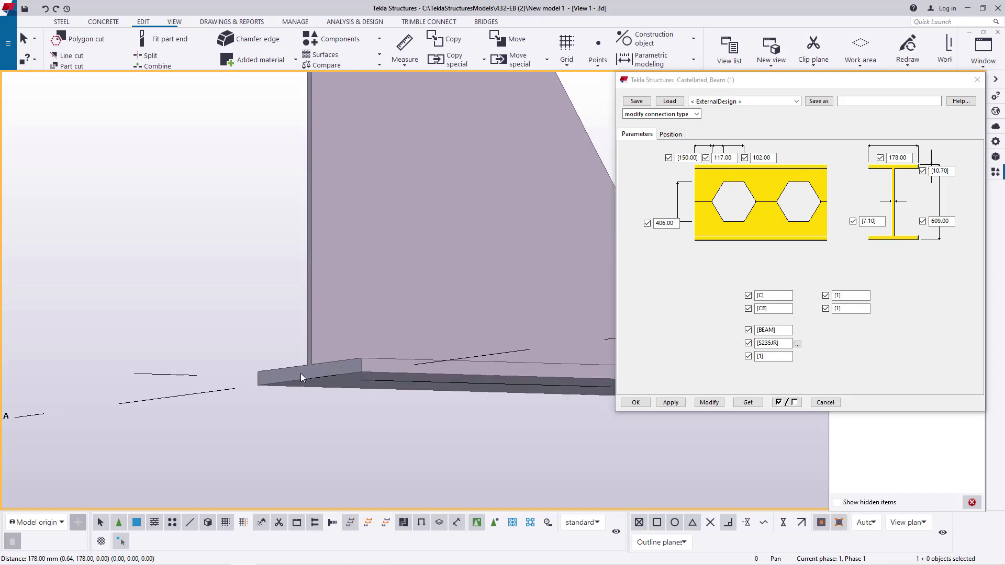
middle_click_drag(241, 394, 308, 293, "ctrl")
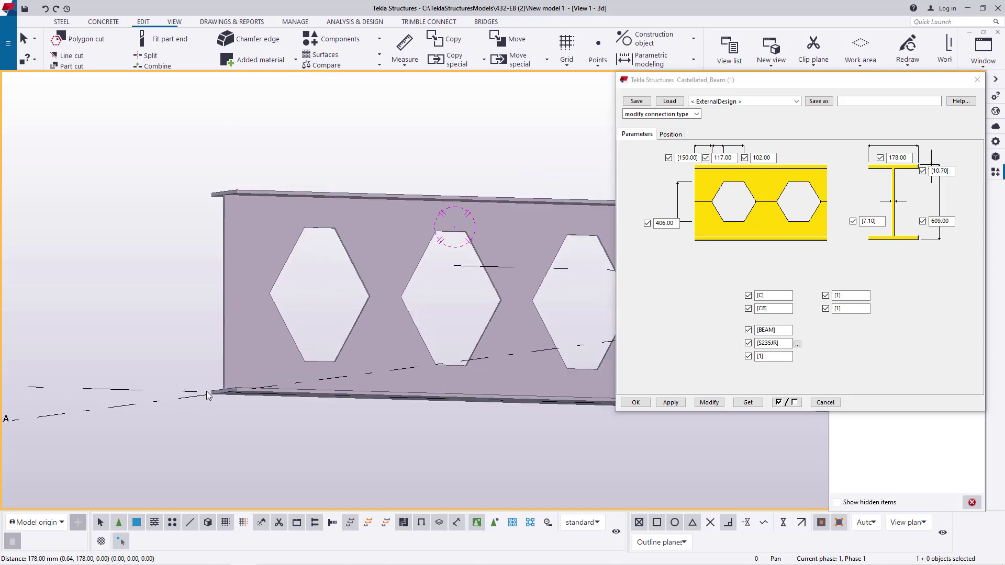
scroll(312, 285, "up", 4)
scroll(193, 329, "down", 5)
scroll(206, 283, "up", 6)
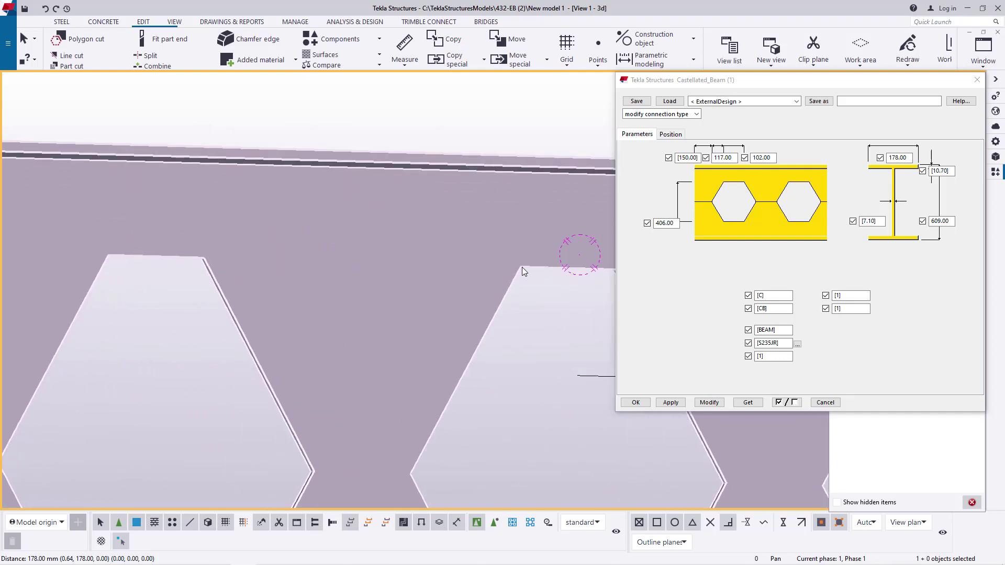
left_click(404, 64)
left_click(415, 79)
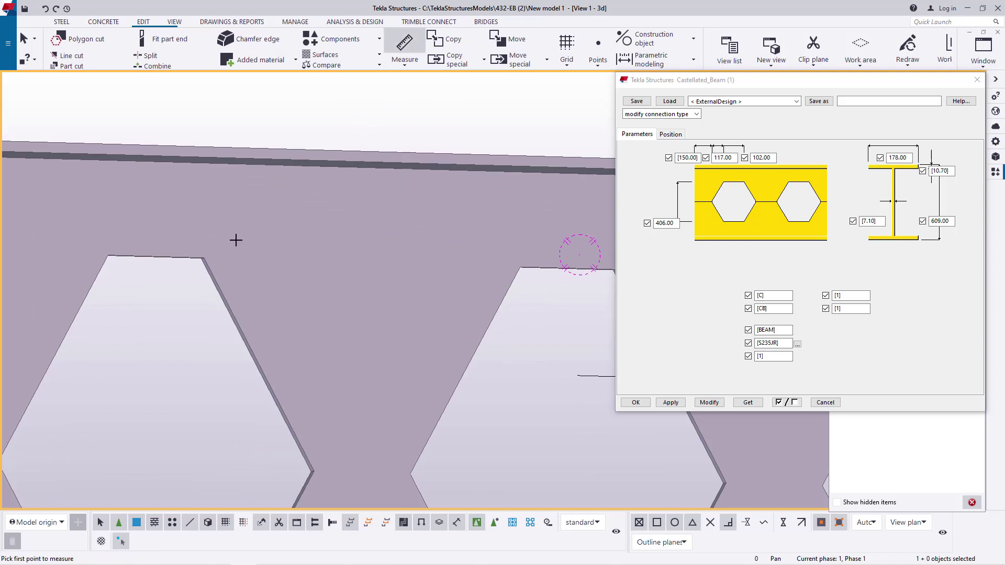
left_click(203, 258)
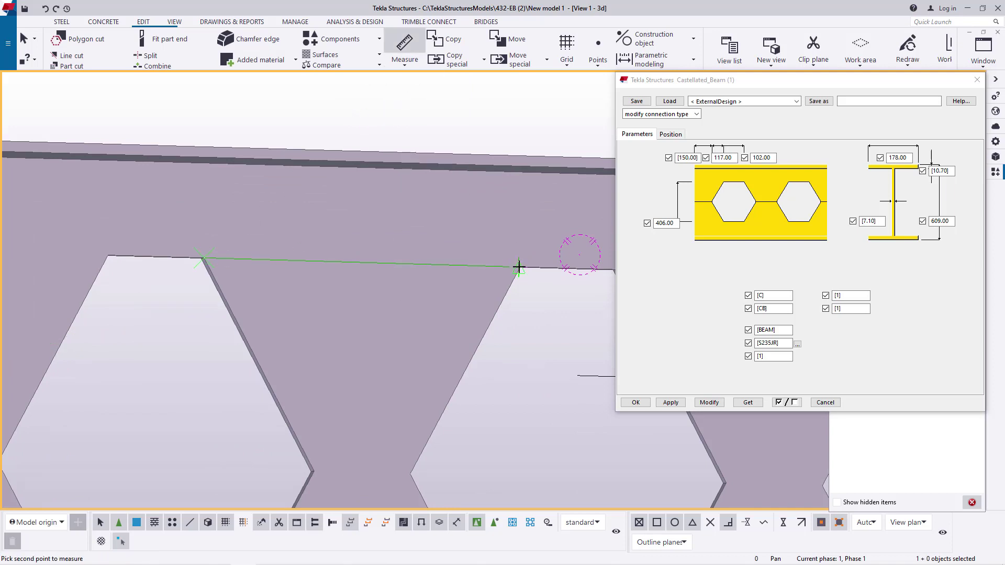
left_click(518, 268)
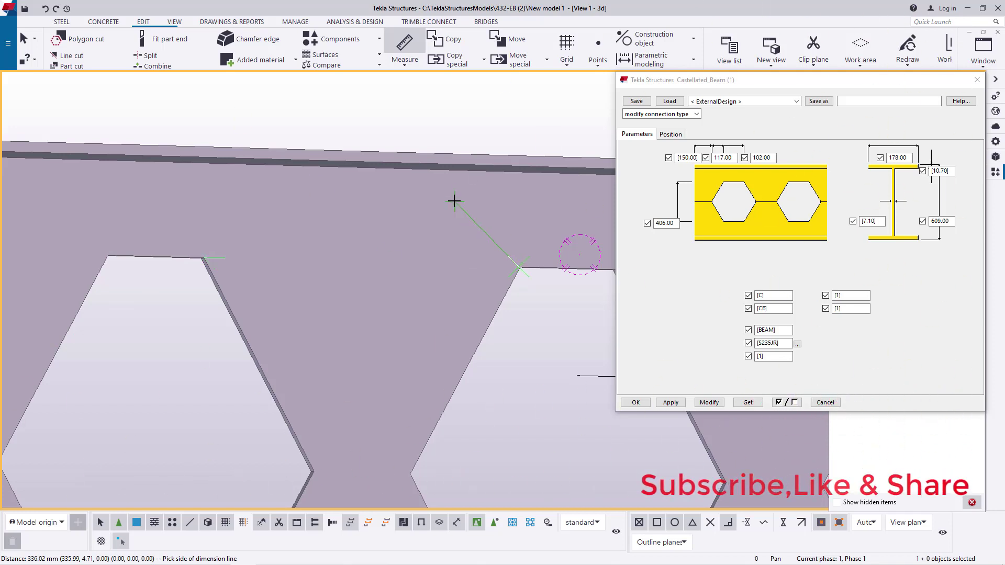
right_click(500, 125)
left_click(516, 130)
Step: Measure the web width between the facing mid-height side corners of two adjacent hexagonal openings, and end the measurement
scroll(340, 300, "down", 5)
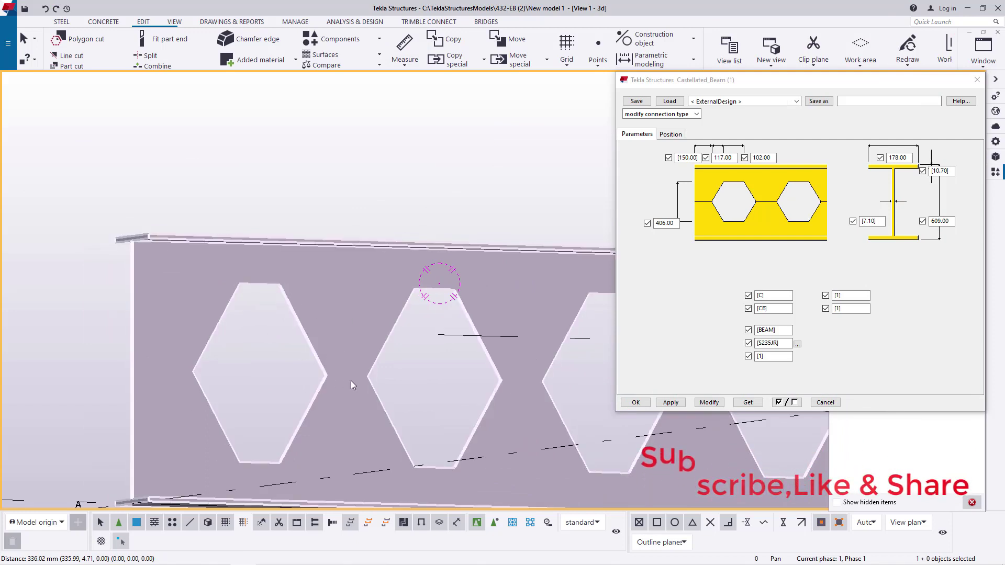
scroll(339, 379, "up", 5)
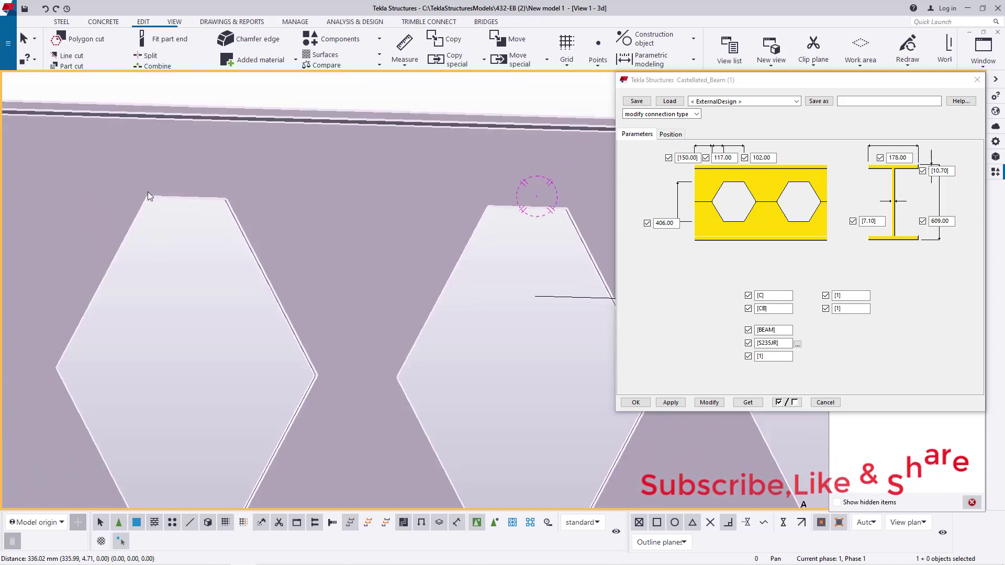
left_click(404, 65)
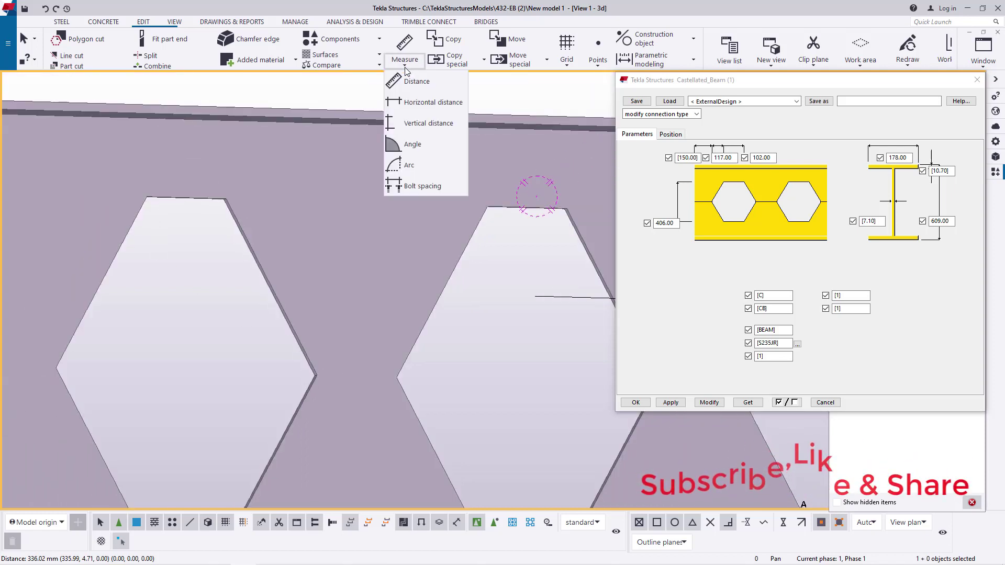
left_click(413, 79)
scroll(332, 379, "up", 2)
scroll(332, 379, "up", 3)
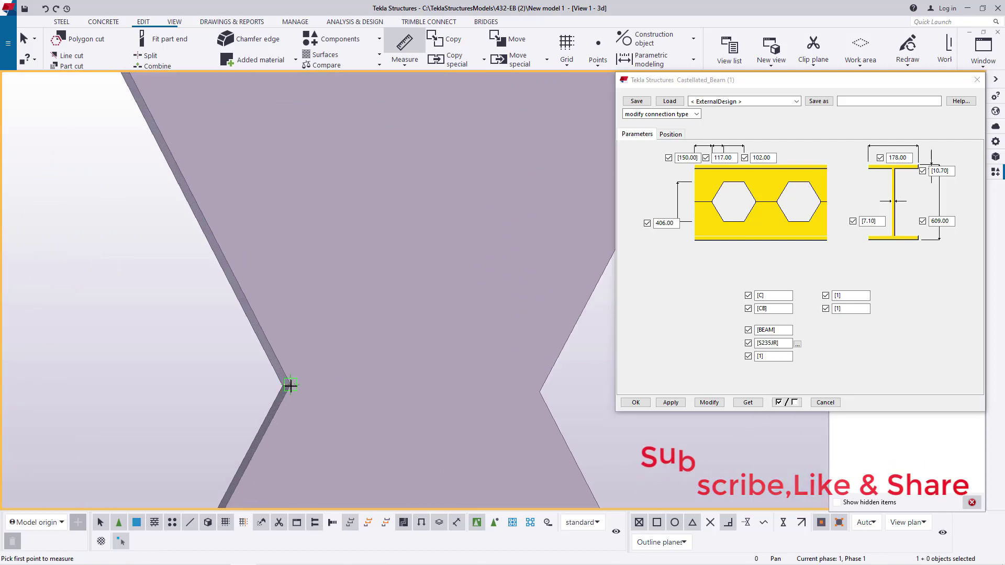
left_click(540, 392)
right_click(165, 309)
left_click(210, 315)
scroll(274, 317, "down", 6)
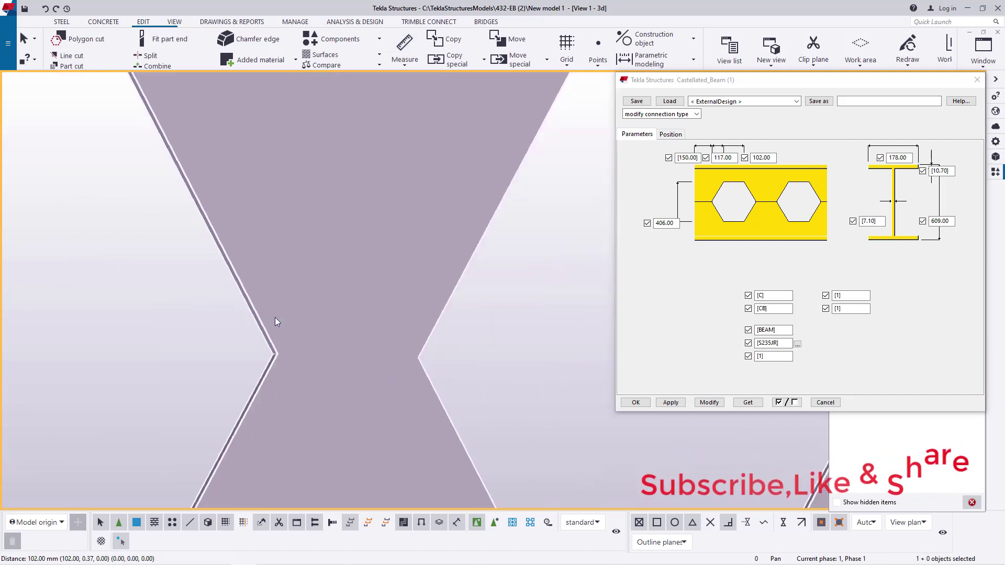
Step: Set the object representation colour for the All object group to orange, and close the view settings
double_click(331, 137)
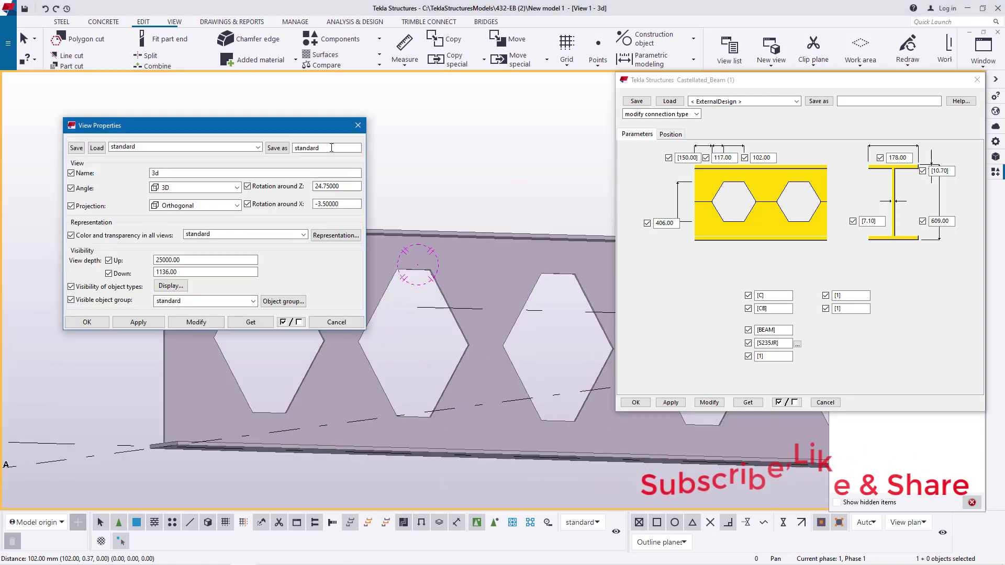
left_click(338, 236)
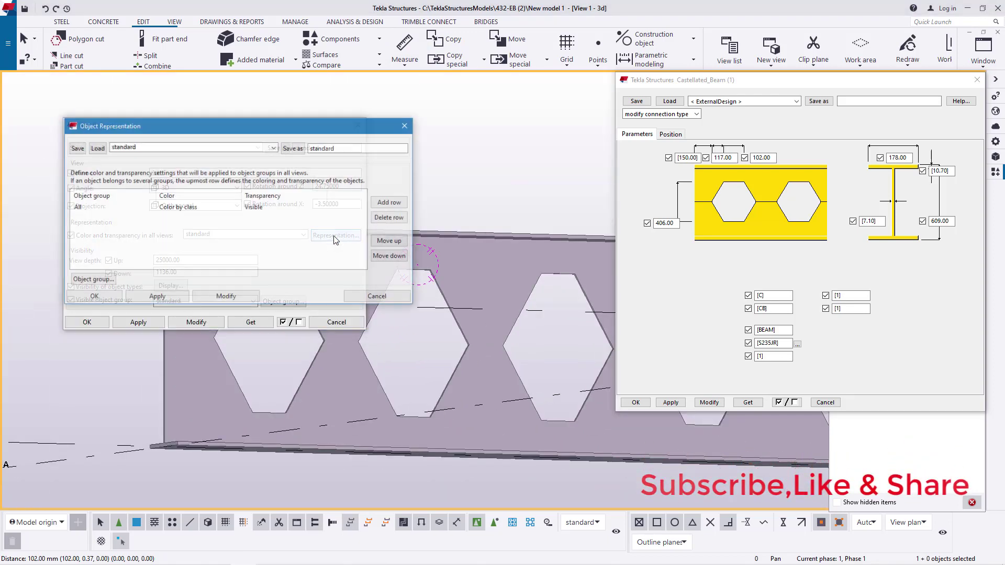
left_click(183, 210)
left_click(235, 208)
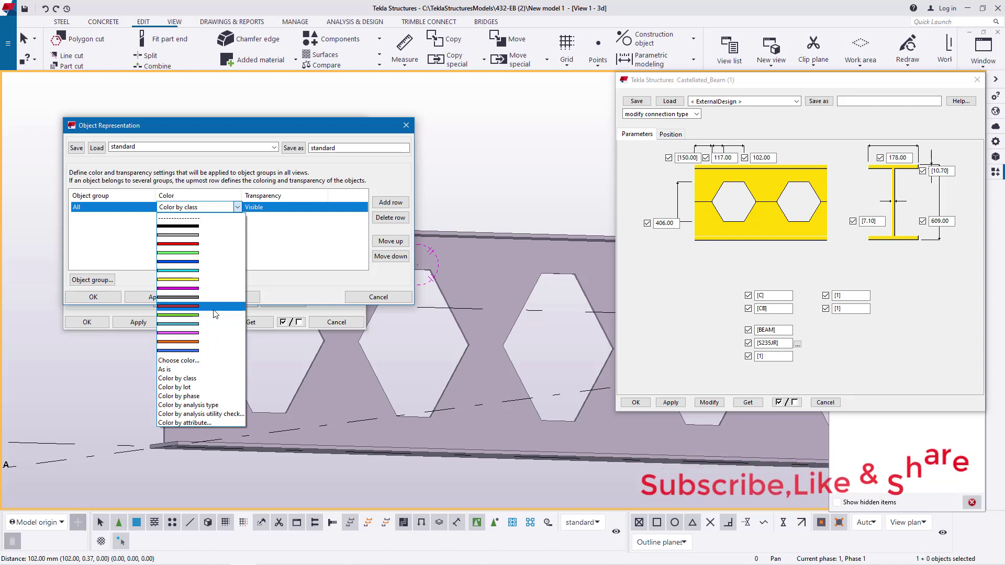
left_click(176, 341)
left_click(161, 298)
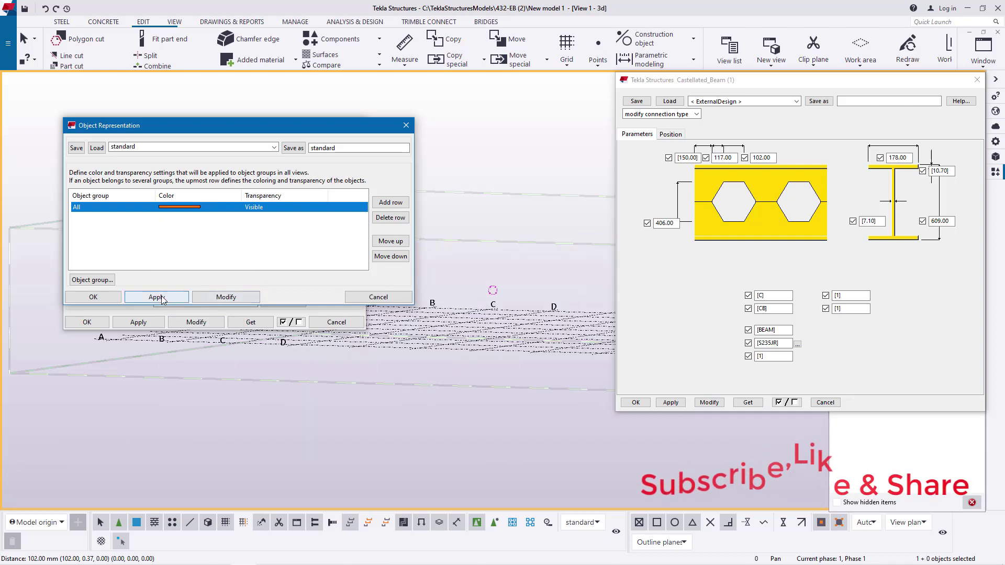
left_click(105, 299)
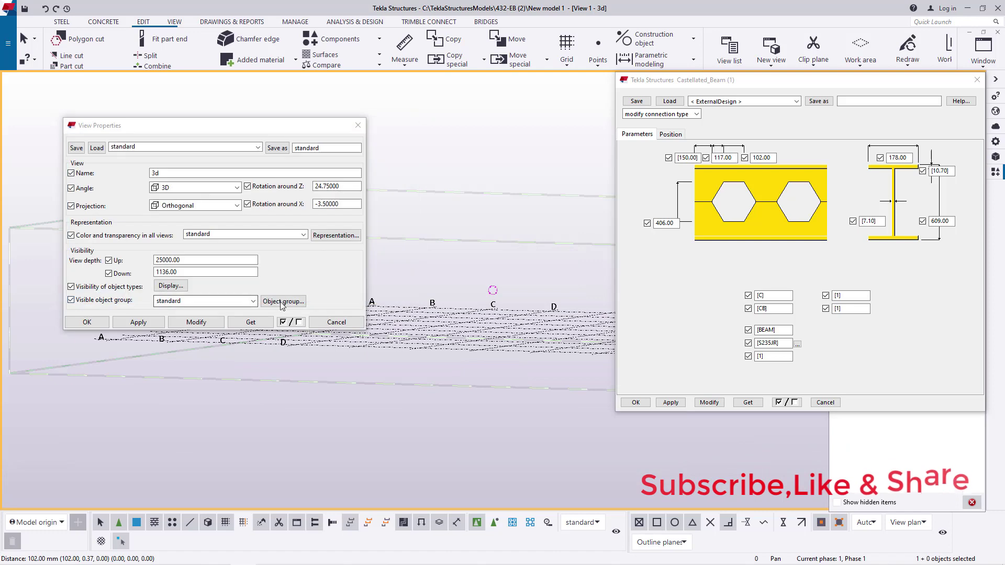
left_click(87, 321)
Step: Examine the castellated beam from an oblique 3D angle, including the web and bottom flange at its near end
scroll(246, 329, "up", 5)
scroll(240, 339, "up", 1)
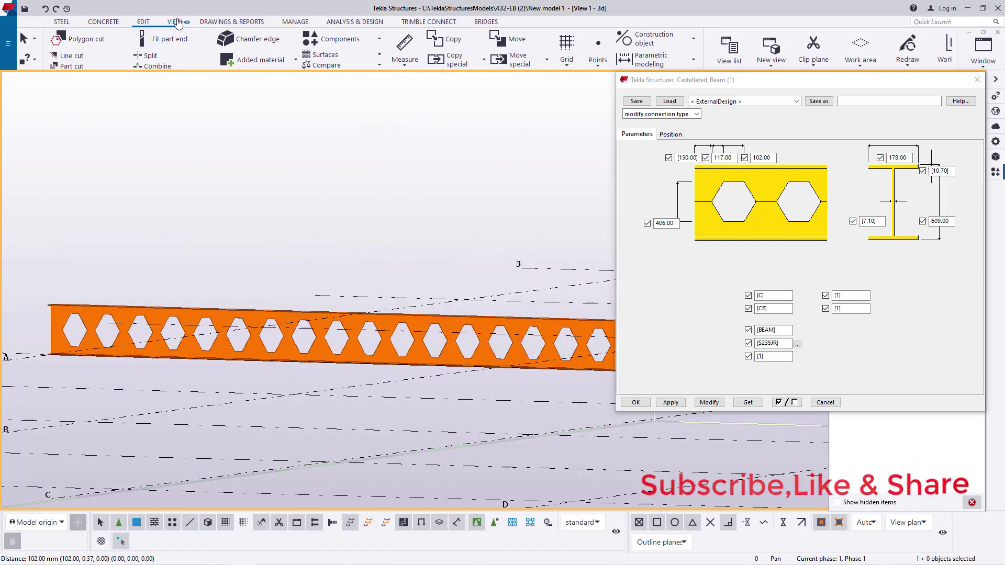
left_click(175, 23)
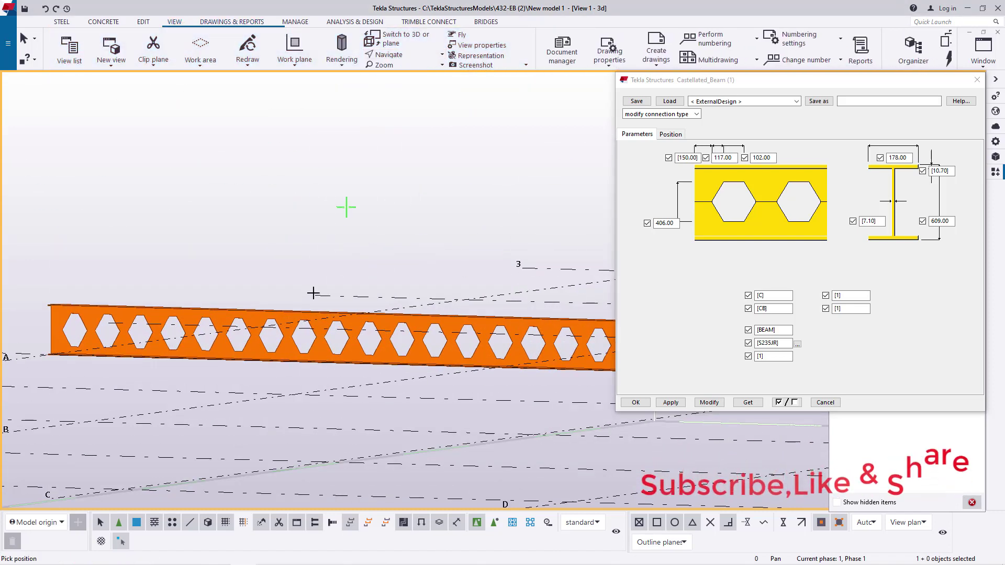
middle_click_drag(298, 346, 193, 257, "ctrl")
scroll(216, 345, "up", 2)
right_click(107, 183)
key("Escape")
scroll(147, 340, "up", 5)
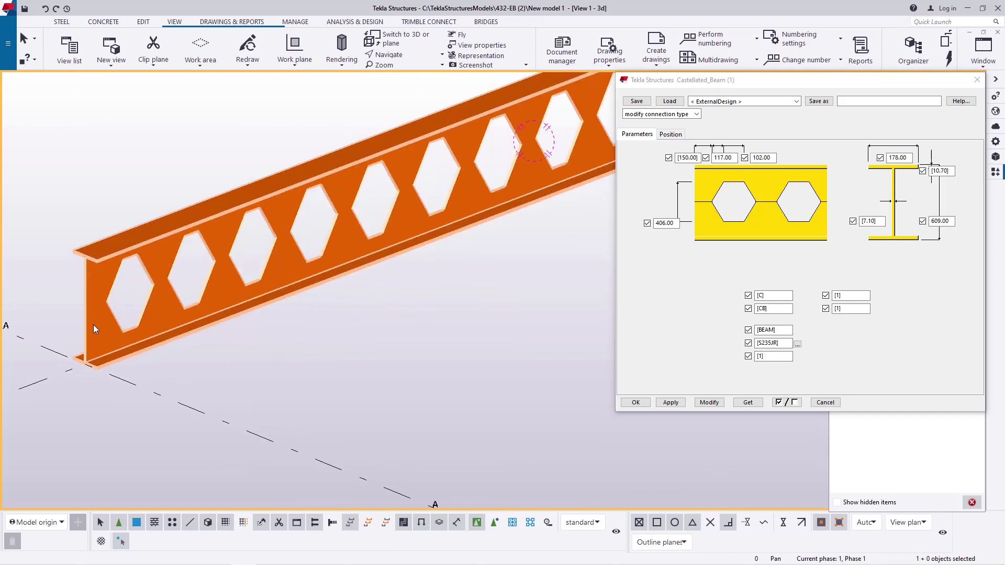
scroll(83, 347, "up", 4)
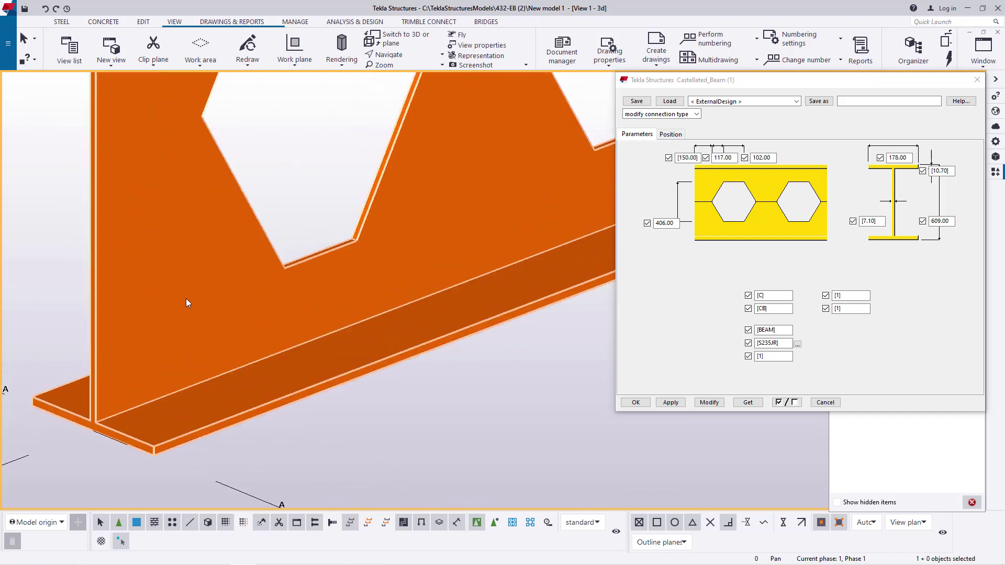
Step: Place points at the beam's near end: one where the web meets the bottom flange and one directly below on the flange's underside
left_click(143, 22)
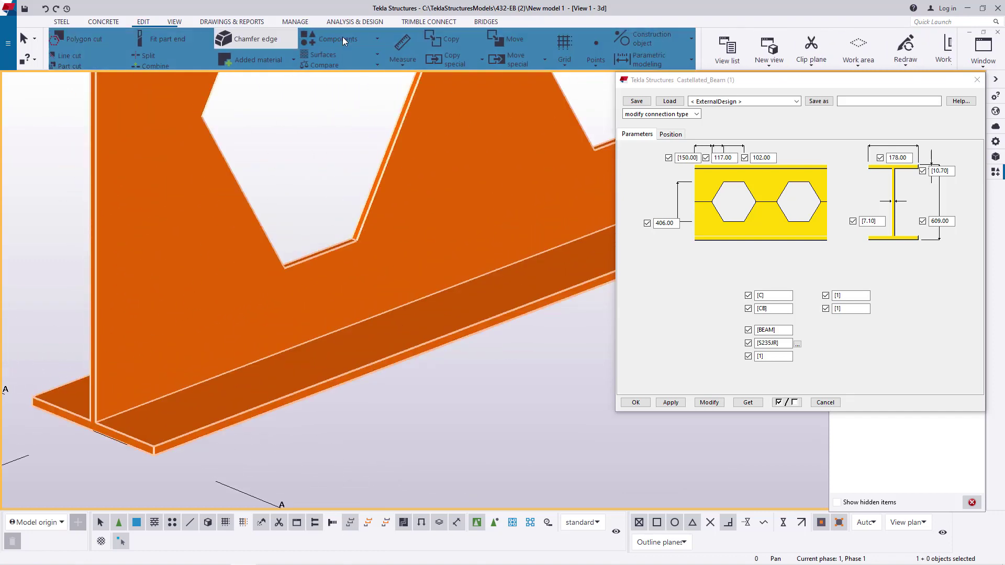
left_click(599, 58)
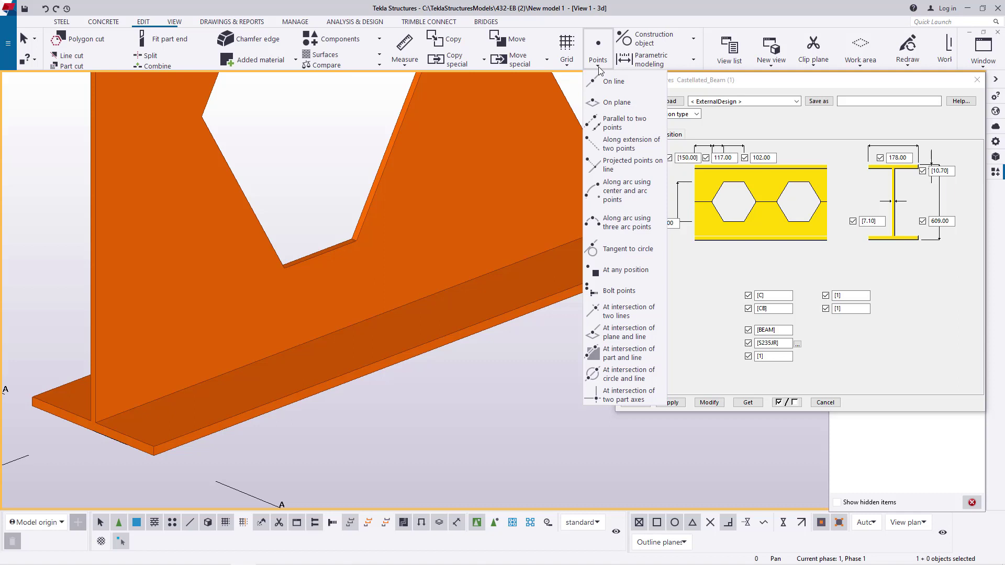
left_click(631, 277)
scroll(318, 298, "down", 2)
scroll(199, 357, "up", 4)
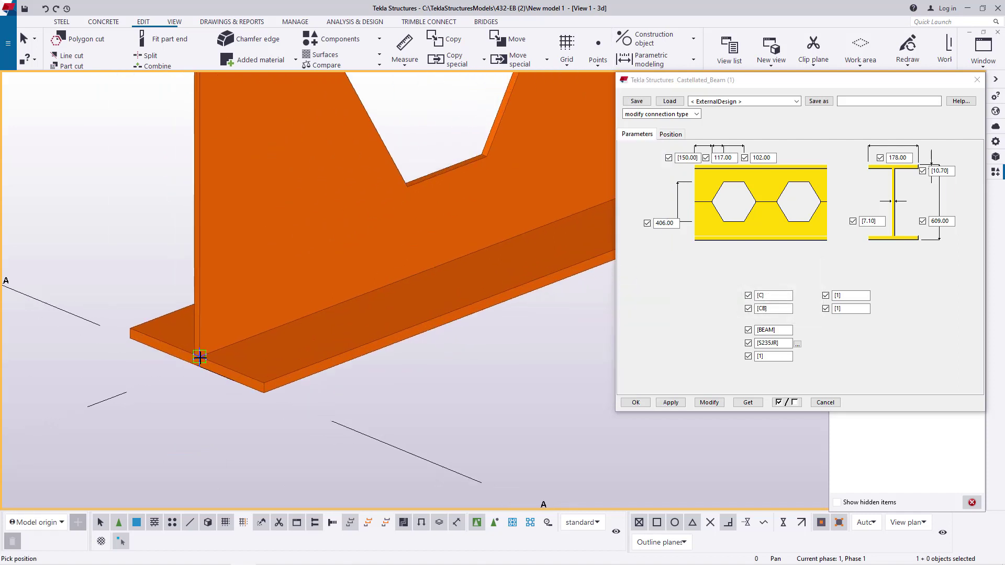
scroll(200, 357, "up", 6)
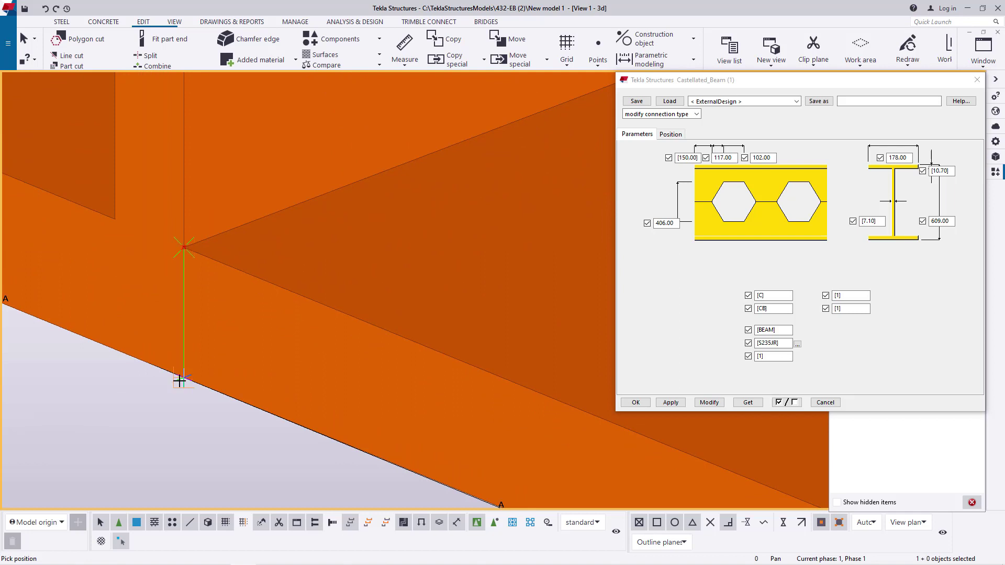
right_click(139, 388)
left_click(192, 386)
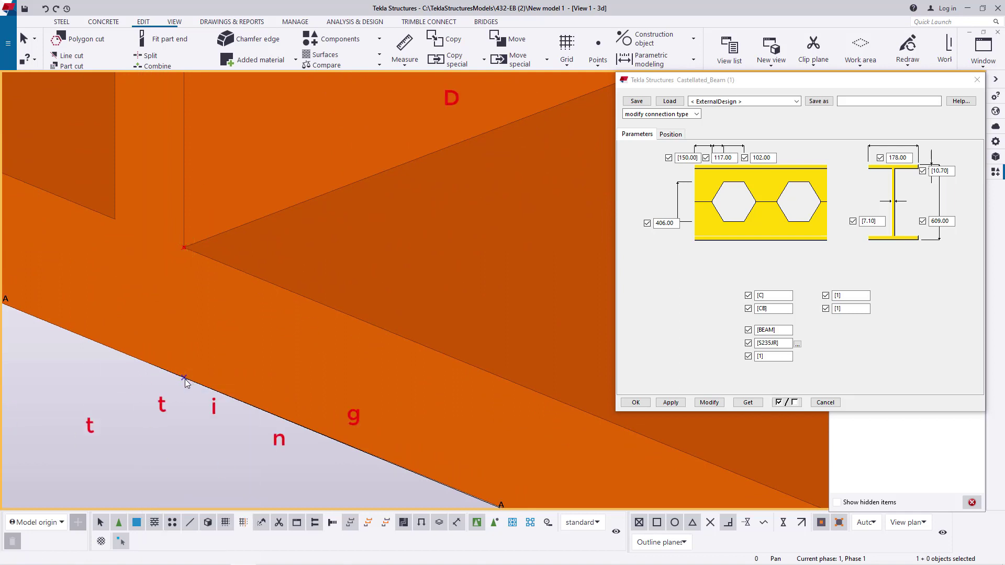
Step: Copy the underside point from the near web corner to the matching web corner at the beam's far end
right_click(184, 377)
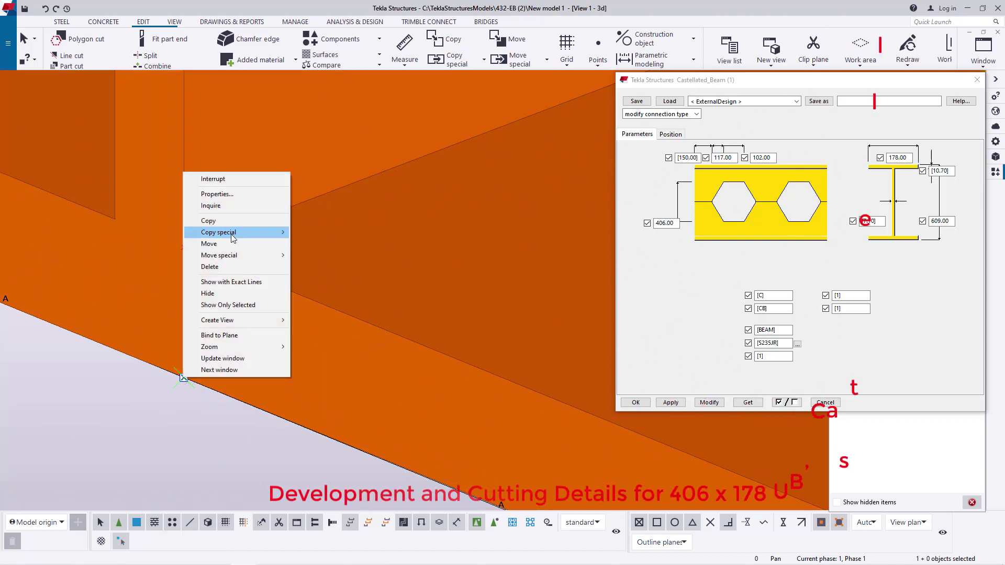
left_click(223, 220)
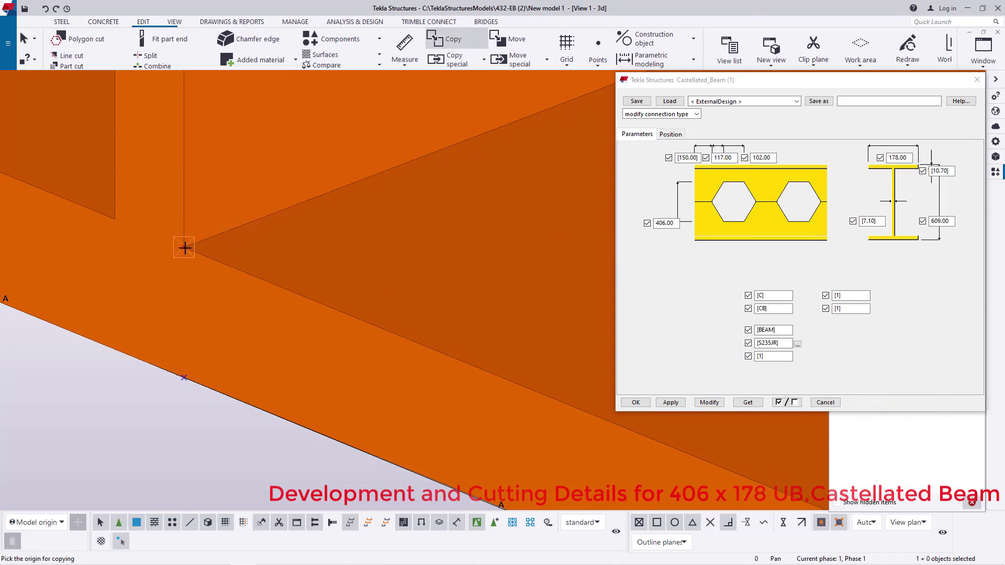
left_click(184, 247)
scroll(137, 378, "down", 6)
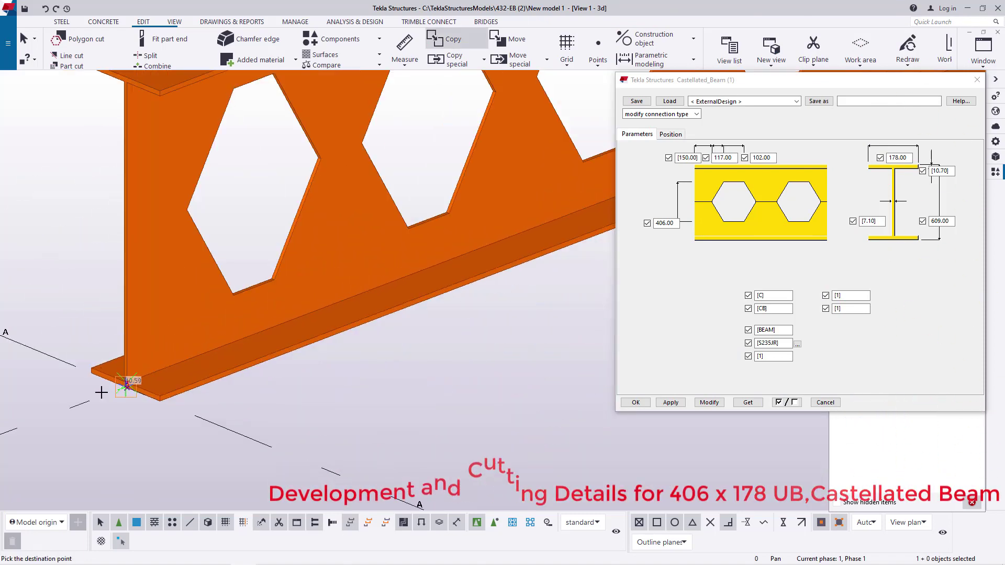
scroll(101, 392, "down", 8)
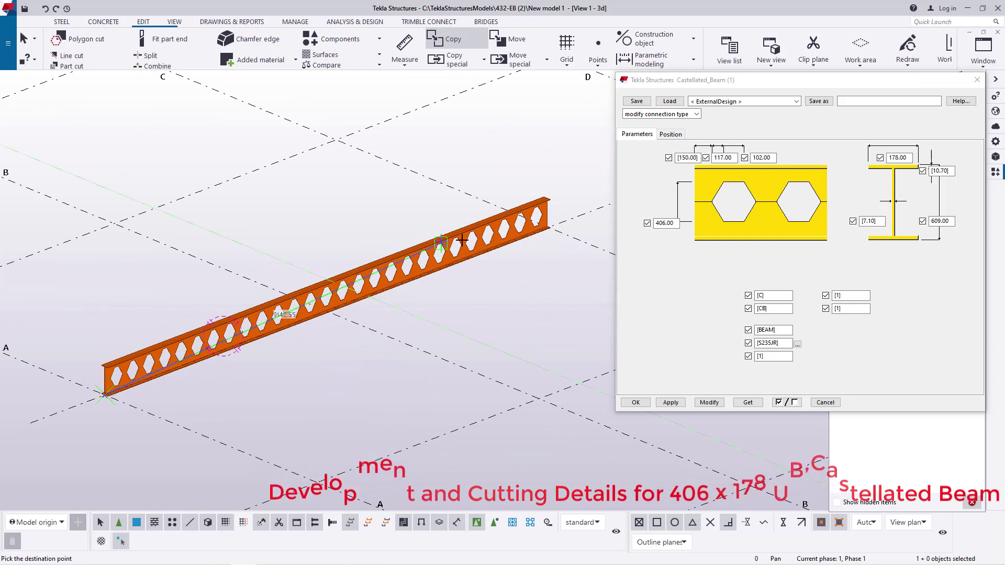
scroll(547, 221, "up", 10)
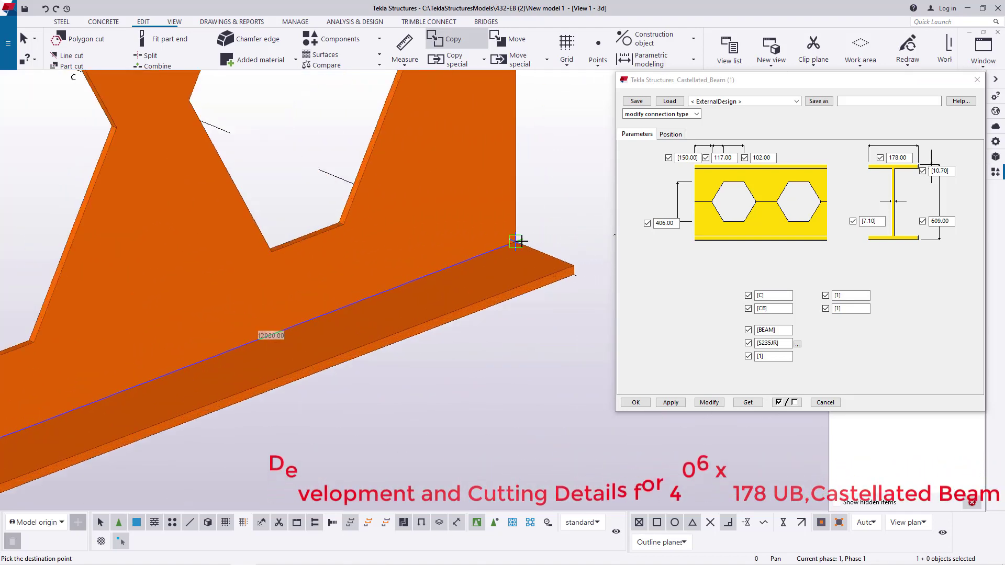
scroll(518, 240, "up", 5)
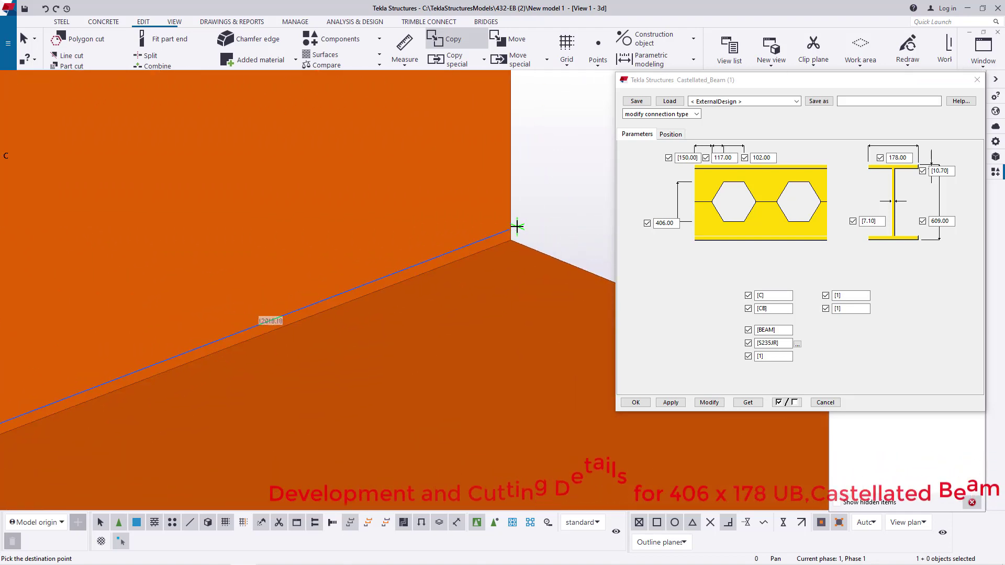
right_click(523, 202)
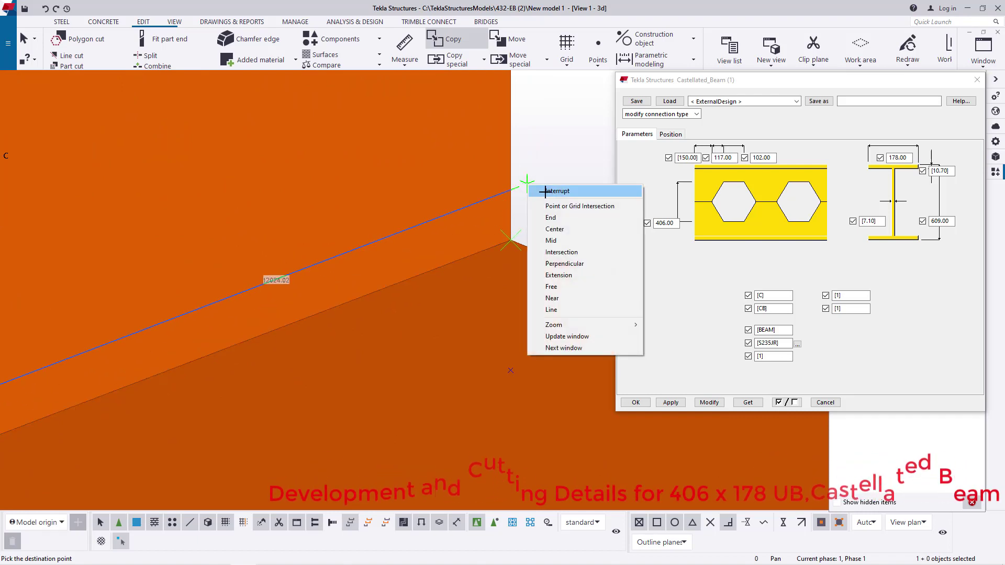
left_click(537, 190)
Step: Start a polygon cut on the castellated beam, with its first corner at the underside point on the near end
scroll(536, 214, "down", 5)
scroll(537, 217, "down", 8)
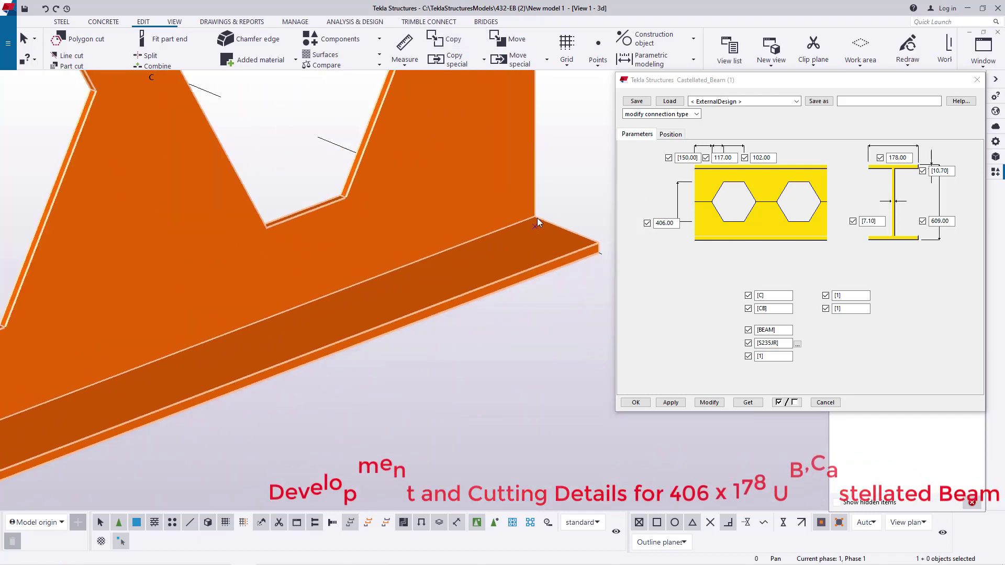
scroll(547, 219, "down", 6)
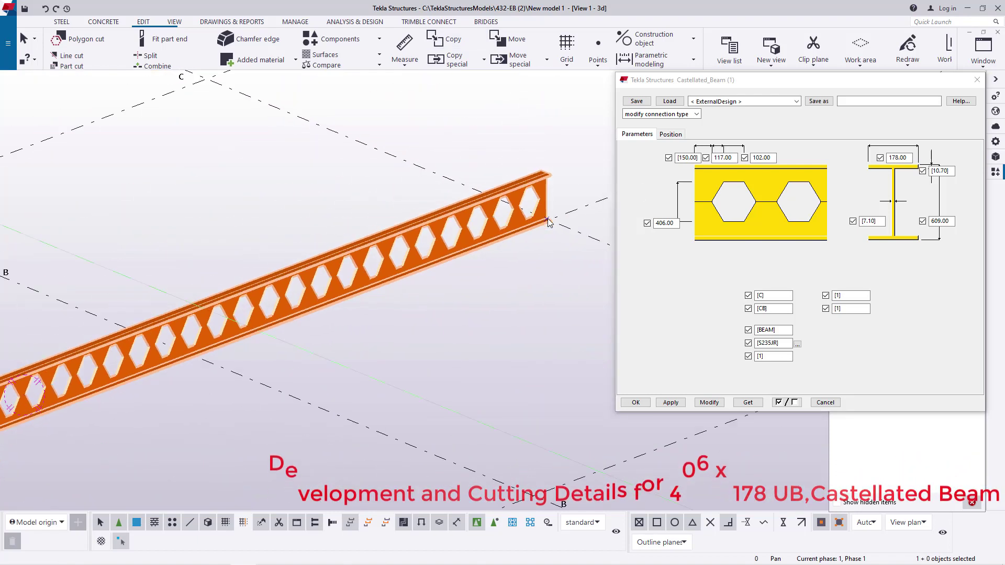
scroll(212, 341, "up", 6)
scroll(131, 353, "up", 5)
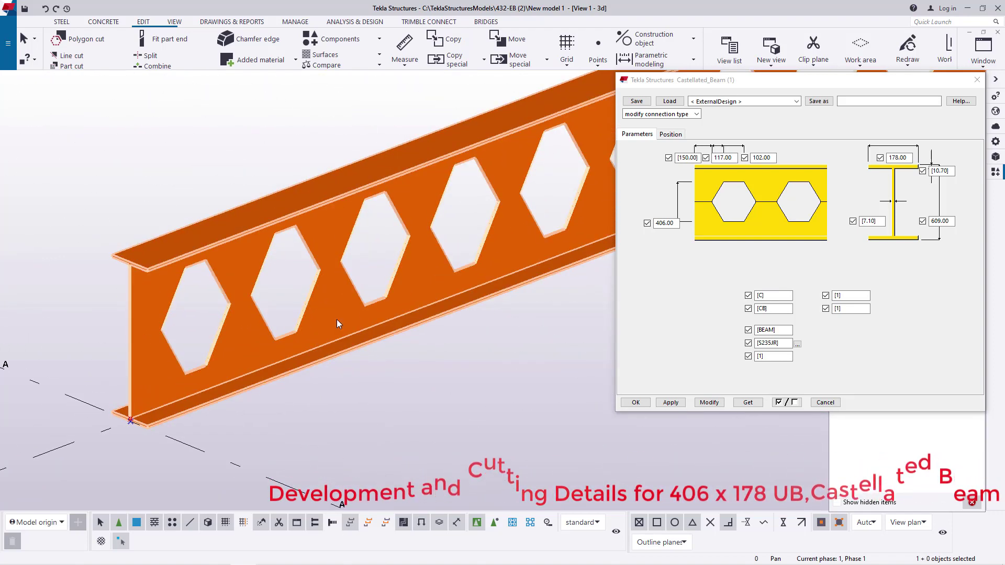
scroll(147, 410, "up", 5)
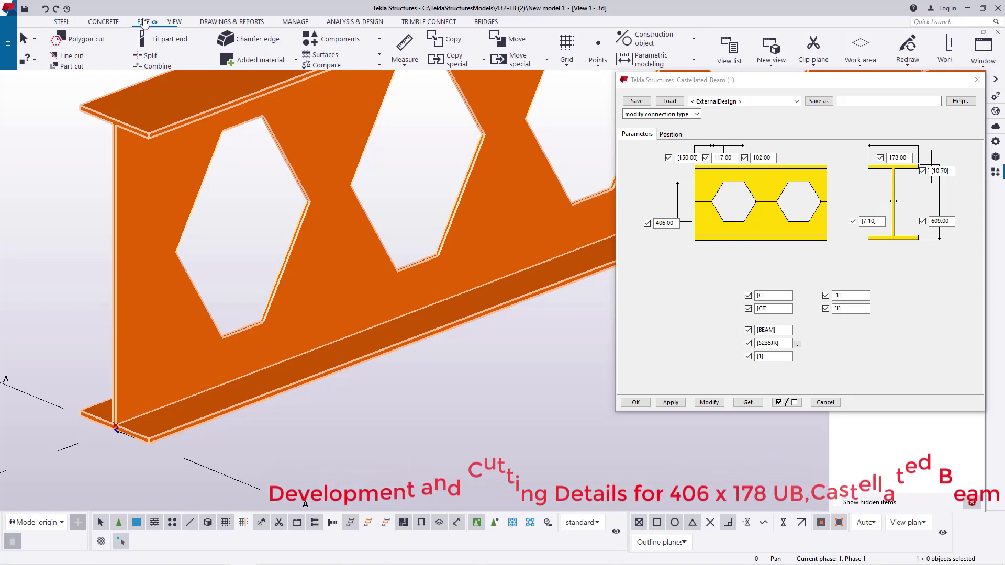
left_click(94, 41)
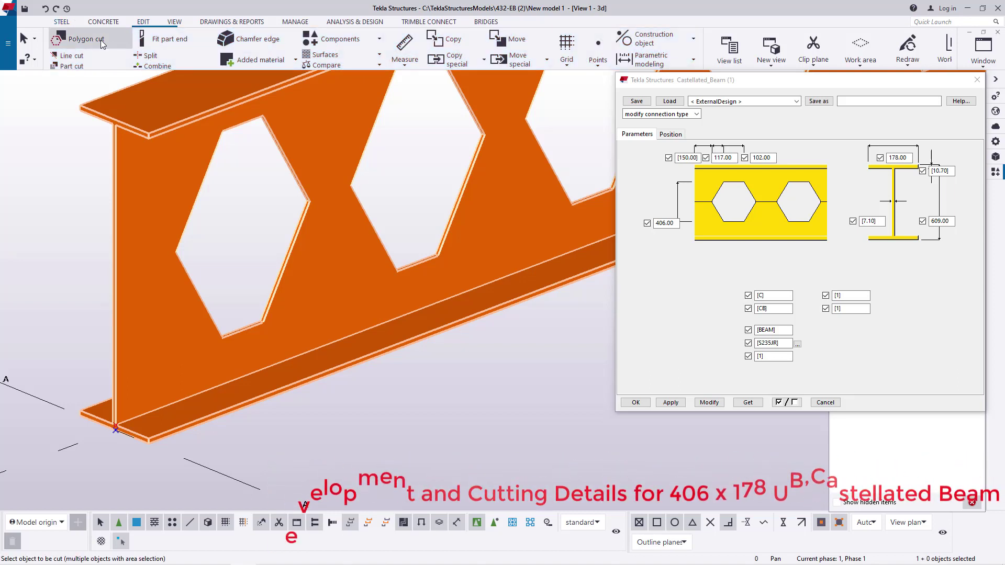
scroll(115, 427, "up", 10)
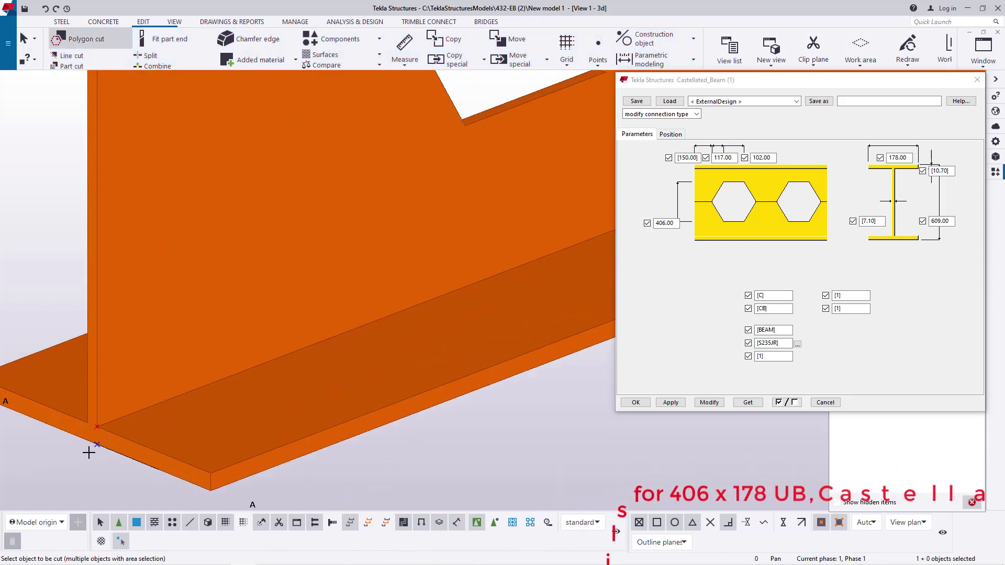
scroll(103, 441, "up", 2)
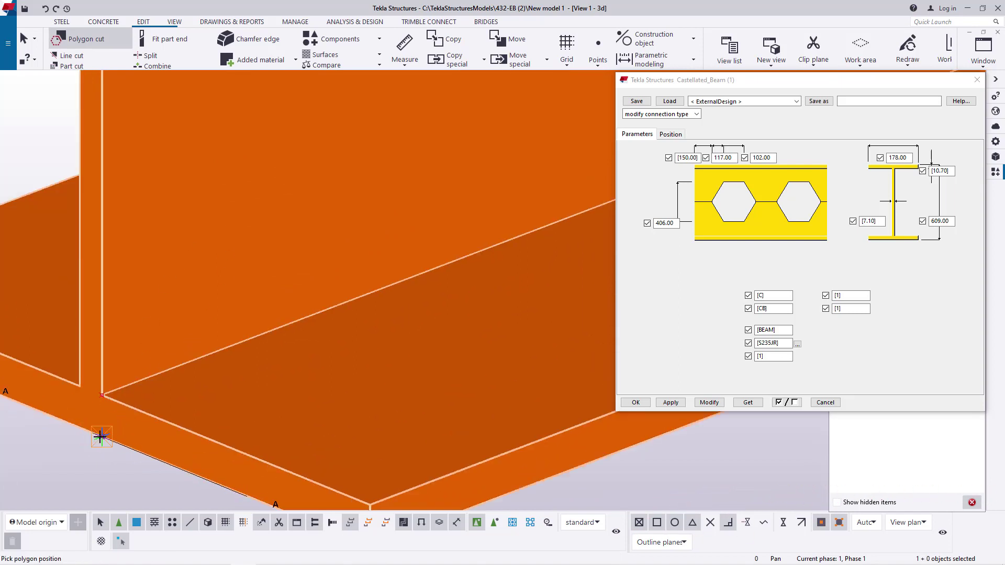
Step: Extend the cut polygon 12000 mm to the underside point at the far end and up 304.50 mm to the web's mid-height
scroll(100, 437, "down", 10)
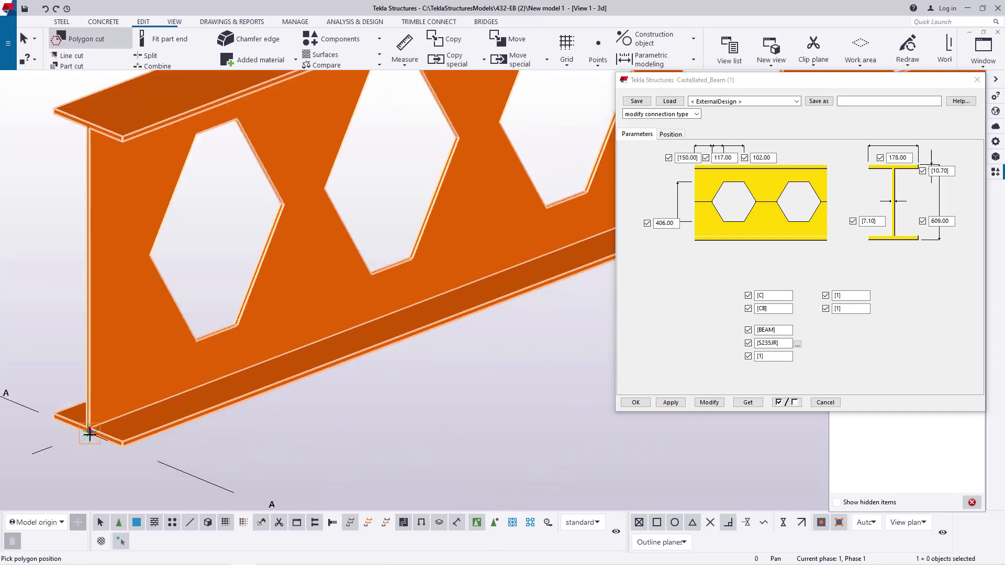
scroll(90, 434, "down", 8)
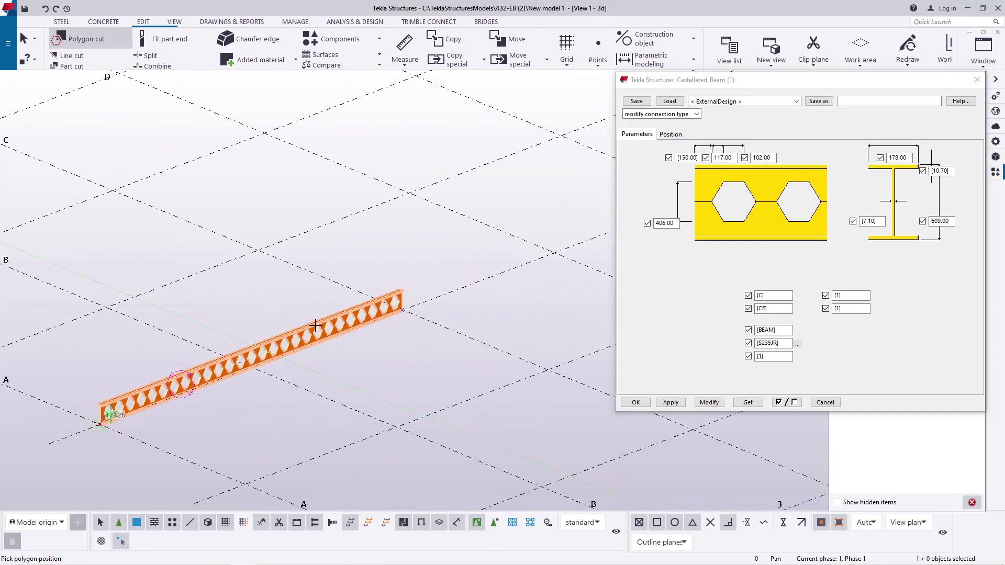
scroll(412, 314, "up", 4)
scroll(471, 293, "up", 10)
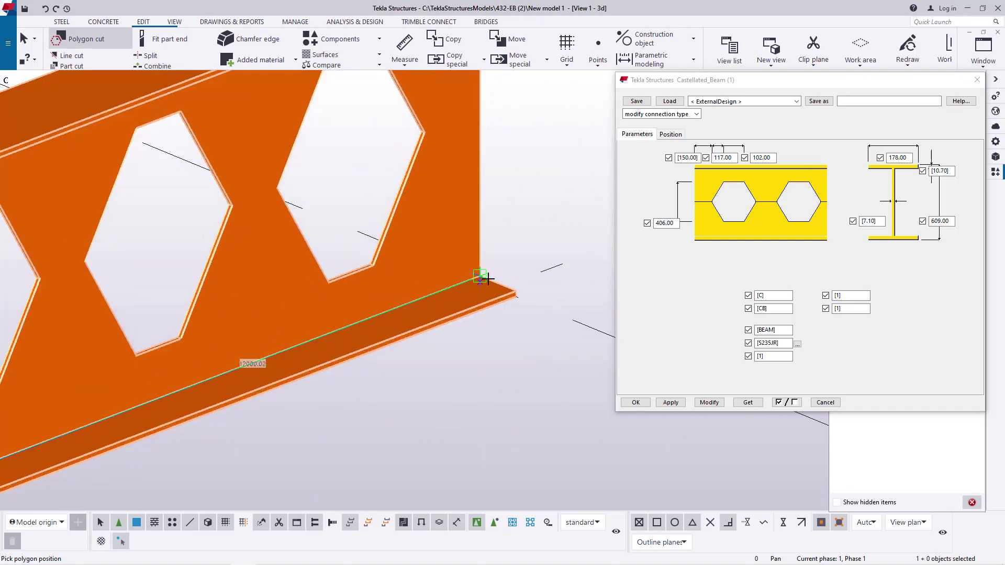
scroll(471, 282, "up", 5)
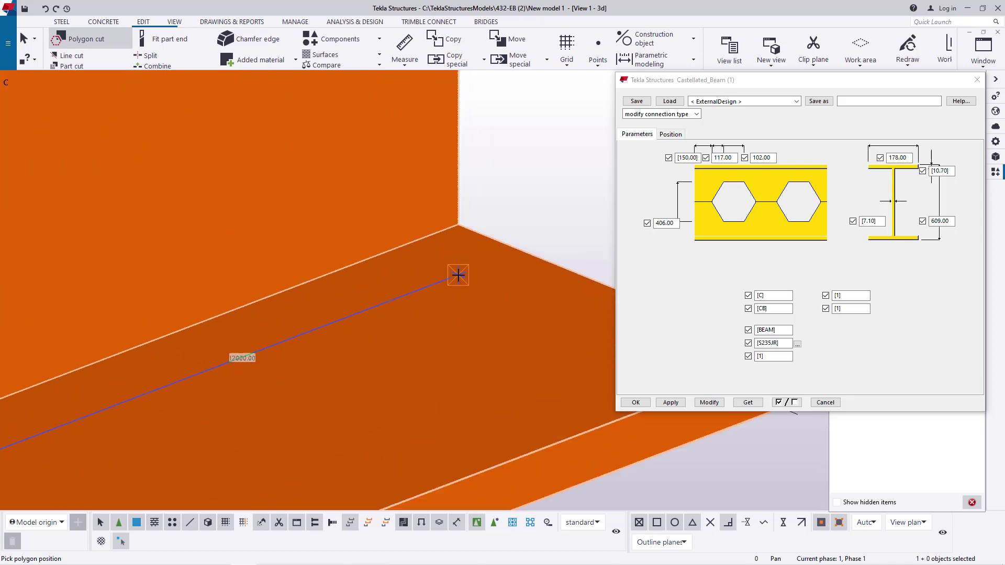
scroll(475, 356, "down", 5)
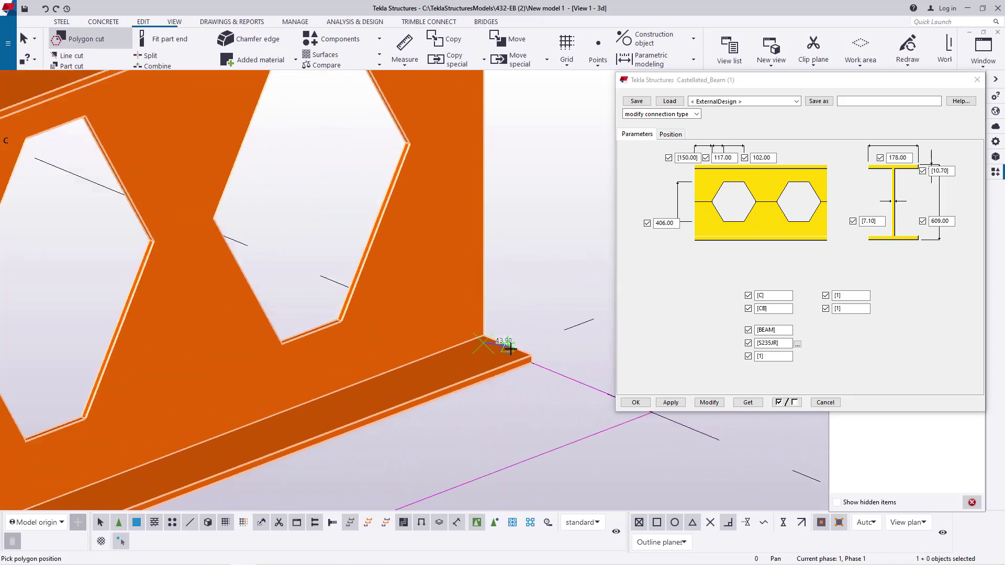
scroll(497, 262, "up", 5)
scroll(482, 152, "up", 5)
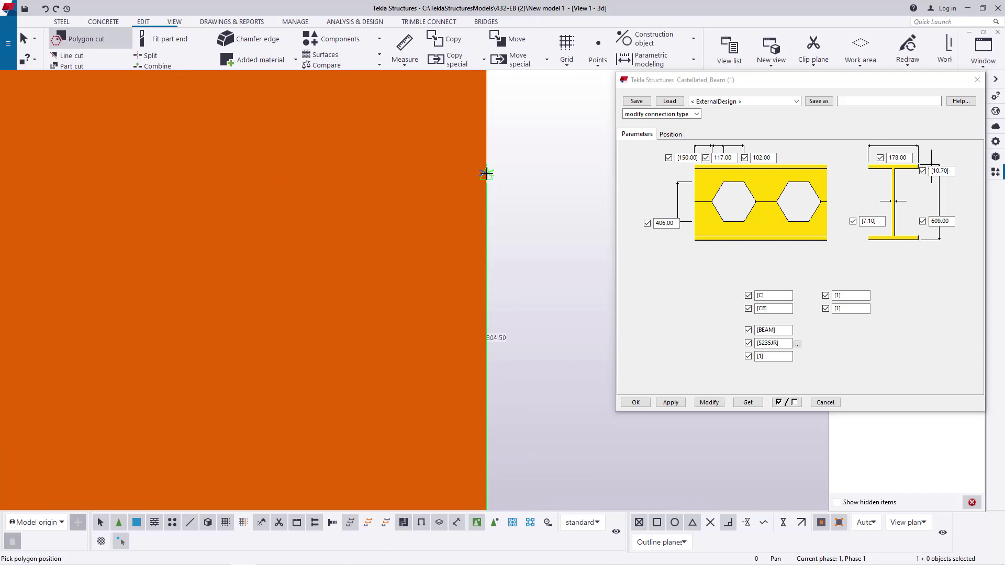
scroll(538, 176, "down", 10)
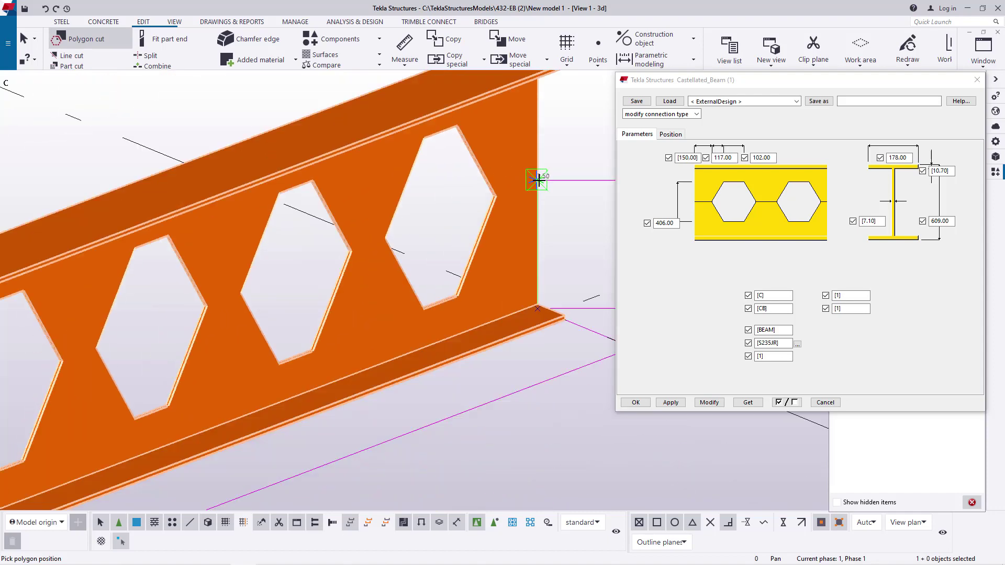
Step: Bring the cut polygon back at mid-height to the near end and close it at the underside point, removing the beam's lower half
scroll(539, 181, "down", 5)
scroll(152, 336, "up", 10)
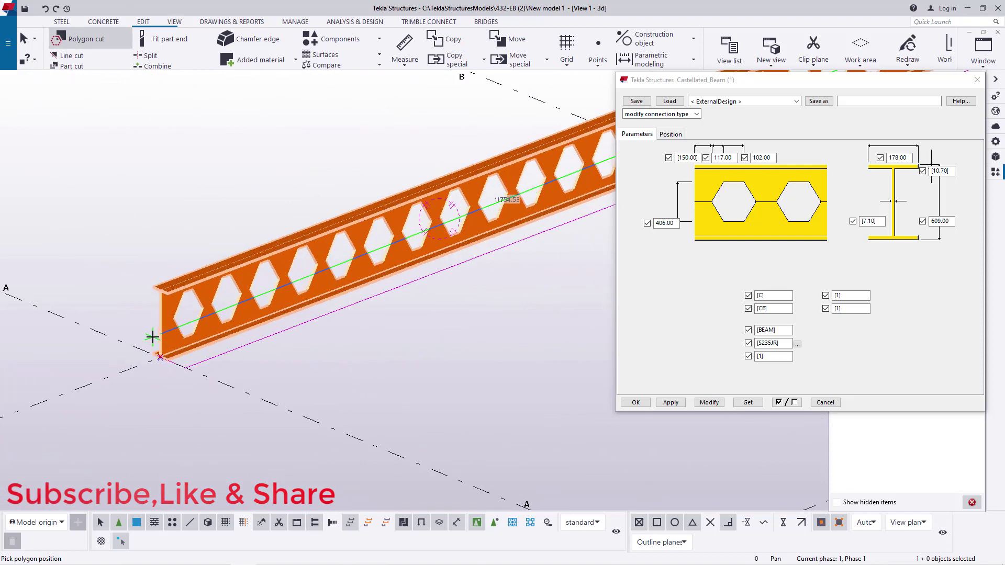
scroll(166, 319, "up", 10)
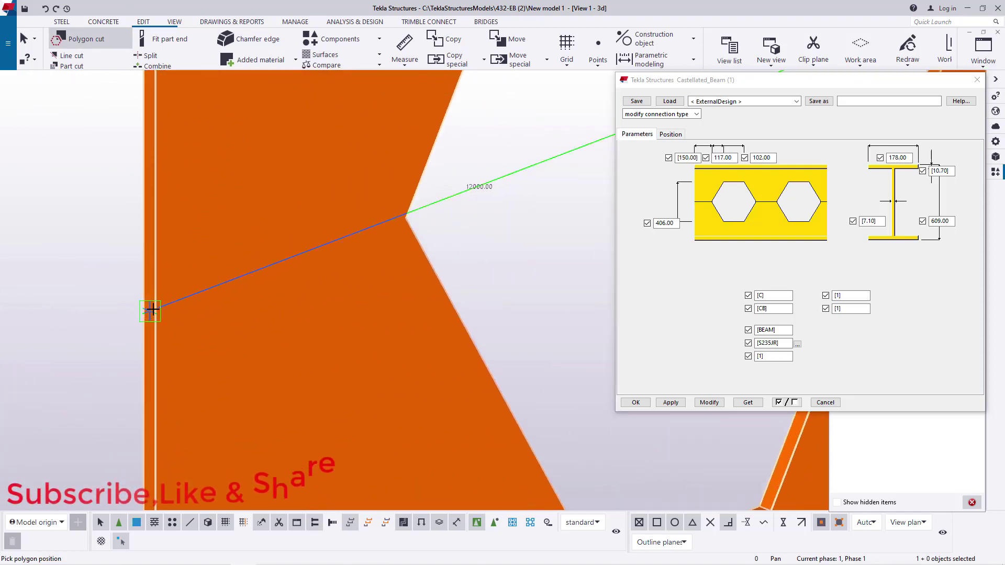
scroll(155, 314, "up", 1)
scroll(219, 211, "down", 6)
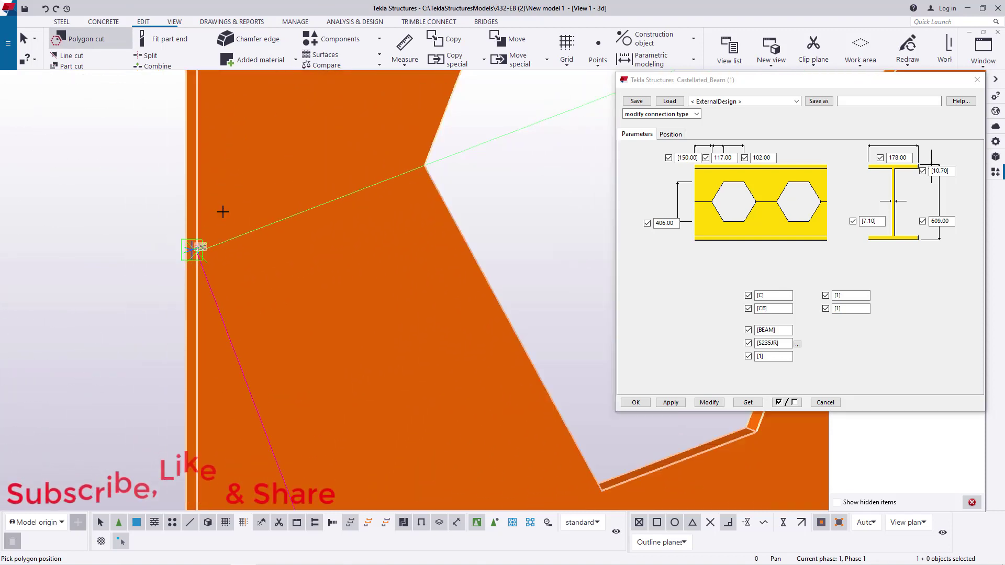
scroll(227, 344, "up", 5)
scroll(227, 345, "up", 5)
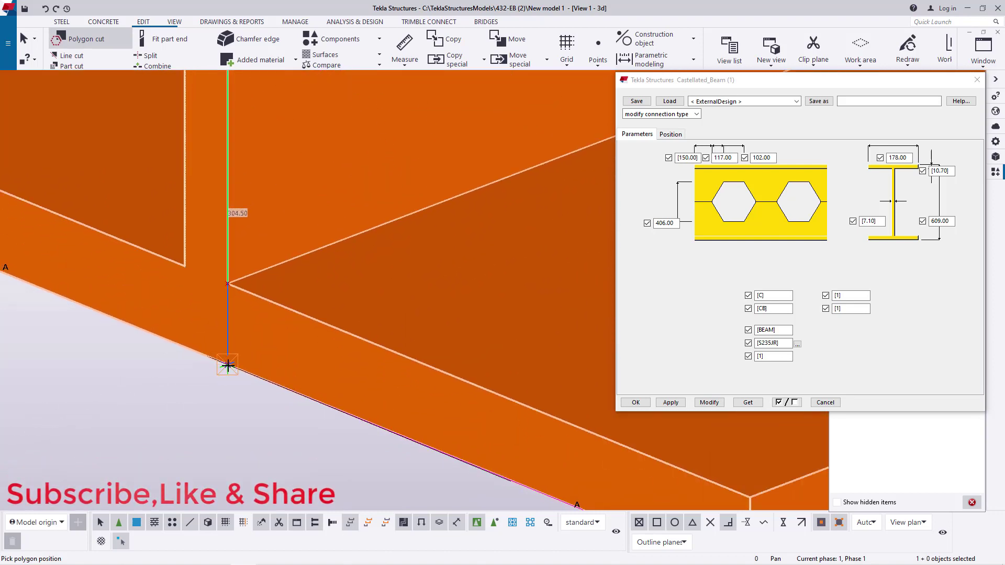
left_click(228, 365)
right_click(222, 190)
left_click(247, 196)
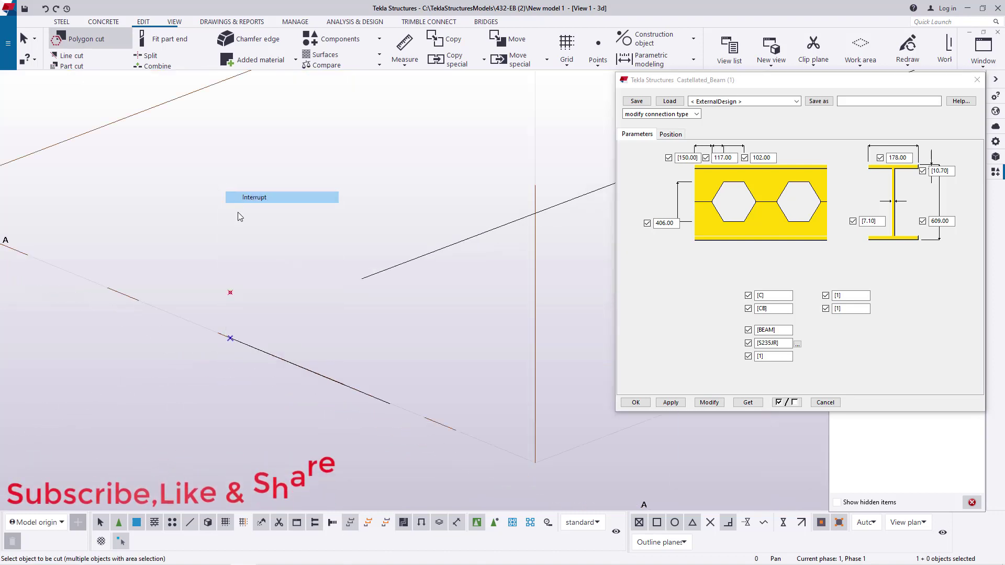
Step: Inspect the cut at the beam's near end and redraw the view to clear the cut outlines and reference points
scroll(232, 367, "down", 5)
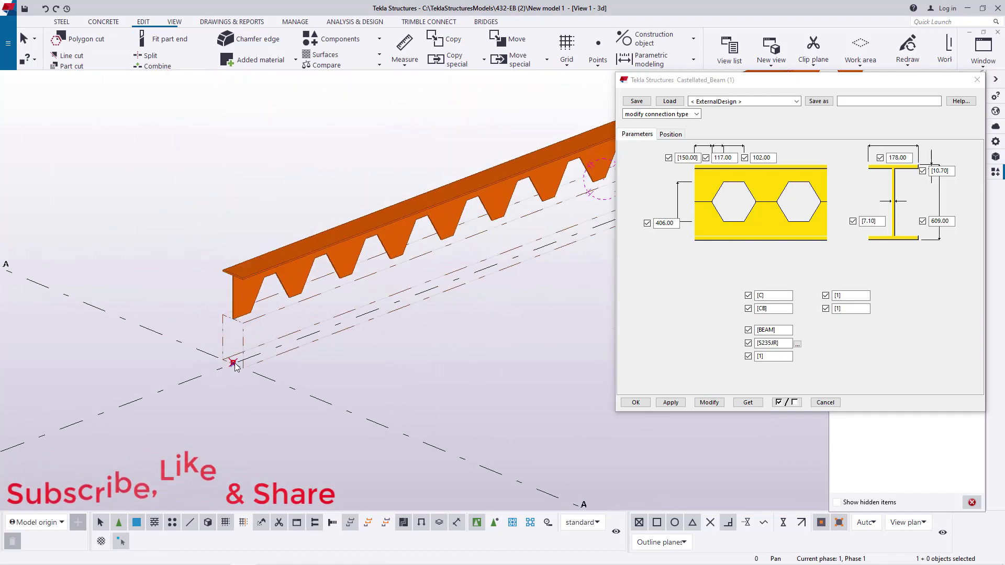
scroll(249, 349, "up", 3)
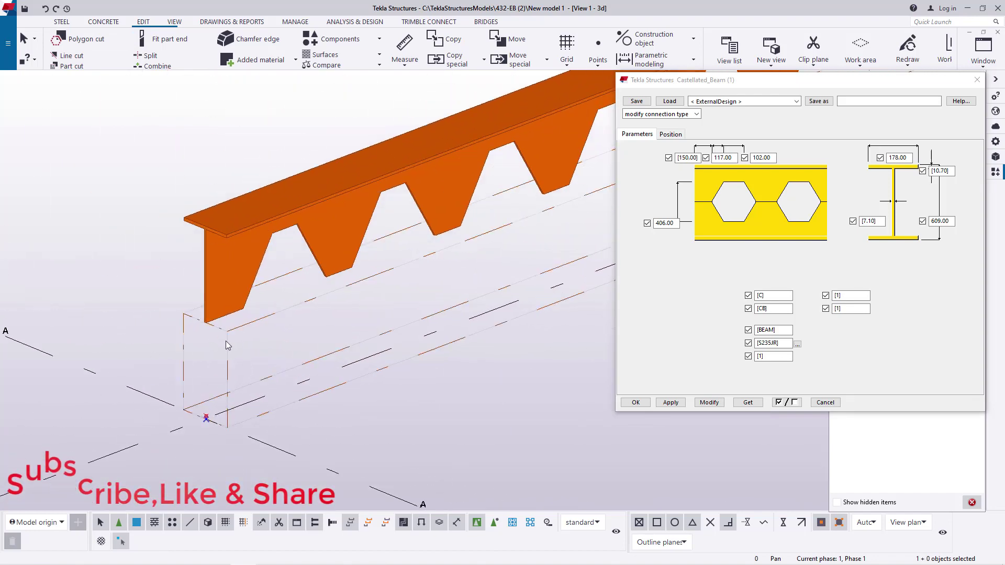
scroll(186, 348, "down", 2)
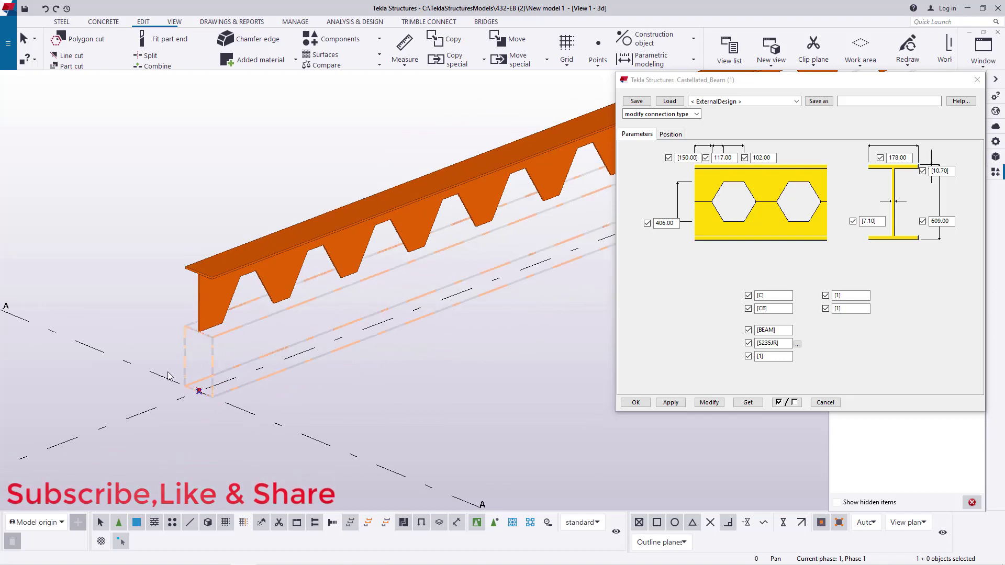
scroll(178, 371, "down", 2)
scroll(188, 353, "up", 5)
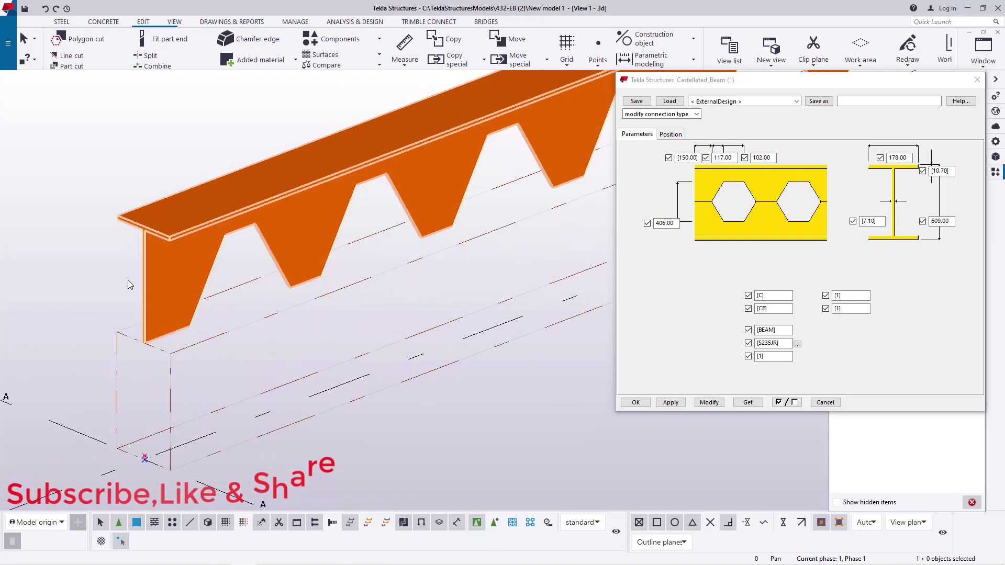
right_click(82, 260)
left_click(116, 318)
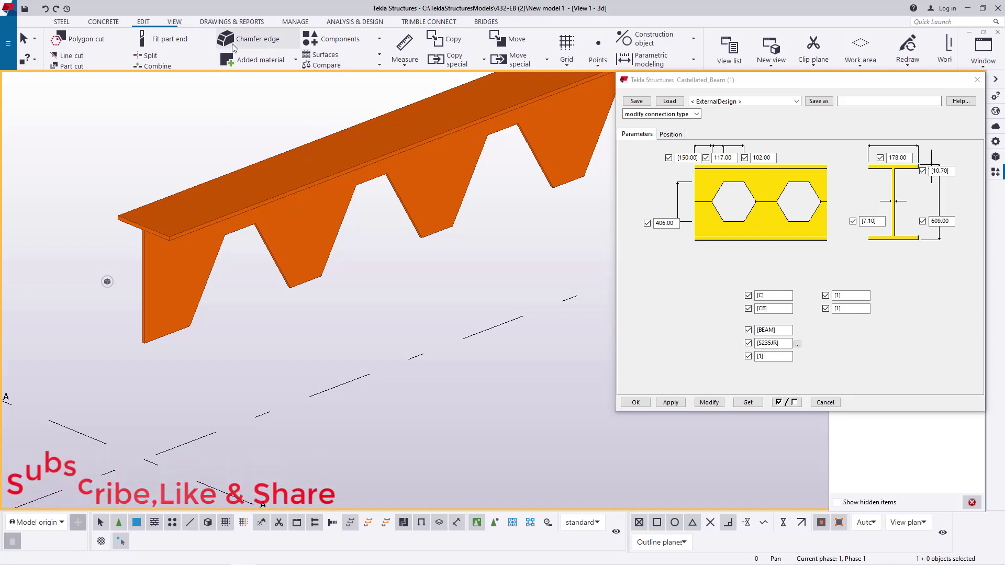
Step: Rotate the 3D view to examine the remaining upper half of the beam more from the side
left_click(174, 21)
left_click(379, 57)
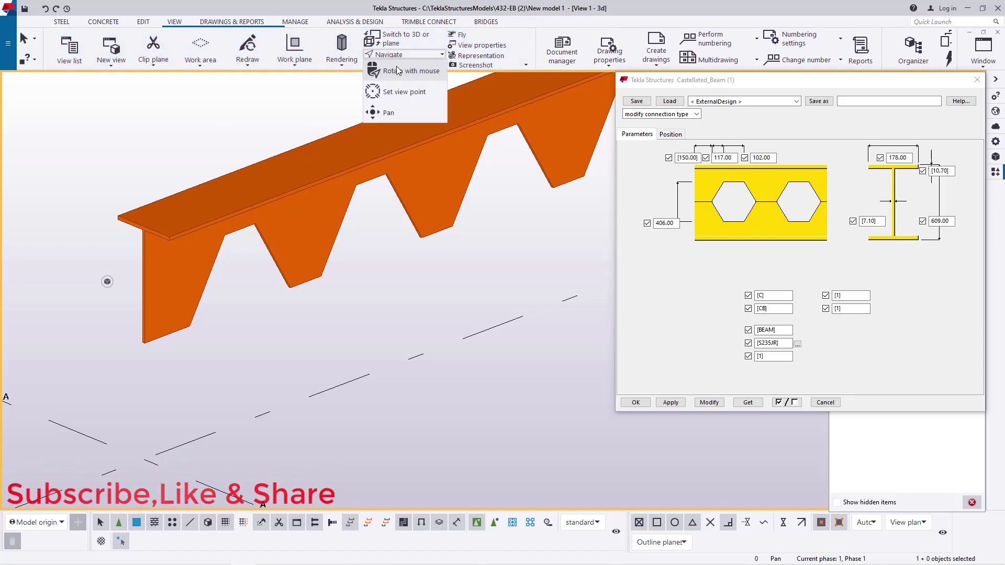
left_click(392, 71)
left_click(291, 240)
left_click_drag(291, 239, 181, 209)
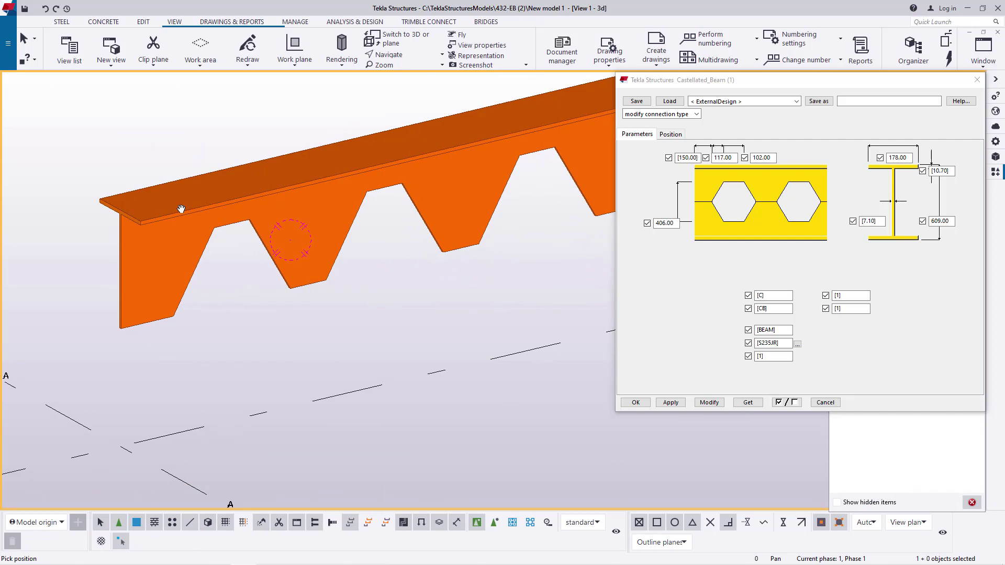
right_click(191, 135)
left_click(209, 139)
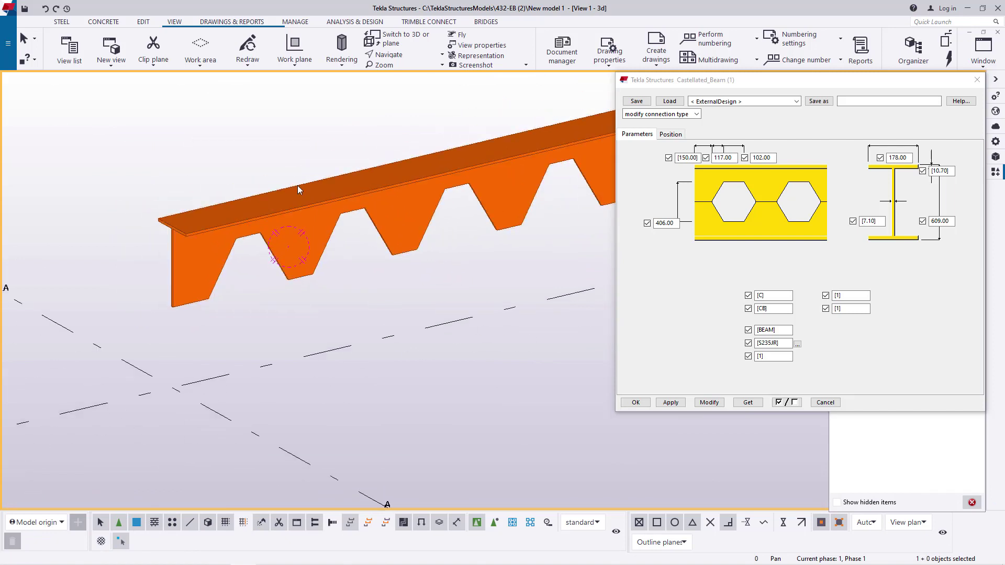
Step: Make one linear copy of the upper half-beam offset 500 mm in Z, with dX and dY at 0
right_click(192, 156)
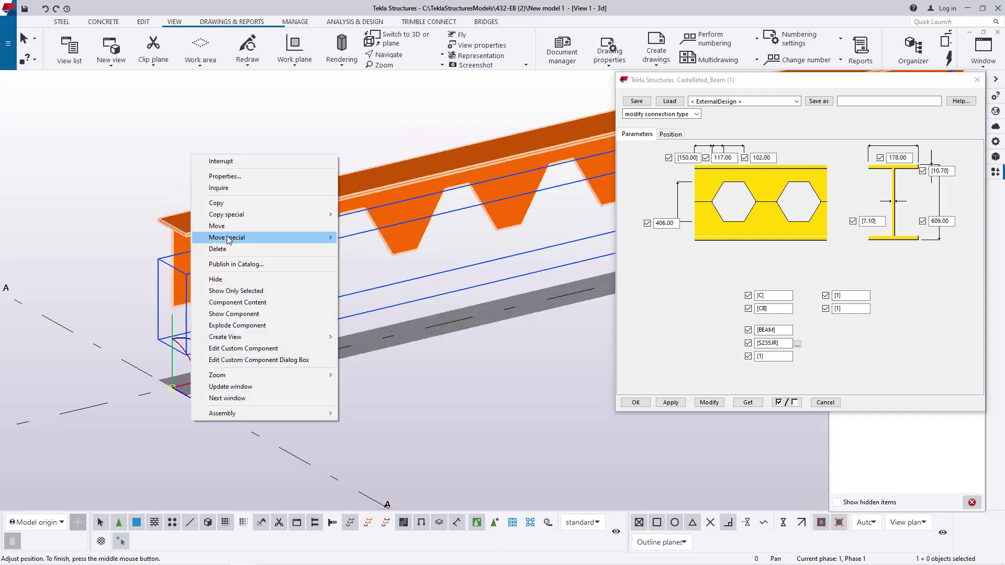
mouse_move(228, 240)
mouse_move(231, 217)
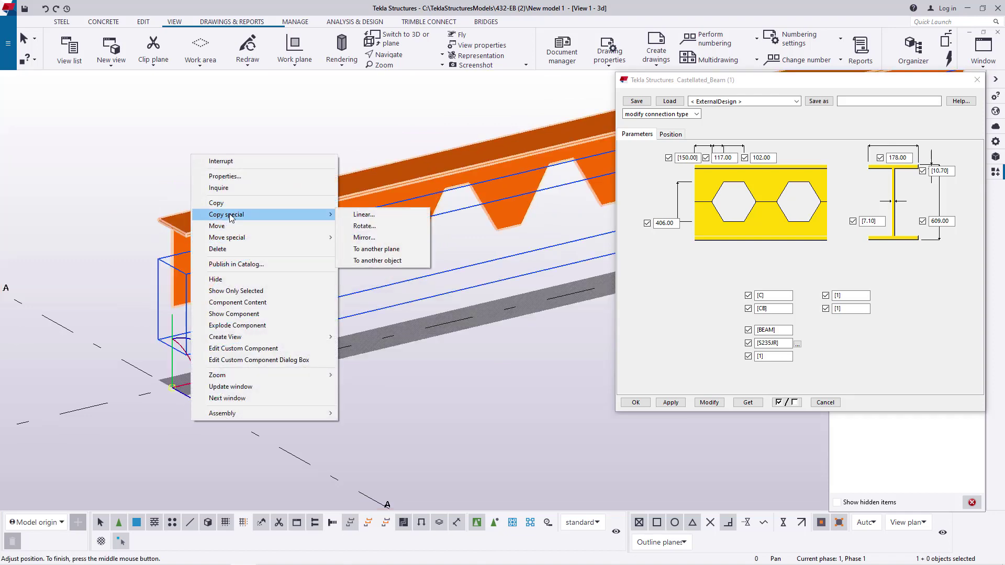
left_click(373, 215)
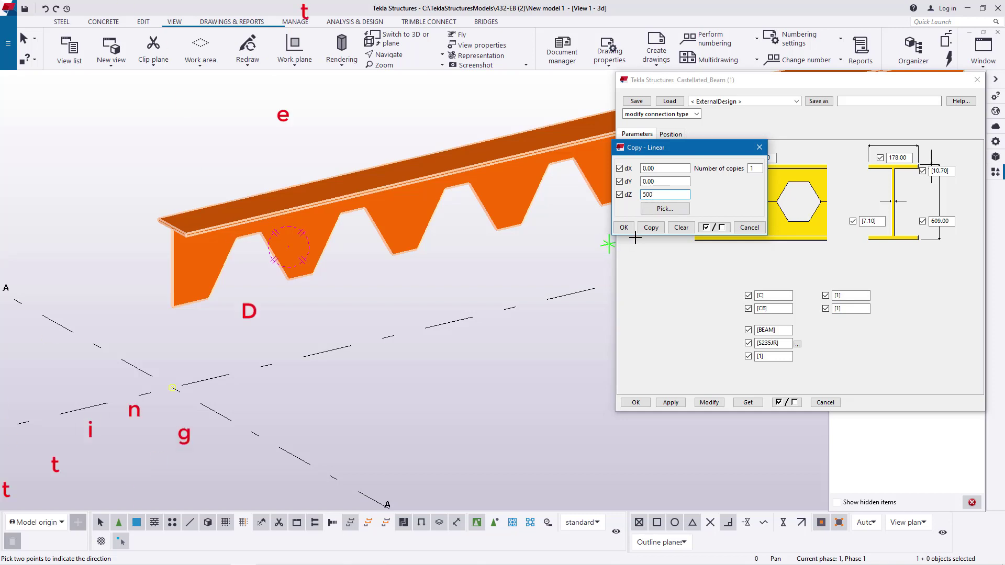
left_click(650, 227)
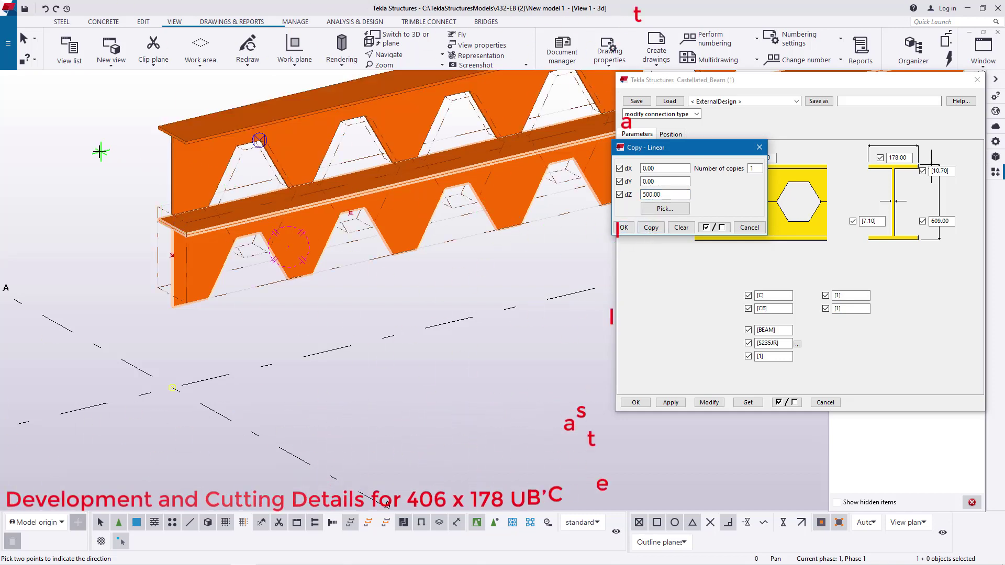
right_click(206, 149)
left_click(225, 156)
scroll(256, 271, "down", 2)
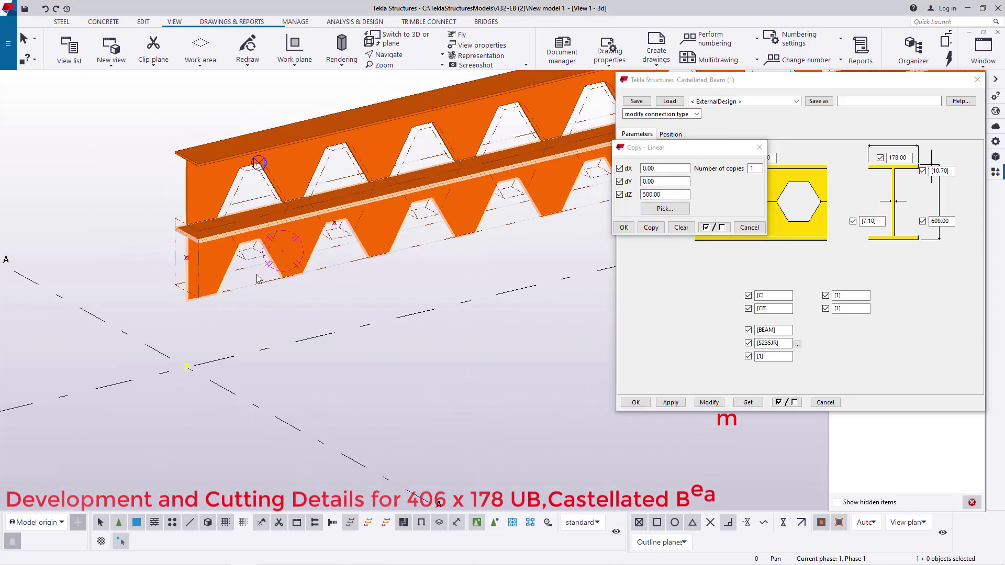
left_click(623, 227)
Step: Redraw the view to clear the cut outlines from the original and copied half-beams
scroll(153, 195, "up", 3)
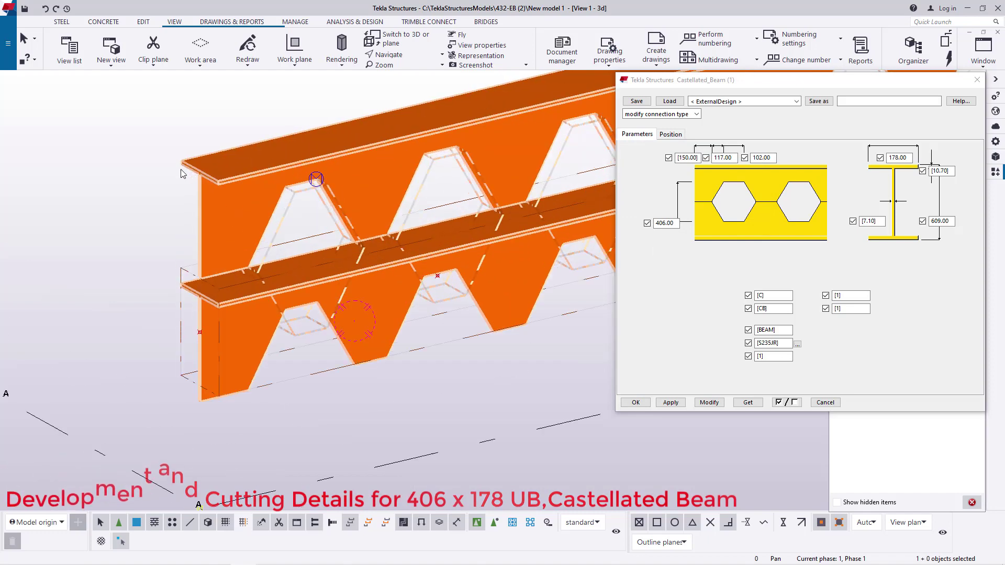
right_click(152, 191)
left_click(139, 204)
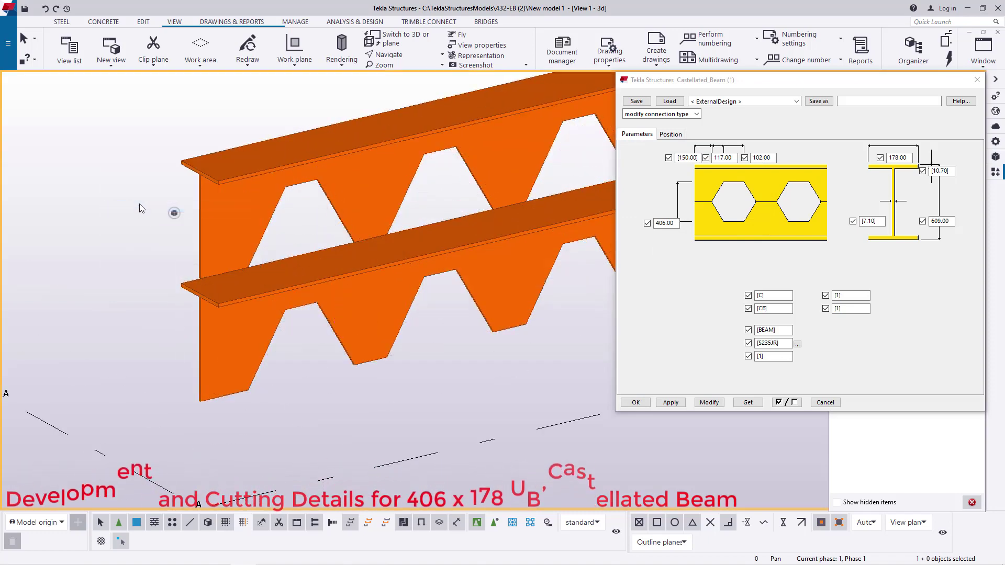
scroll(204, 197, "up", 4)
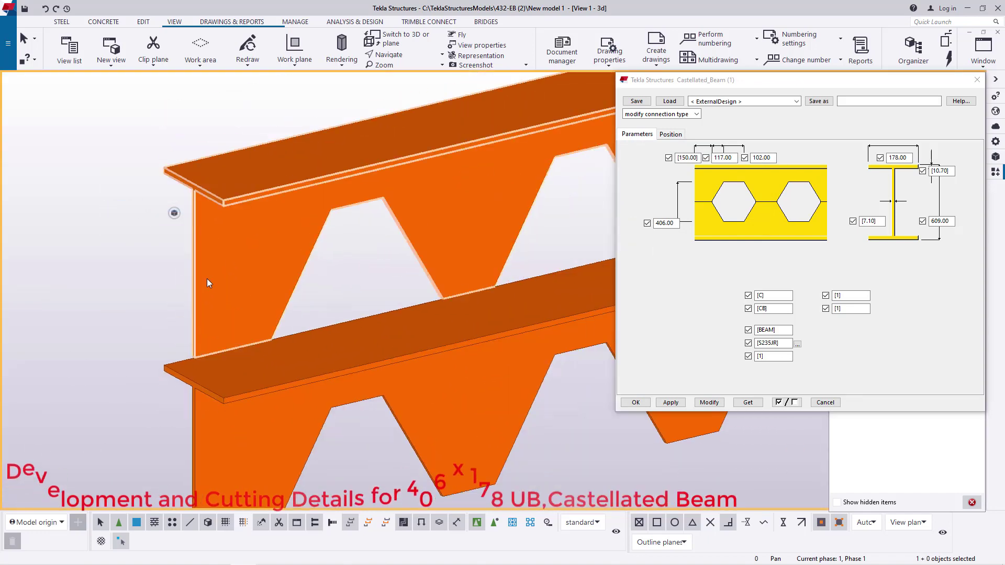
Step: Move the upper half-beam straight up, from the bottom corner of its web at the near end to the top of its flange directly above
scroll(241, 220, "down", 2)
left_click(202, 244)
right_click(220, 218)
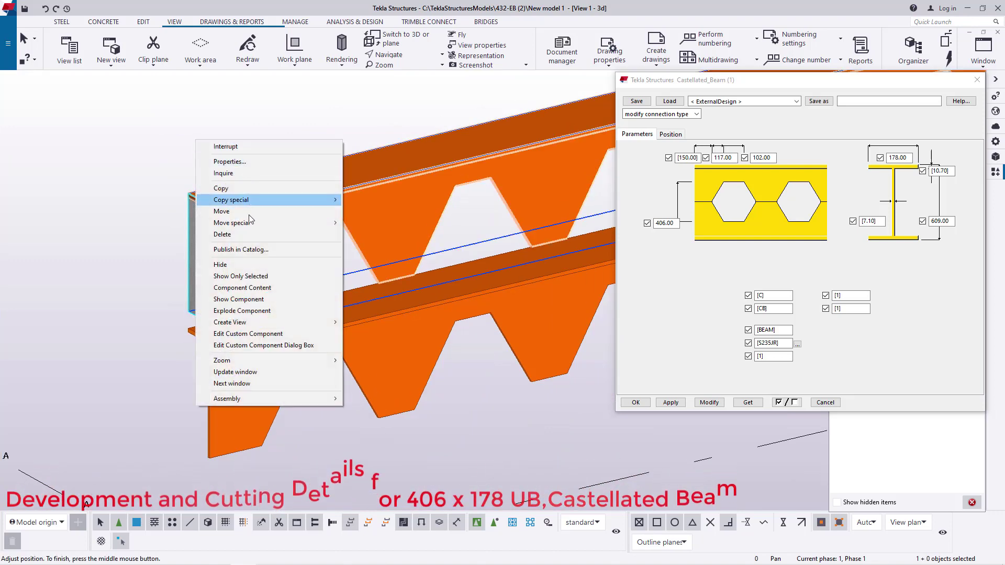
left_click(222, 211)
scroll(210, 348, "up", 5)
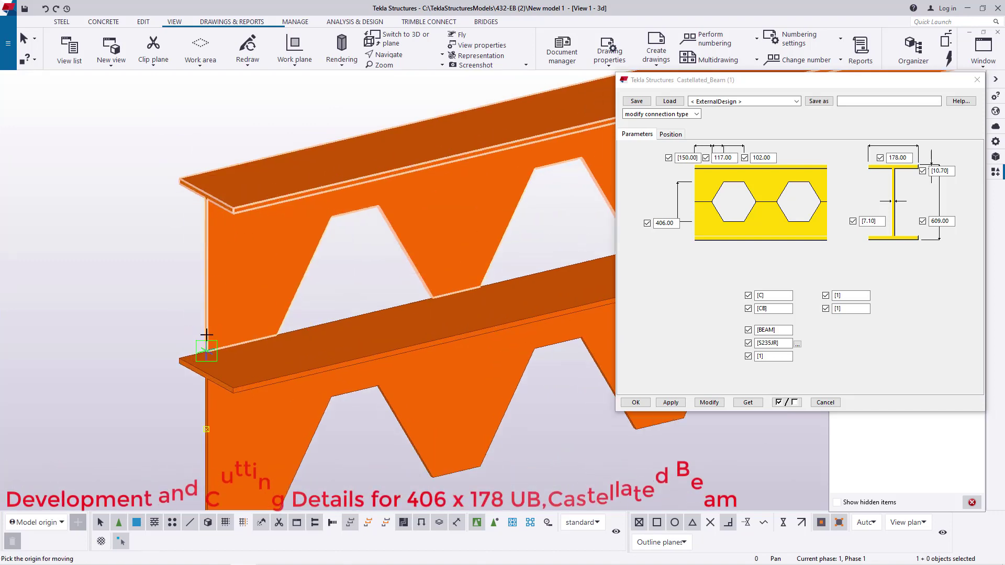
scroll(214, 347, "up", 1)
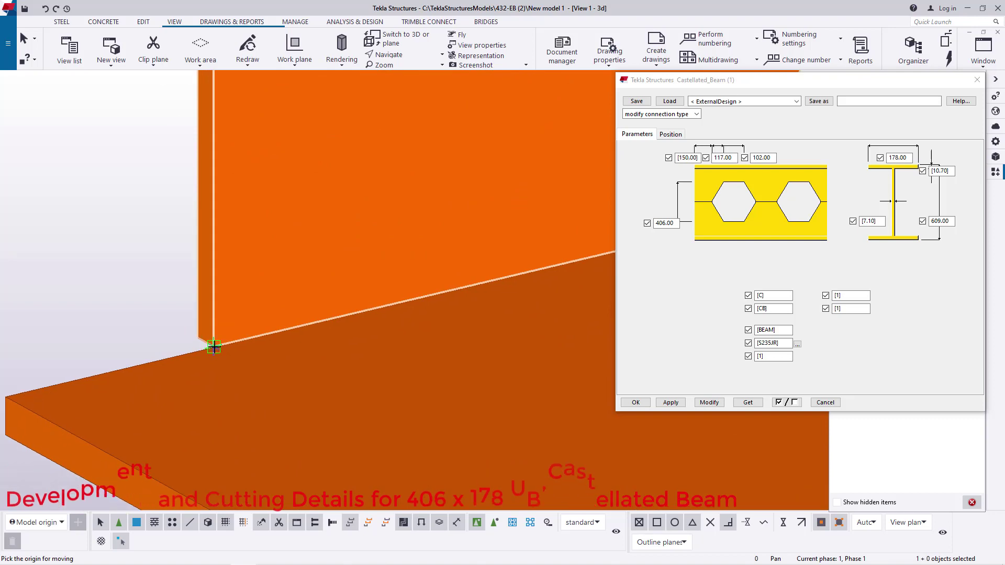
scroll(260, 347, "down", 5)
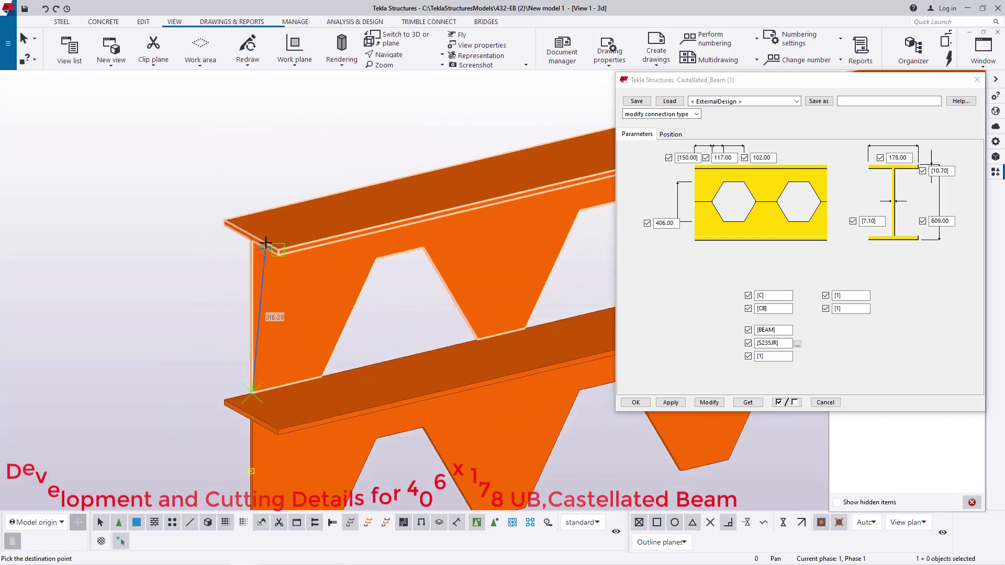
scroll(246, 230, "up", 3)
scroll(246, 230, "up", 2)
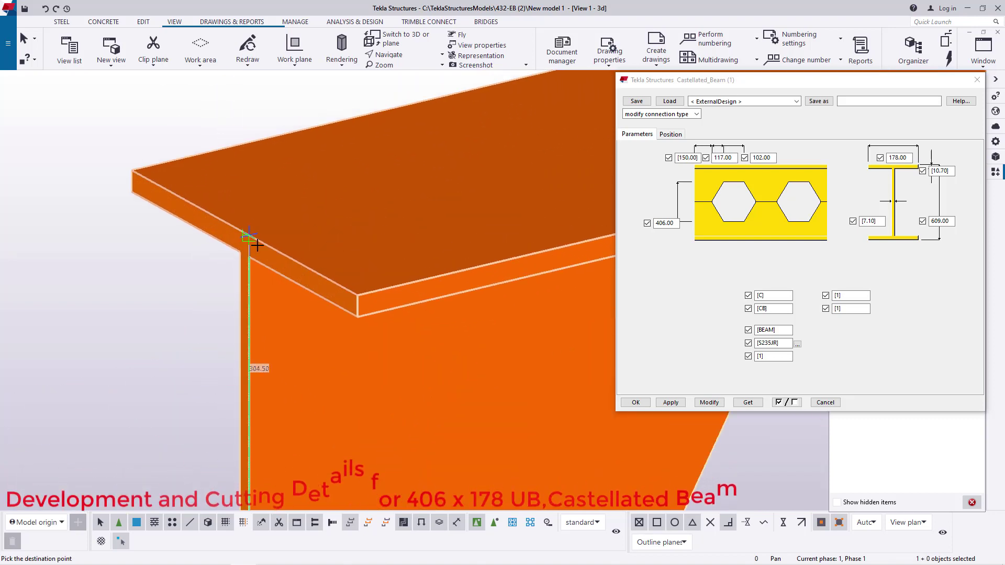
scroll(244, 230, "up", 2)
scroll(240, 227, "down", 5)
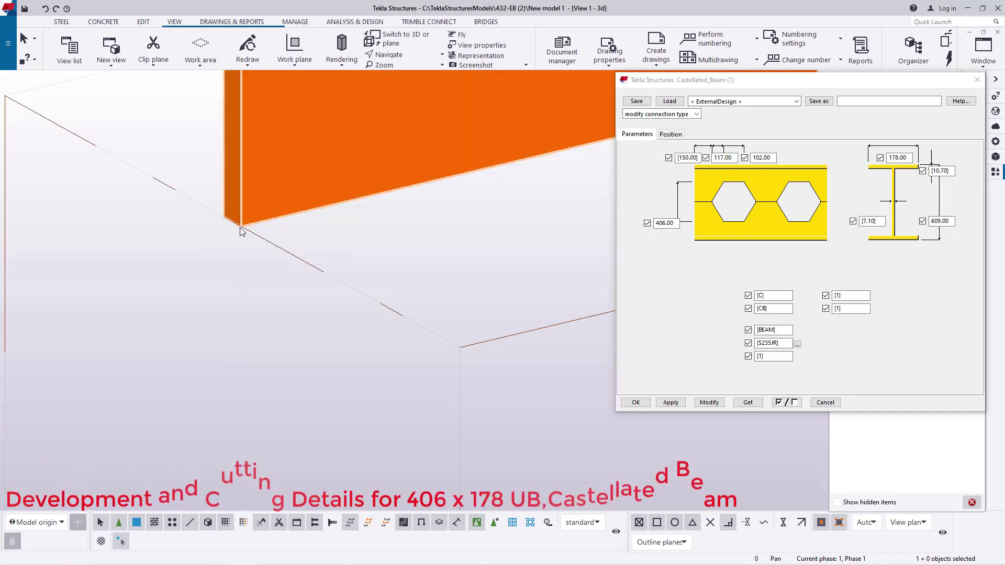
Step: Redraw the view to clear the cut outlines of the raised half-beam
scroll(265, 276, "up", 3)
scroll(195, 221, "down", 2)
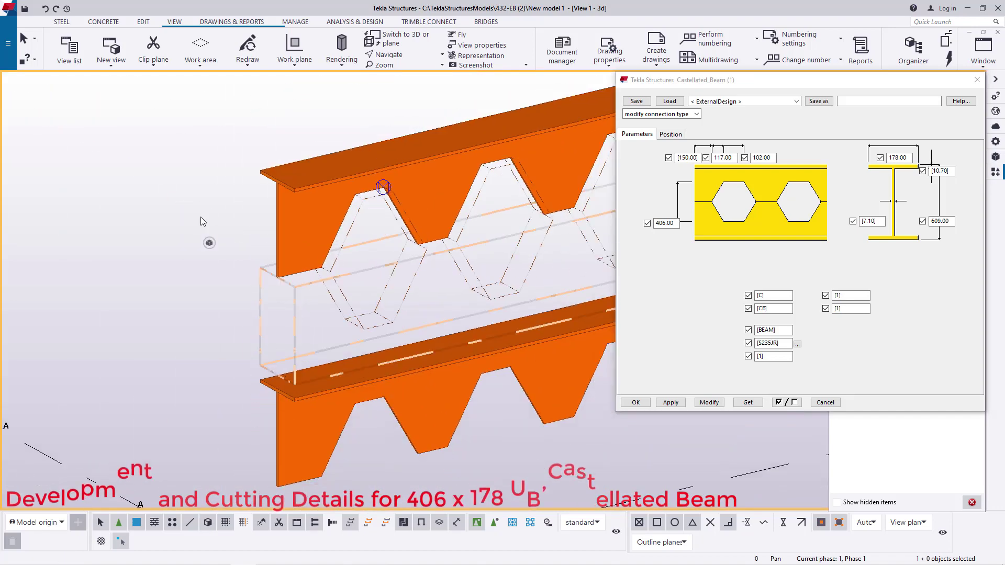
right_click(140, 199)
left_click(167, 259)
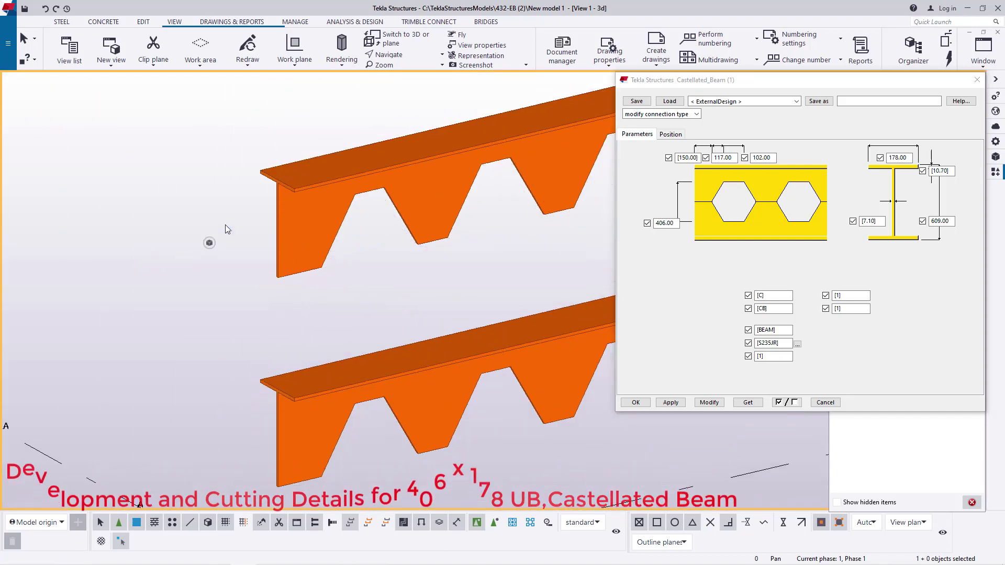
Step: Set the work plane parallel to the web face of the upper half-beam and end the command
scroll(225, 224, "up", 2)
scroll(276, 207, "up", 3)
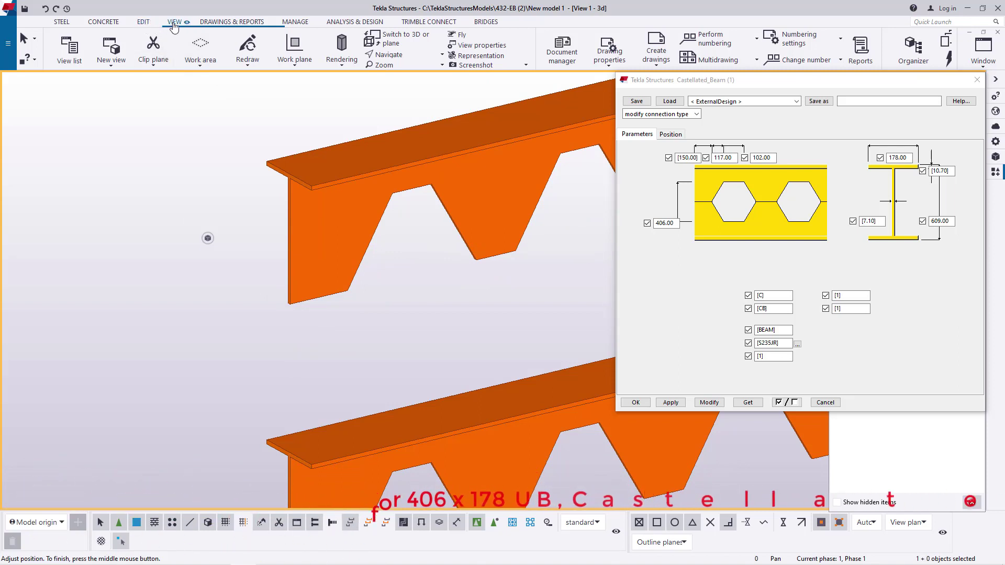
left_click(287, 61)
left_click(305, 87)
scroll(307, 276, "up", 1)
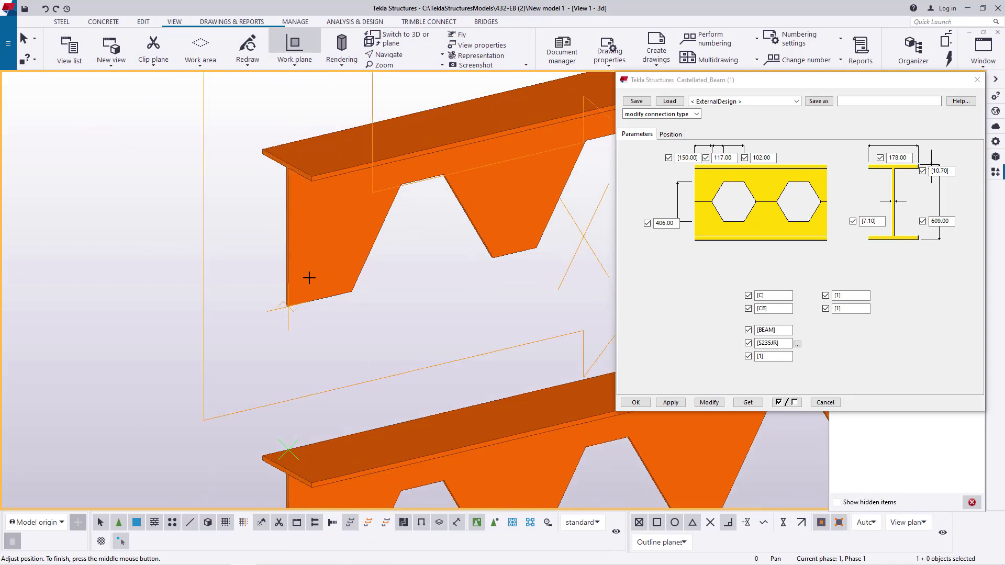
left_click(320, 192)
right_click(229, 146)
left_click(256, 150)
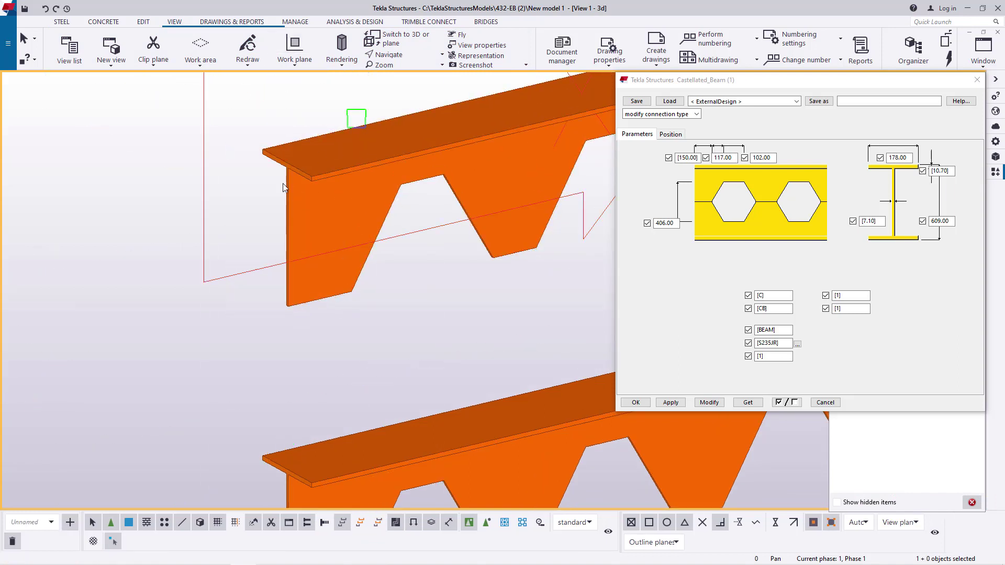
Step: Rotate the upper half-beam 180° around a line picked along the bottom edge of its web at the near end
left_click(277, 161)
right_click(271, 109)
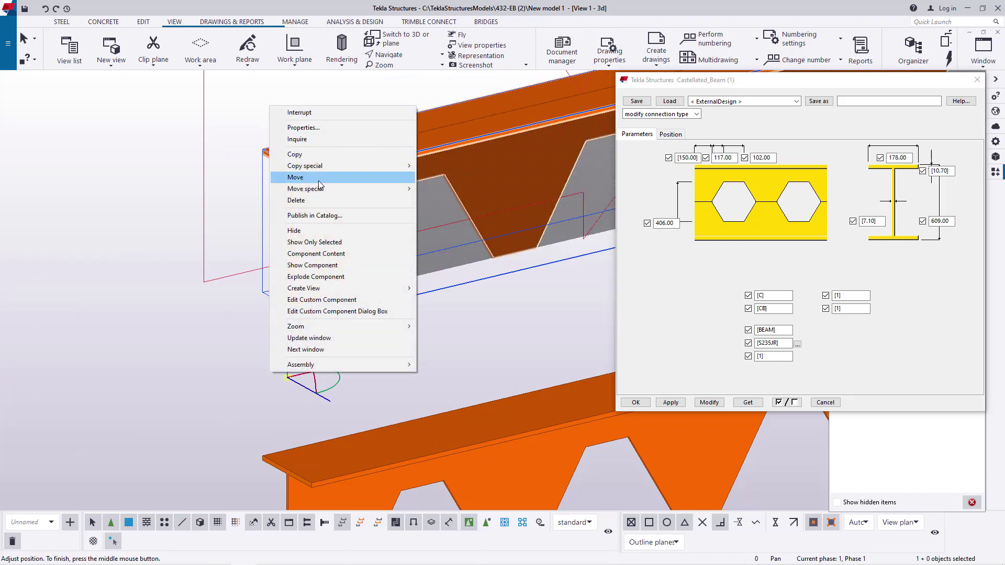
mouse_move(318, 192)
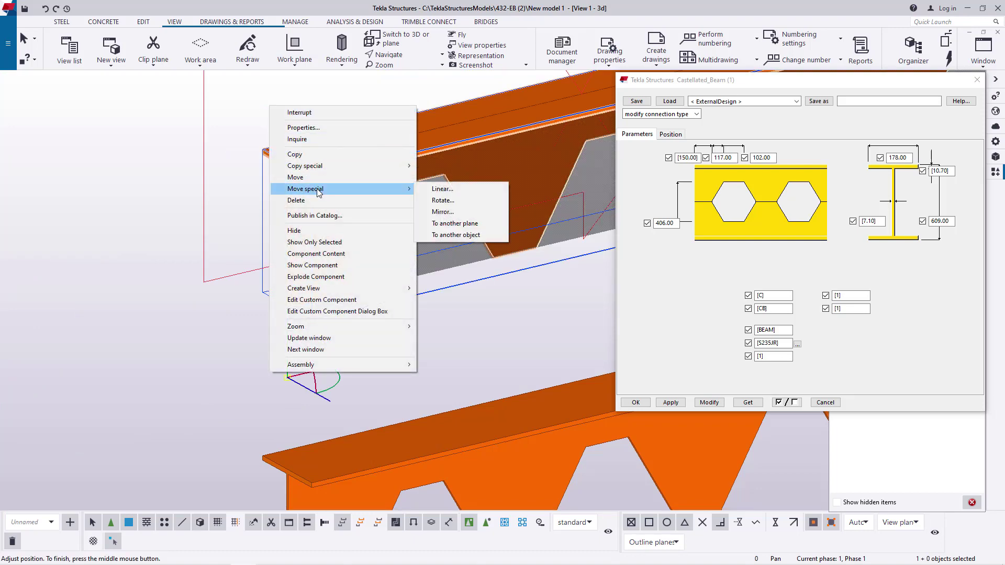
left_click(443, 200)
scroll(309, 296, "up", 6)
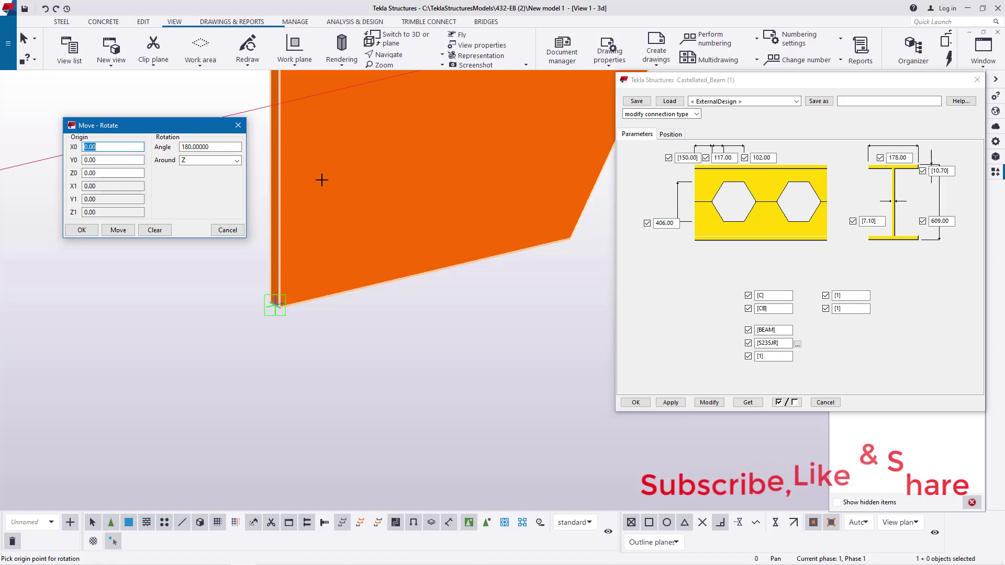
left_click(237, 161)
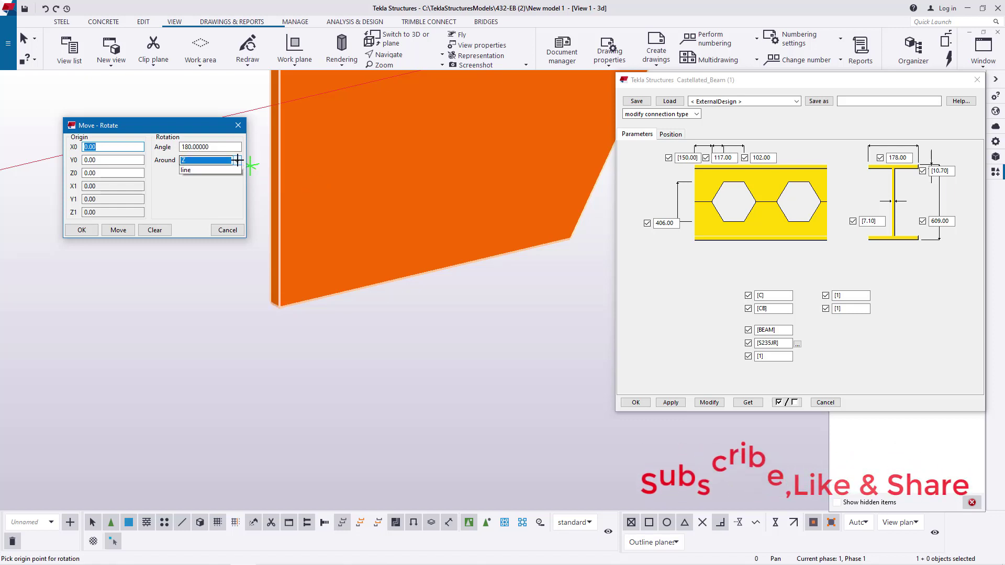
left_click(204, 181)
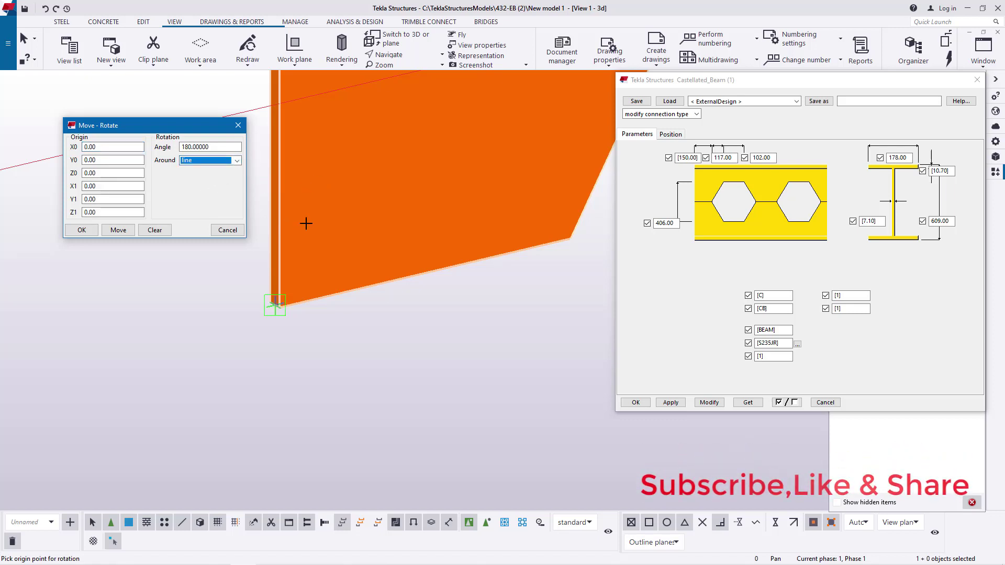
scroll(330, 256, "down", 5)
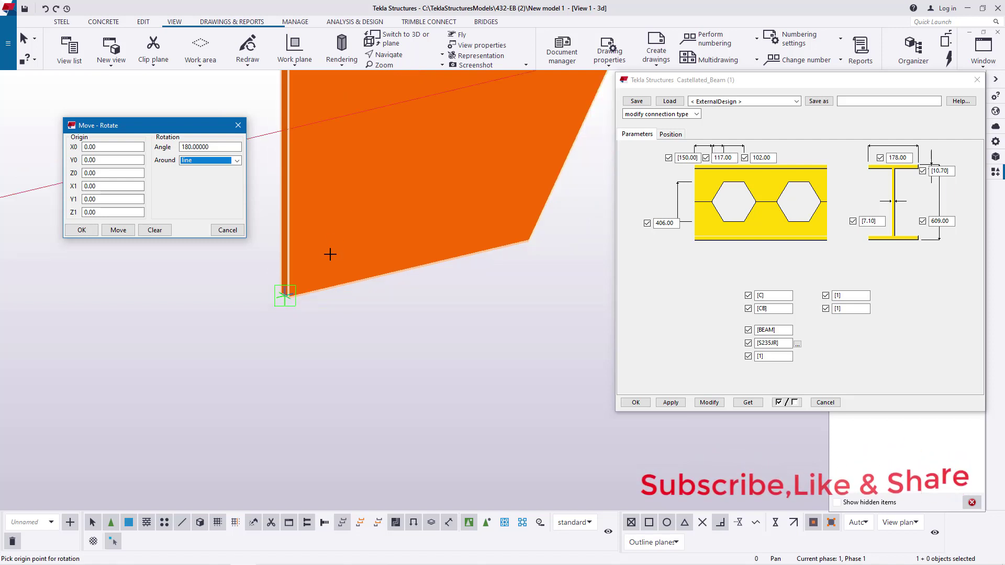
scroll(337, 256, "up", 5)
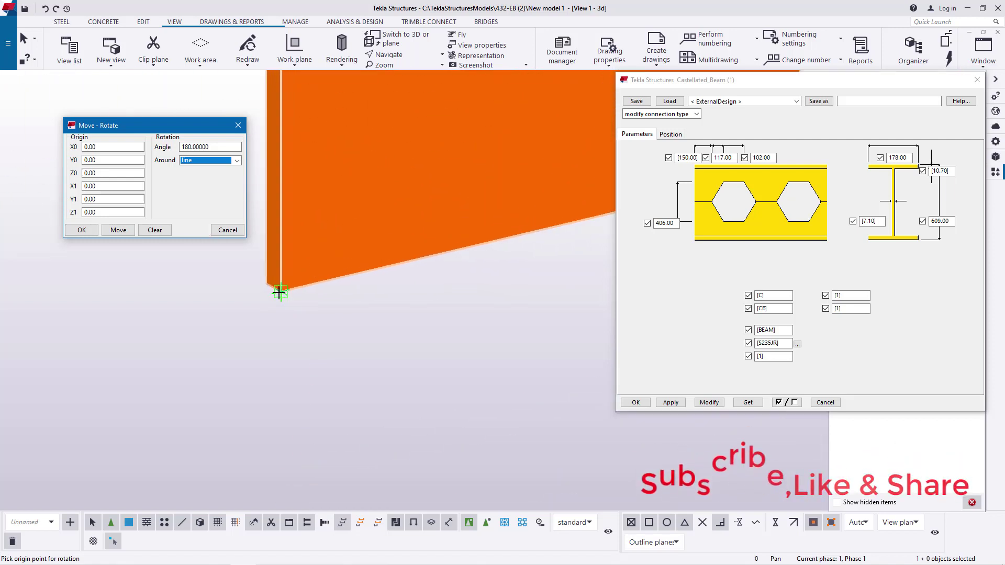
left_click(279, 291)
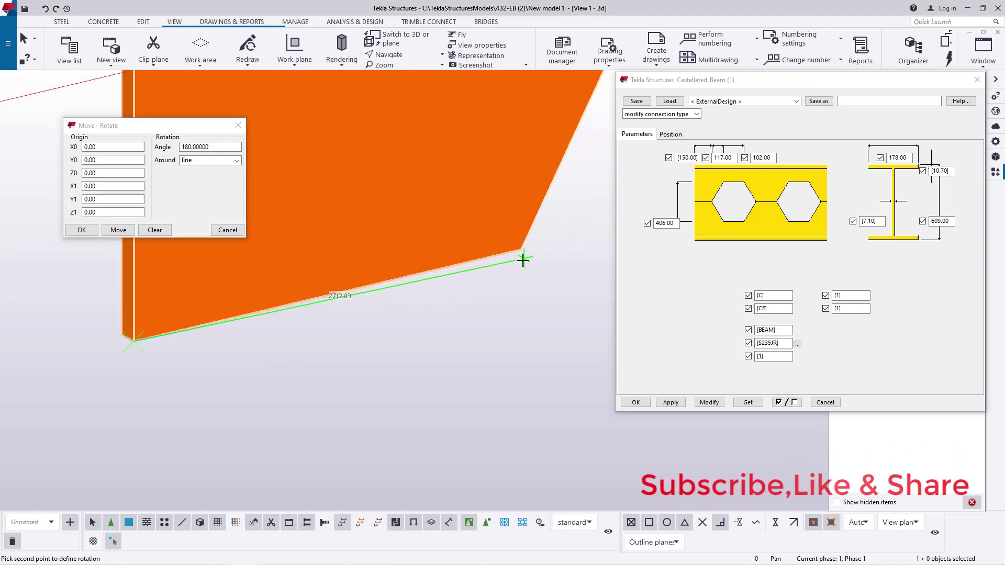
left_click(520, 251)
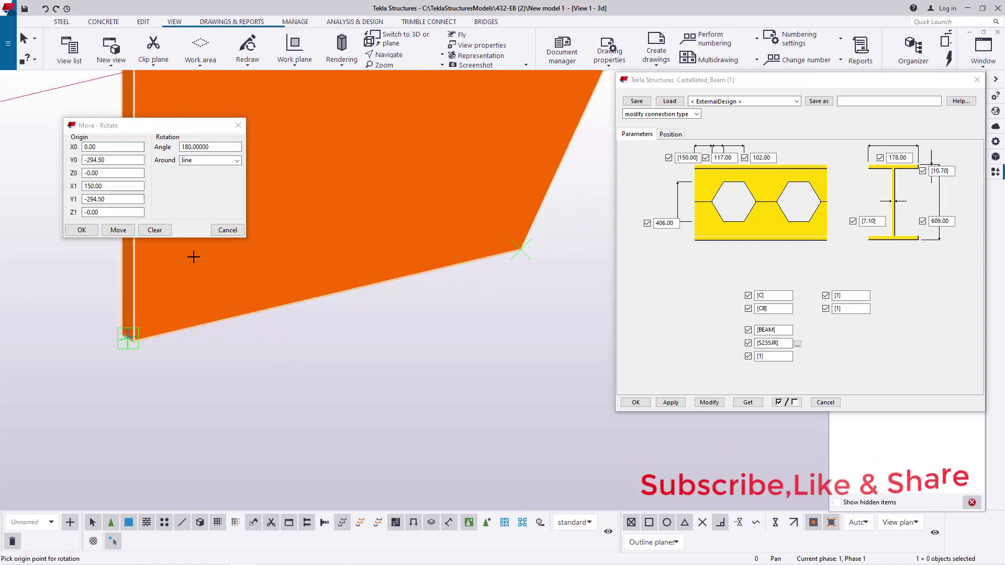
left_click(118, 230)
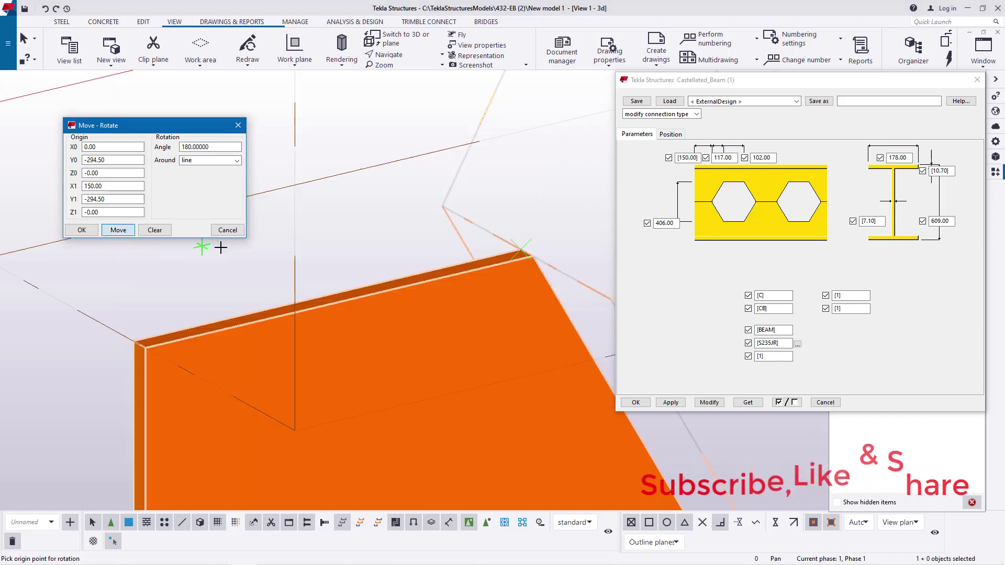
left_click(82, 233)
right_click(257, 131)
left_click(278, 138)
Step: Redraw the view to clear the cut outlines of the inverted half-beam
scroll(342, 165, "down", 3)
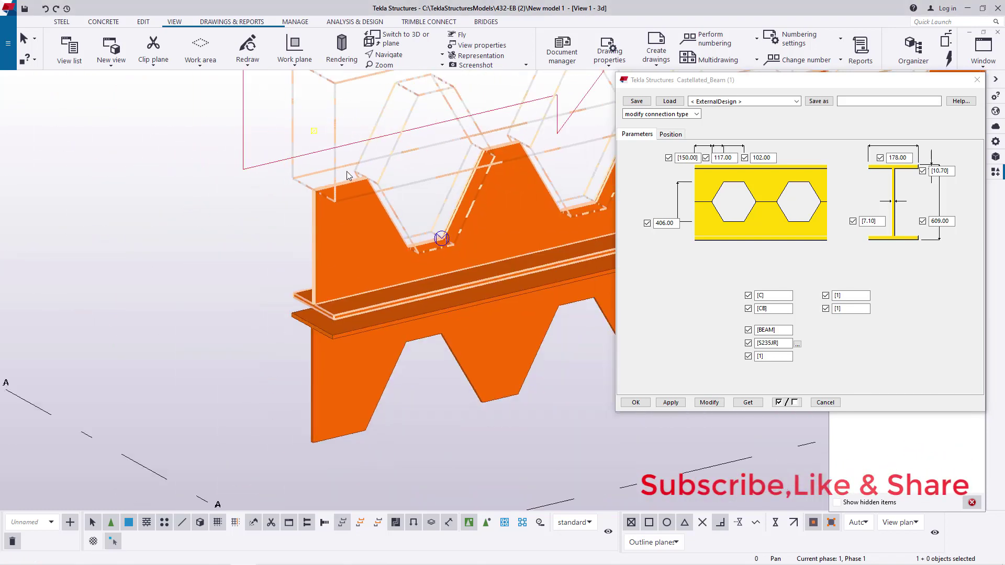
right_click(149, 137)
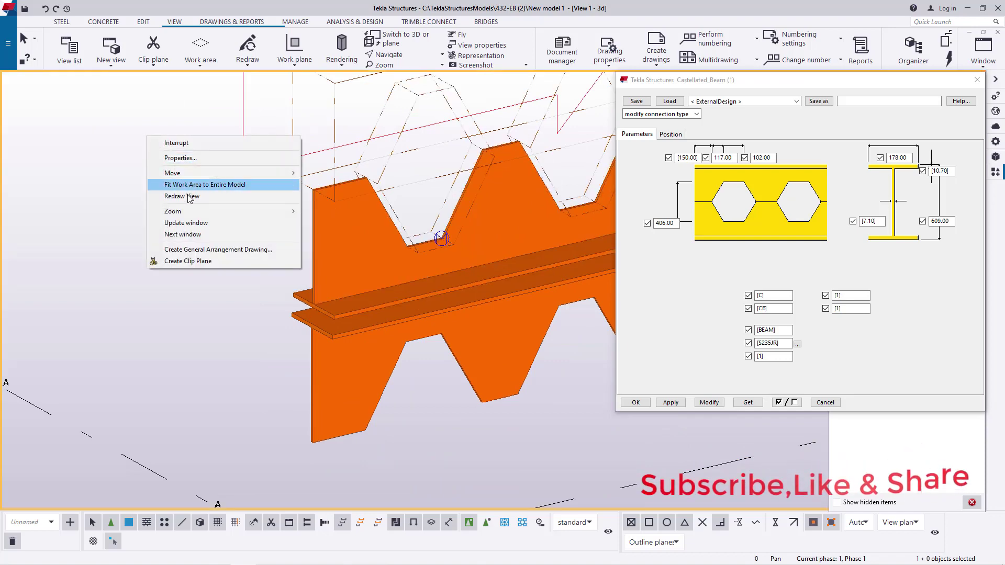
left_click(230, 183)
Step: Move the inverted half-beam from its web's top end corner to the bottom end corner of the other half-beam's web
scroll(346, 212, "up", 3)
left_click(346, 210)
right_click(174, 206)
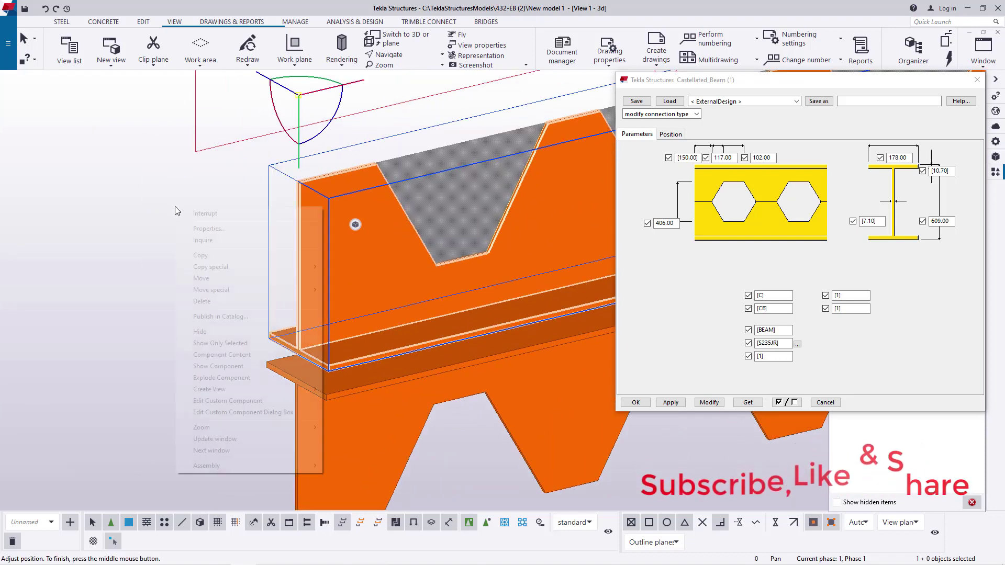
left_click(200, 278)
scroll(314, 183, "up", 6)
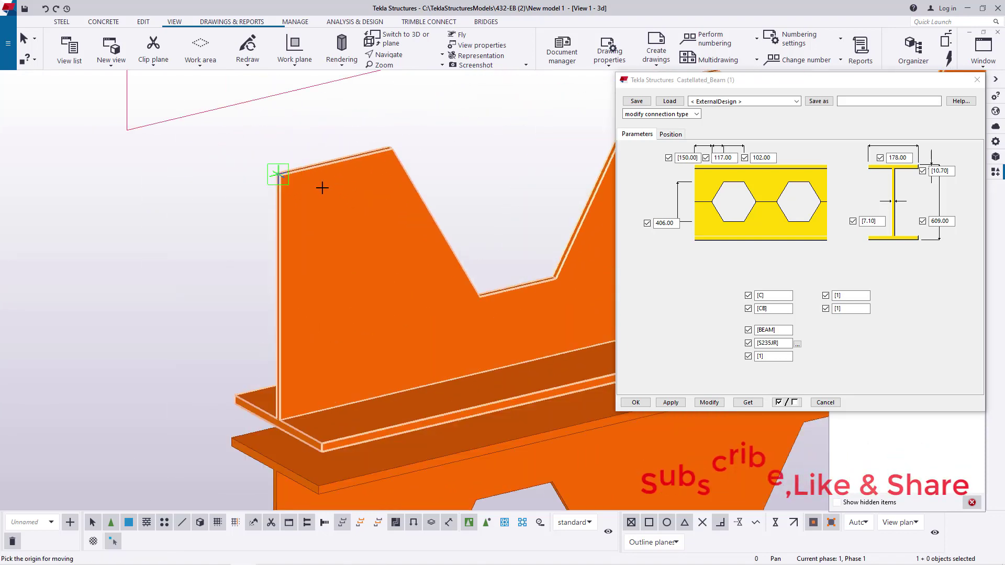
scroll(301, 167, "up", 2)
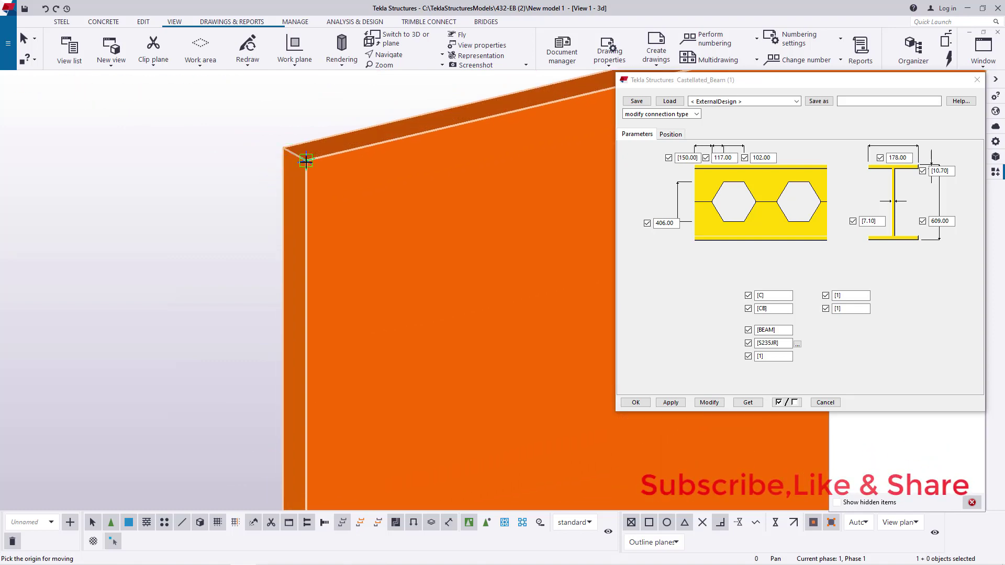
scroll(306, 162, "down", 8)
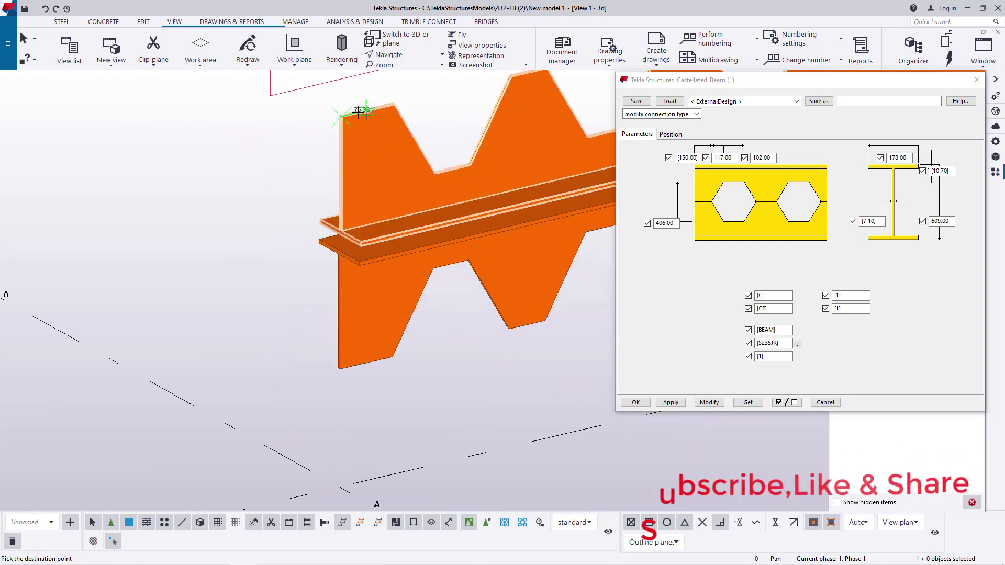
scroll(352, 303, "up", 4)
scroll(352, 304, "up", 6)
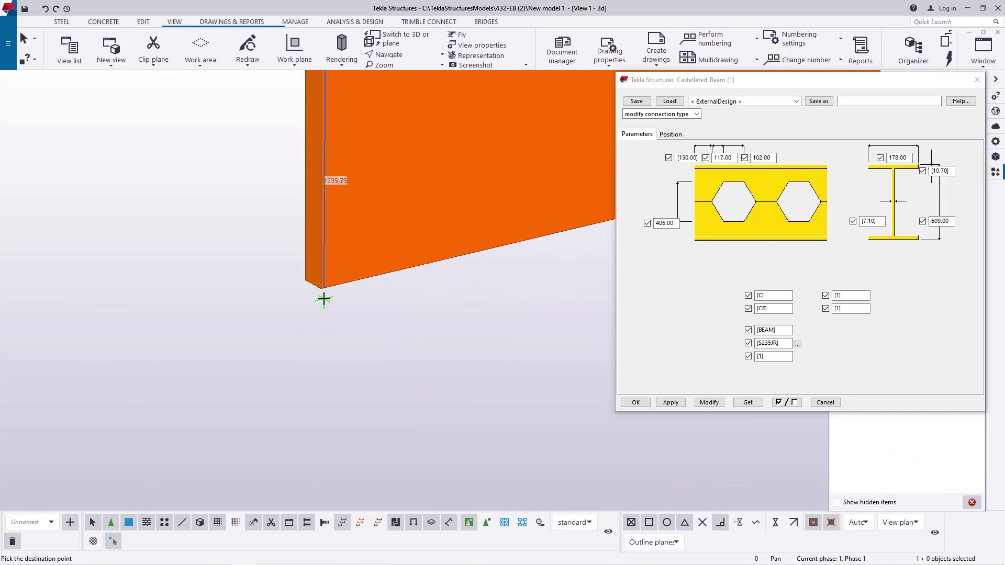
scroll(320, 294, "up", 1)
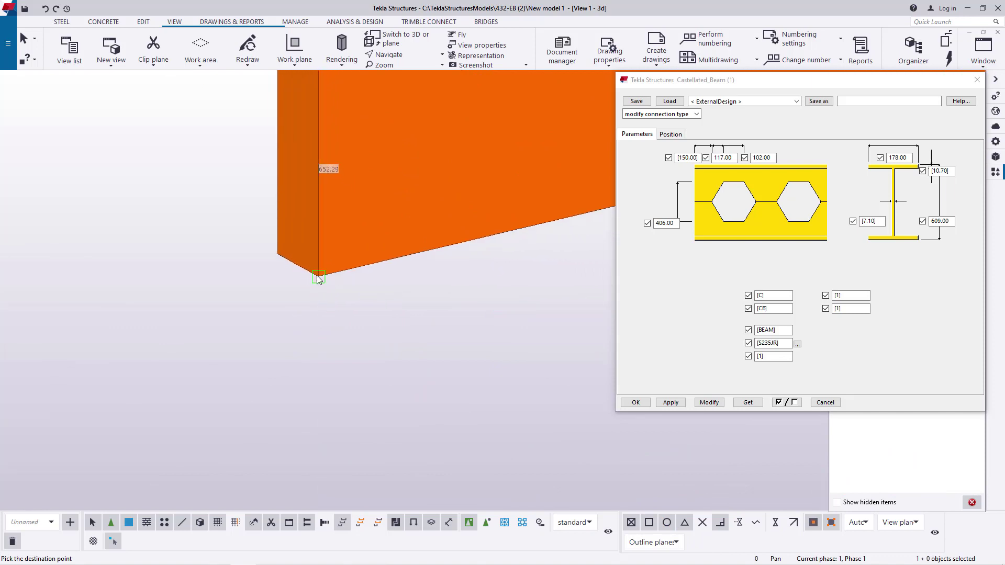
left_click(319, 279)
right_click(189, 167)
left_click(210, 173)
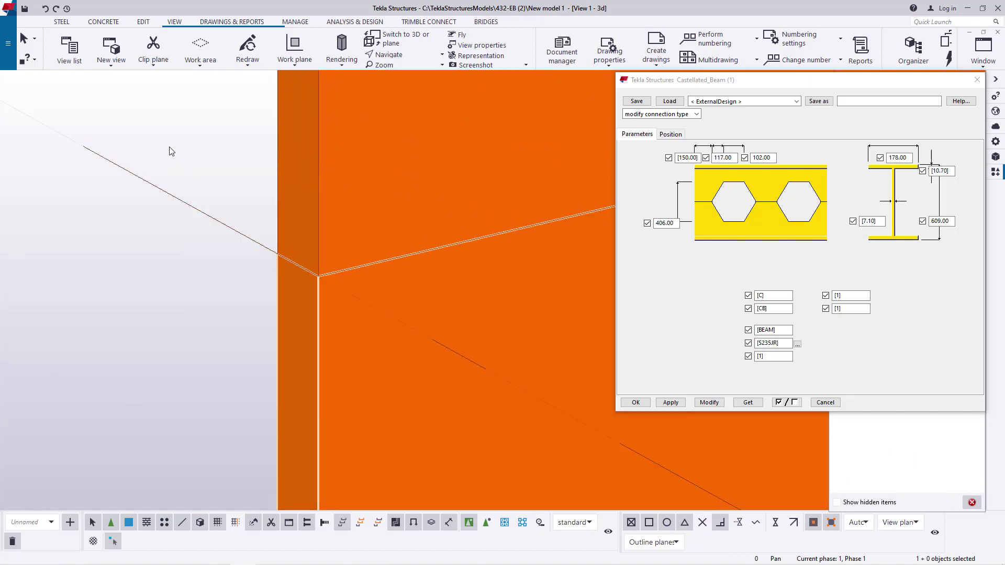
Step: Redraw the view to clear the cut outlines around the two joined half-beams
right_click(177, 143)
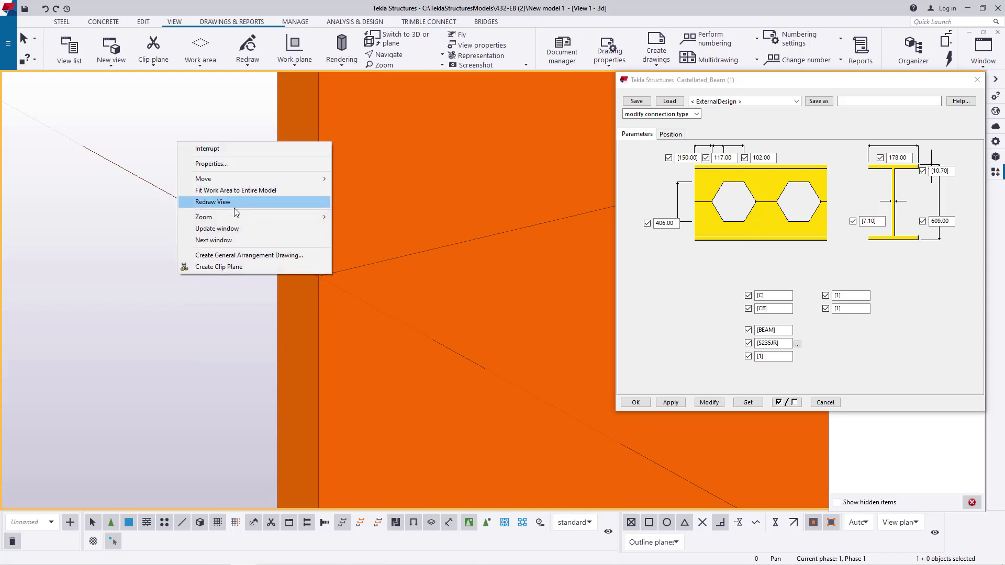
left_click(235, 205)
scroll(277, 335, "down", 5)
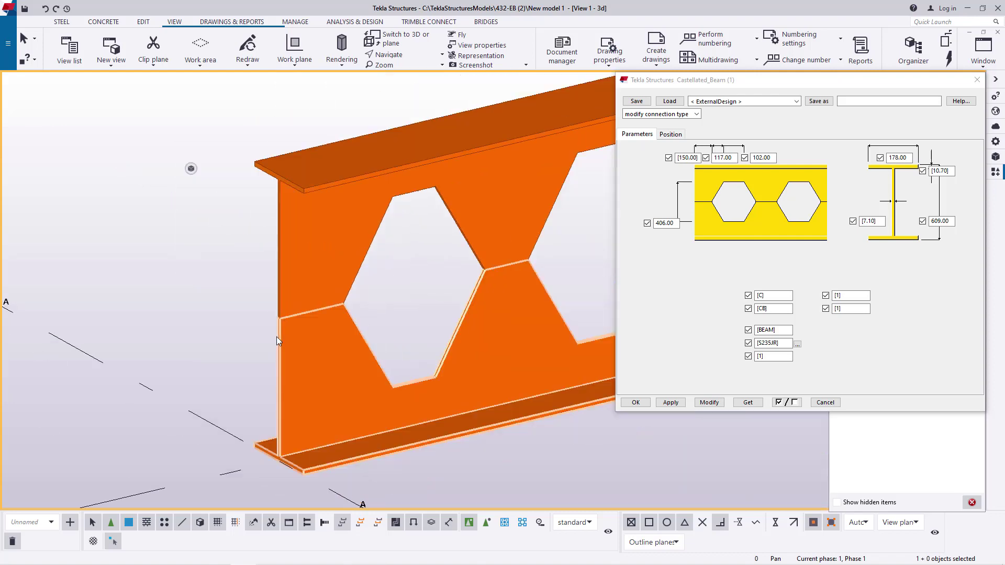
Step: Inspect the full length of the joined castellated beam and the web joint between its halves at the near end
middle_click_drag(279, 335, 189, 335)
scroll(190, 335, "down", 3)
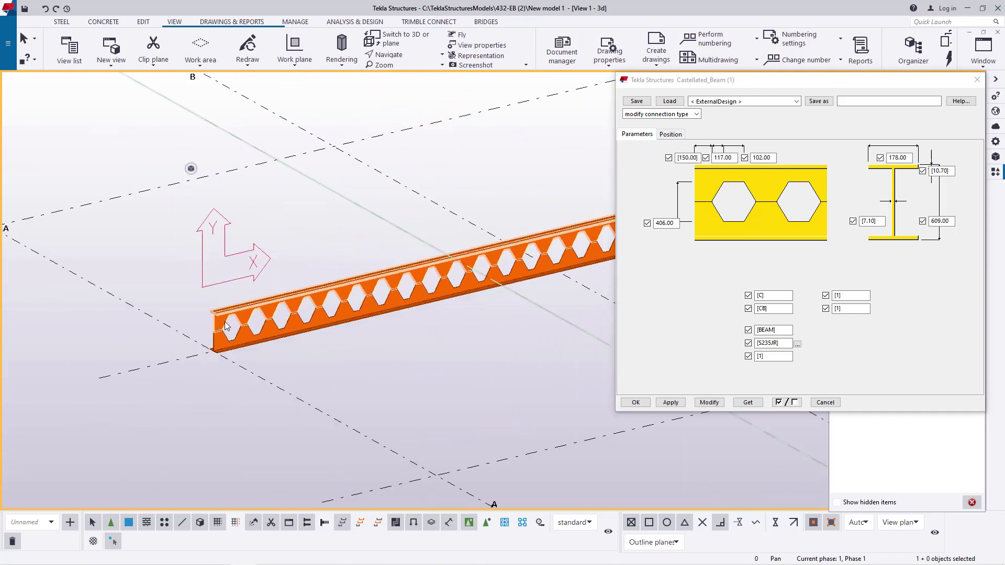
scroll(225, 322, "up", 5)
scroll(130, 351, "up", 10)
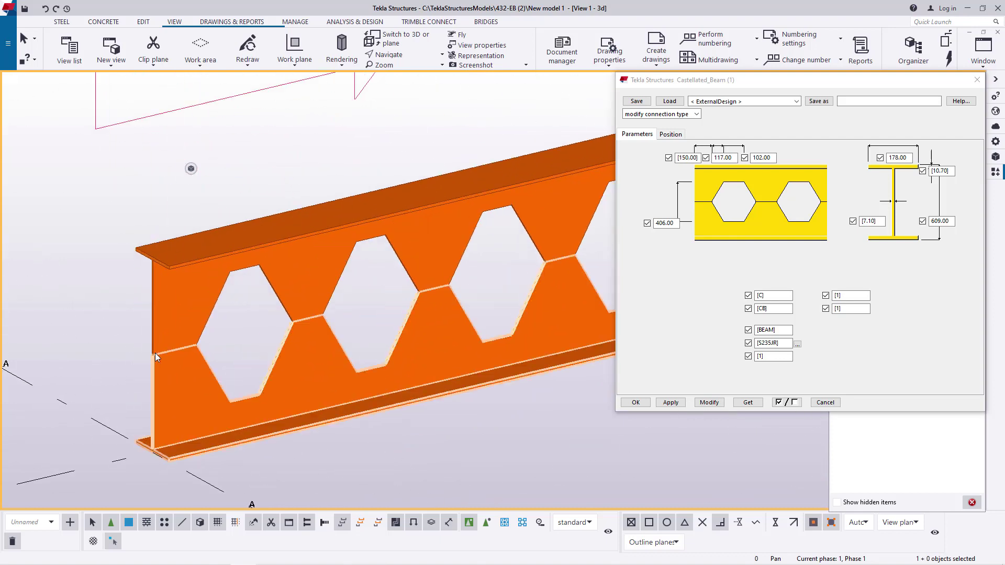
scroll(118, 362, "up", 1)
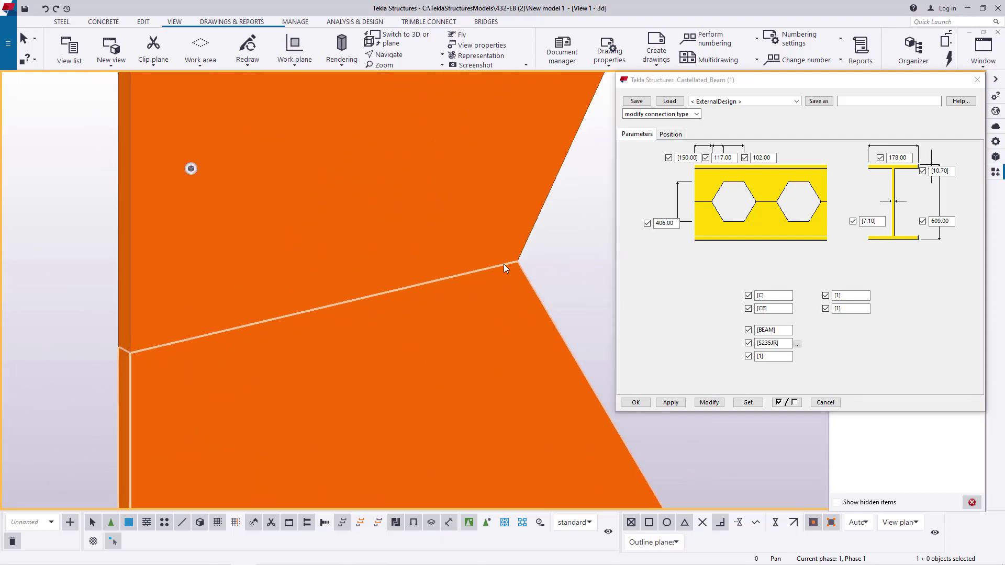
Step: Examine the hexagonal web openings and the joint line along the joined castellated beam, starting from its near end
scroll(143, 356, "down", 4)
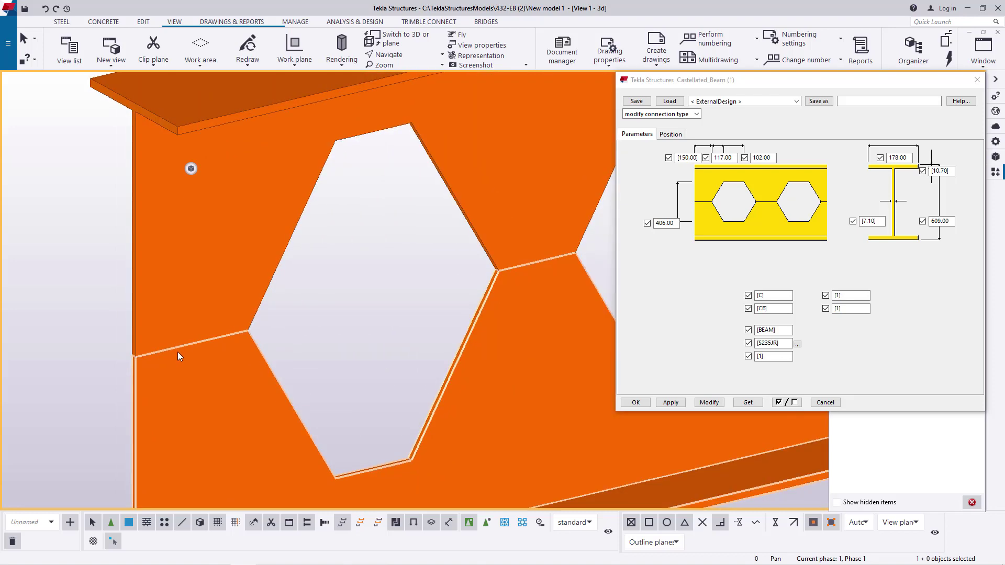
scroll(178, 355, "down", 6)
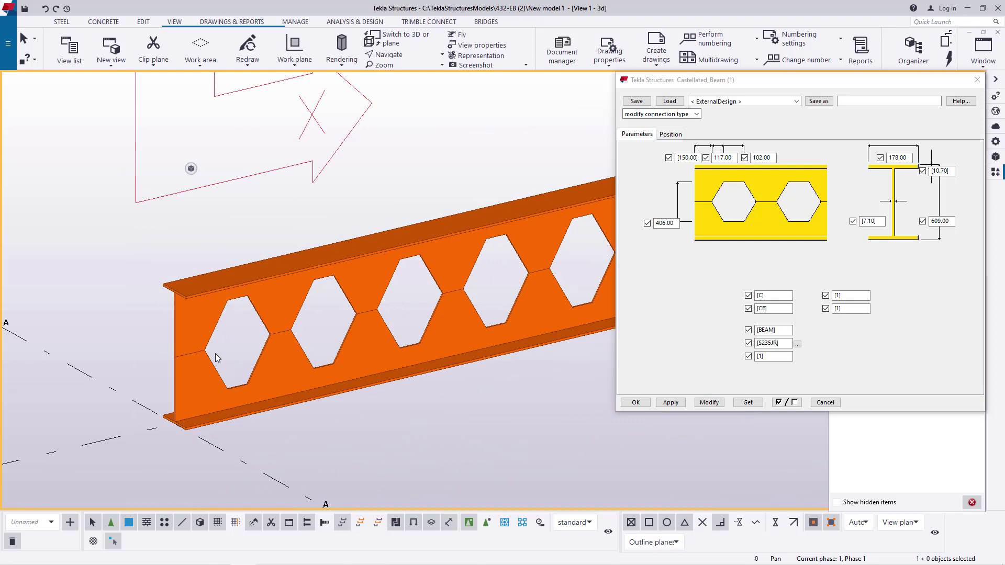
scroll(215, 353, "down", 6)
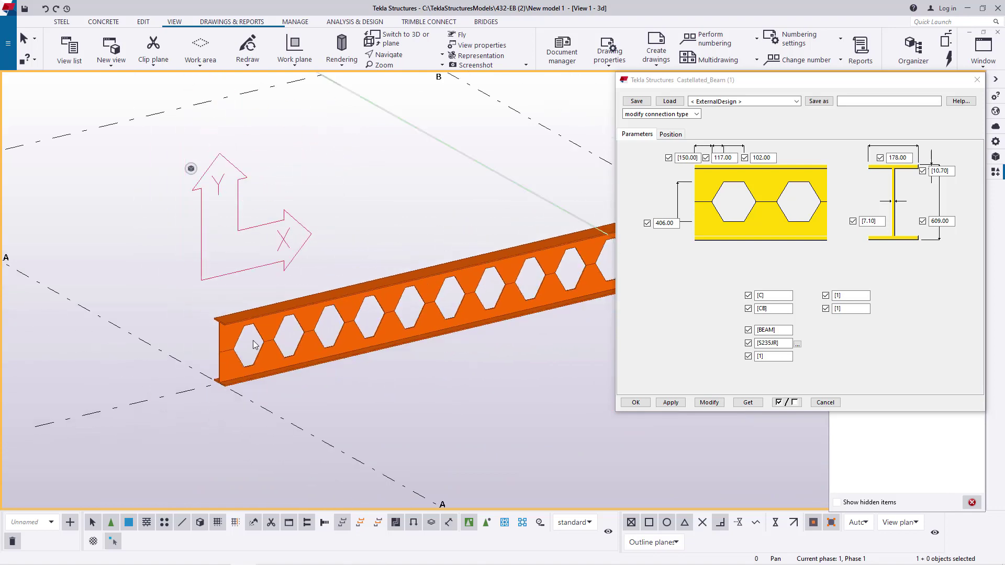
scroll(200, 311, "up", 5)
scroll(309, 303, "down", 4)
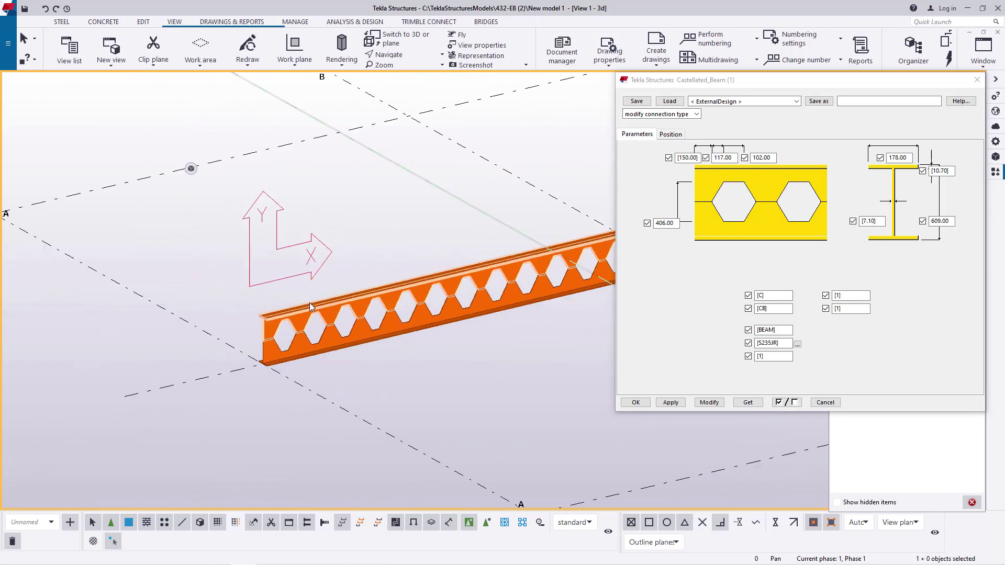
scroll(293, 299, "up", 2)
scroll(272, 277, "up", 4)
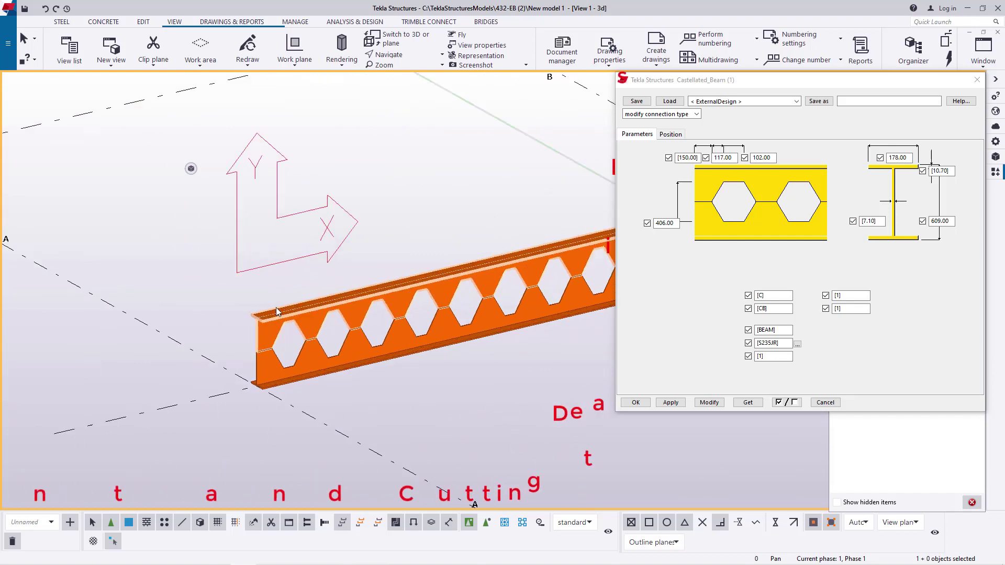
scroll(234, 120, "up", 1)
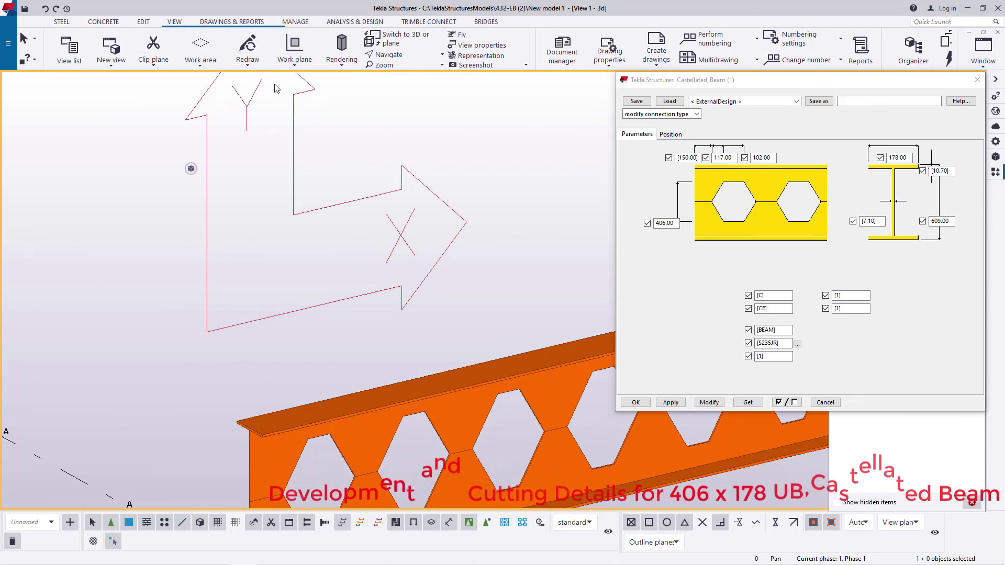
Step: Relocate the work plane flat onto the grid near line A beside the beam, and close the Castellated_Beam dialog
left_click(293, 52)
left_click(314, 209)
scroll(393, 157, "down", 4)
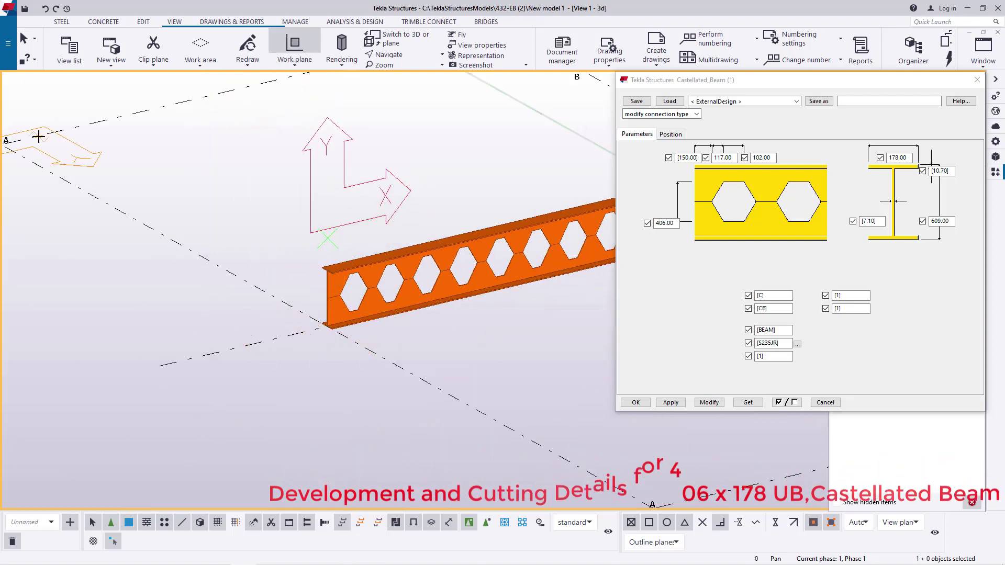
left_click(38, 136)
scroll(236, 199, "down", 3)
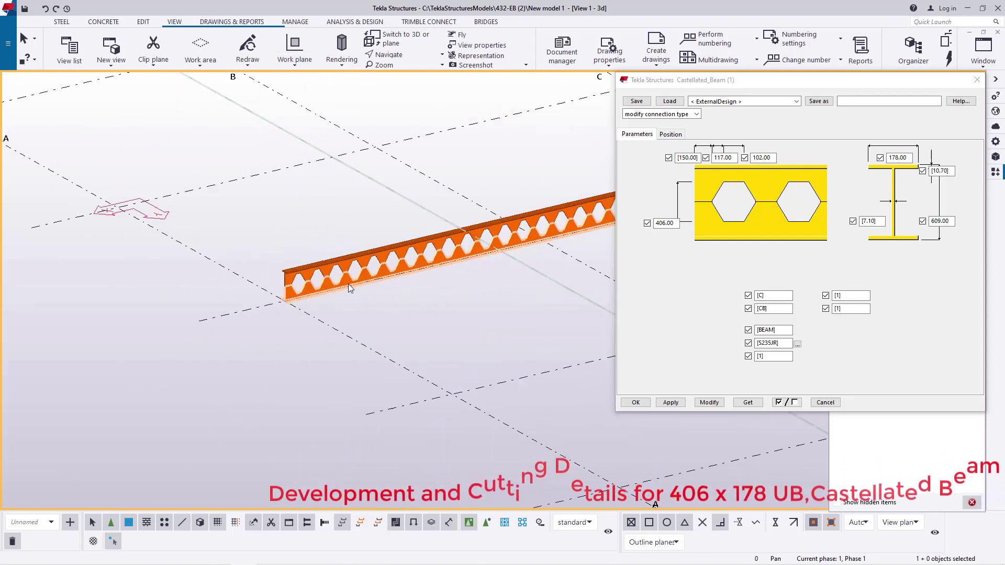
scroll(347, 283, "up", 3)
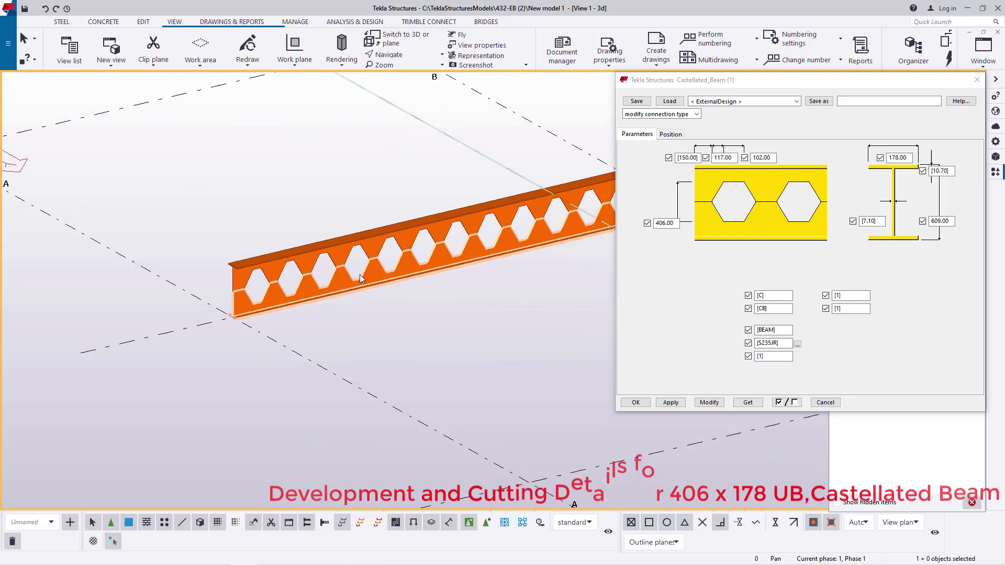
left_click(977, 80)
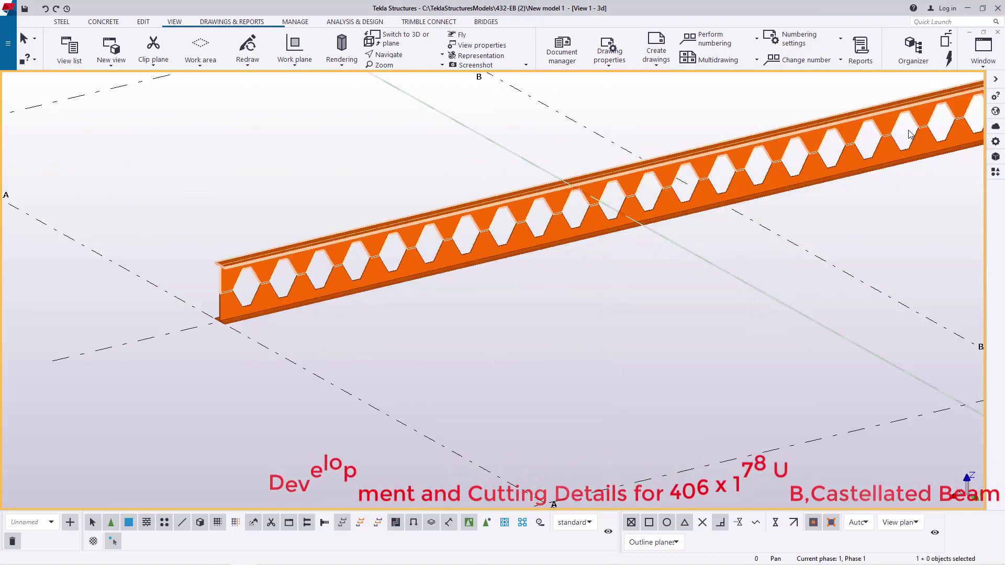
Step: Find the Stanchion weld (85) component by searching for "weld" and apply it with the lower half-beam as main part and the upper as secondary
scroll(242, 292, "up", 2)
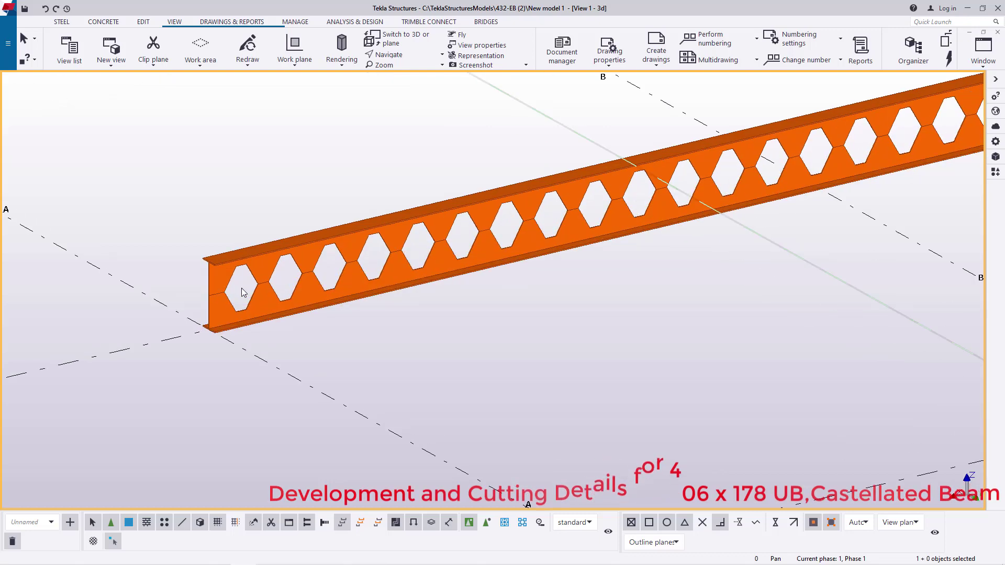
scroll(241, 291, "up", 3)
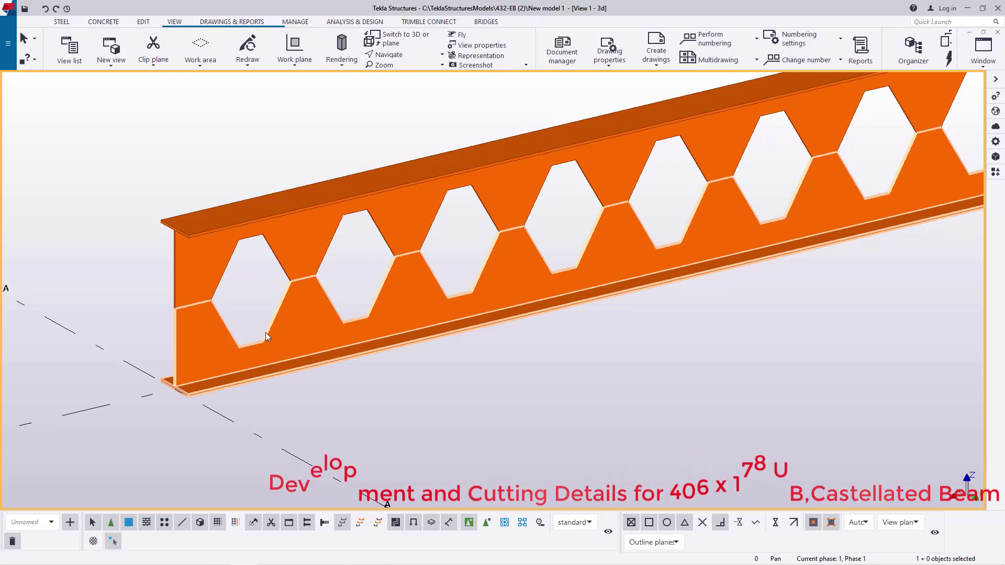
scroll(221, 355, "up", 3)
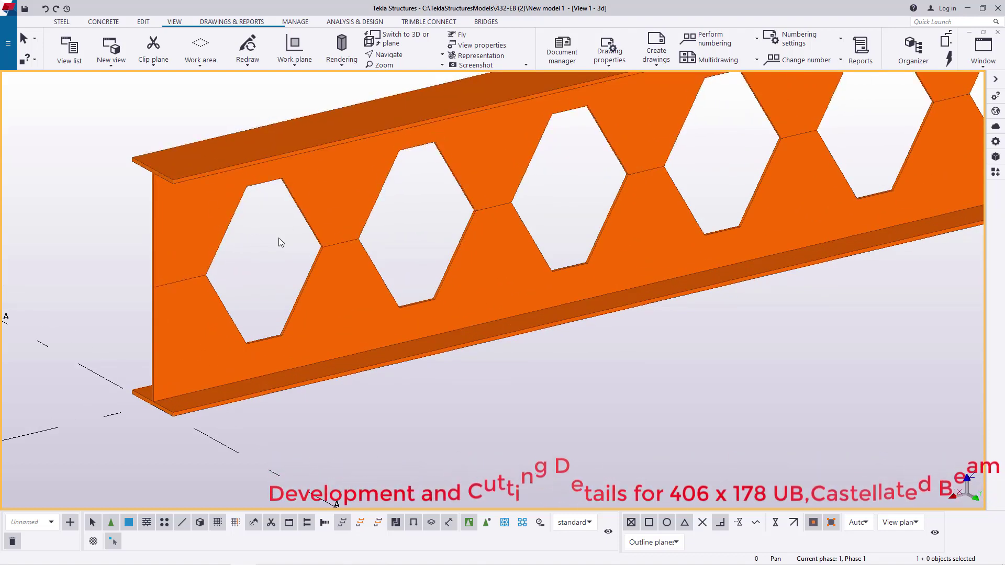
left_click(994, 174)
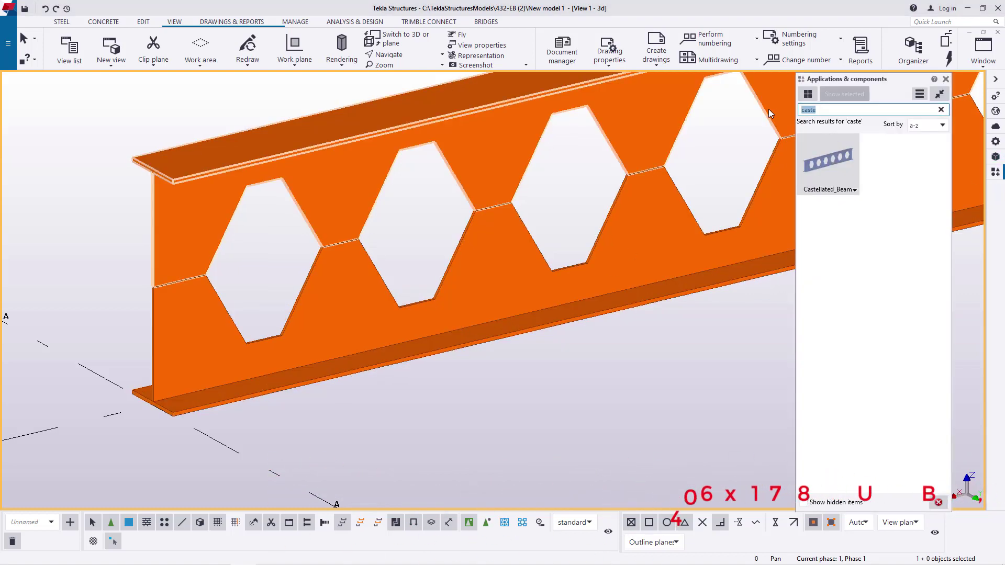
type("weld")
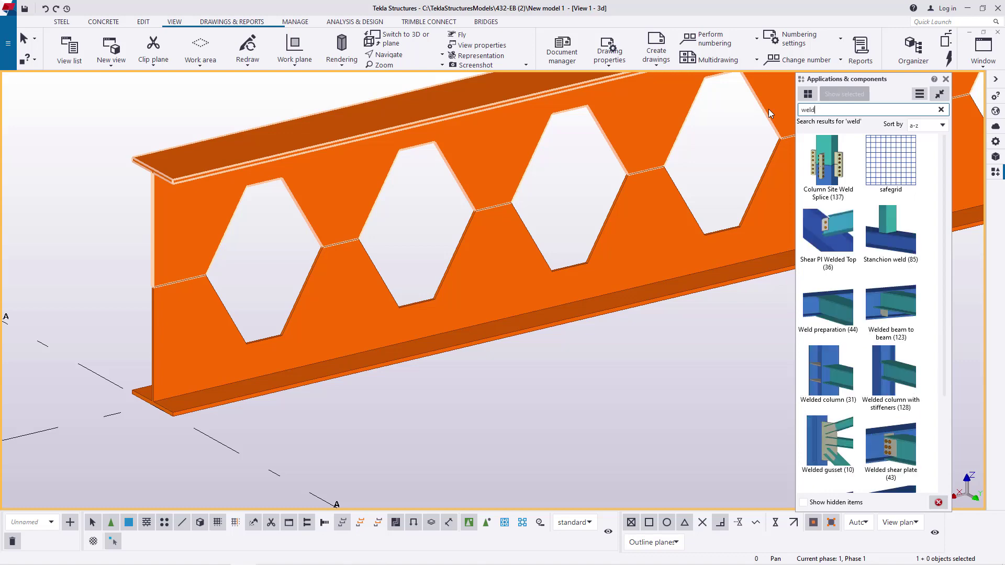
left_click(896, 231)
scroll(219, 368, "up", 2)
scroll(219, 367, "up", 1)
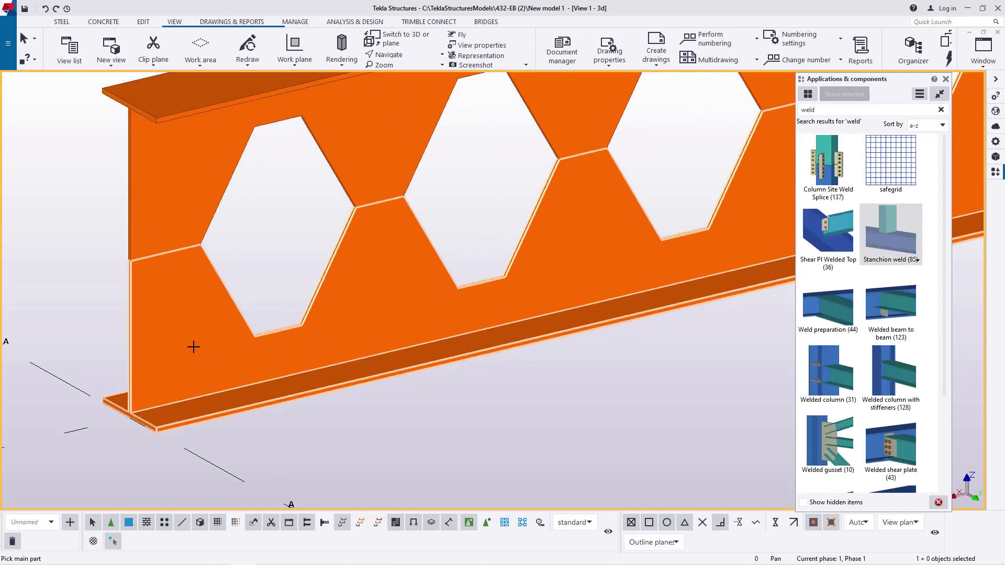
left_click(193, 345)
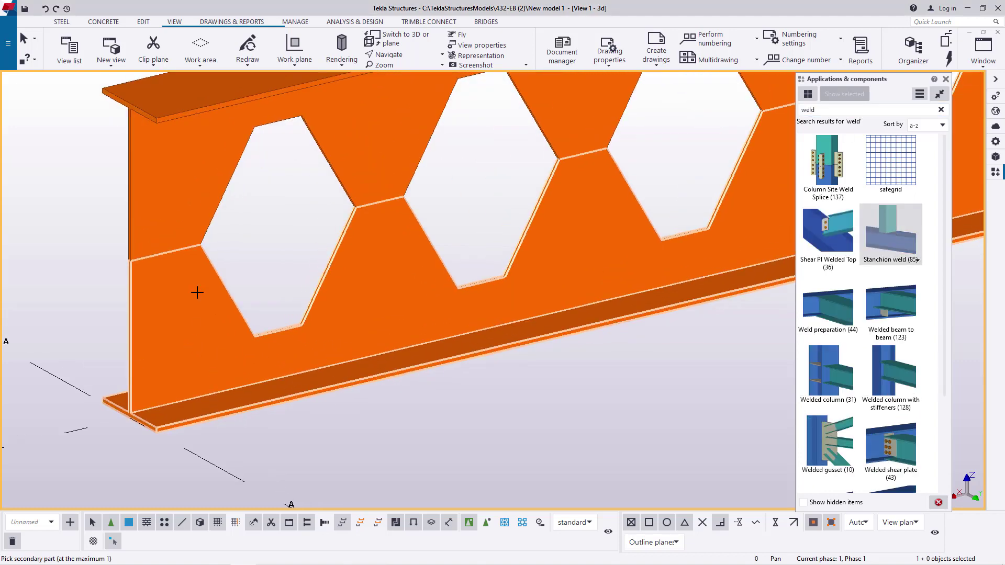
left_click(184, 216)
scroll(180, 341, "down", 3)
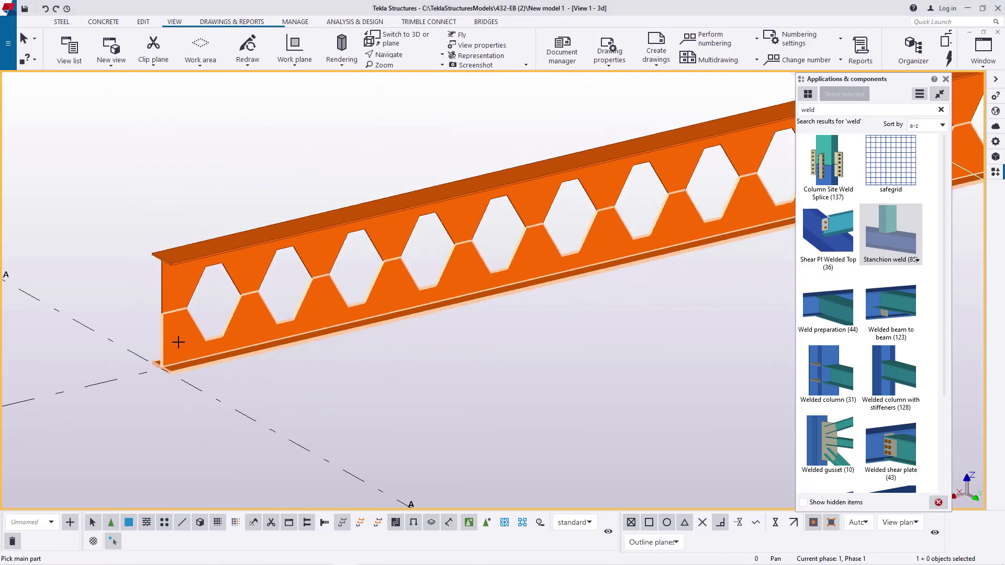
Step: Leave the Stanchion weld command and redraw the view at the far end of the beam
scroll(178, 343, "down", 3)
scroll(628, 206, "up", 4)
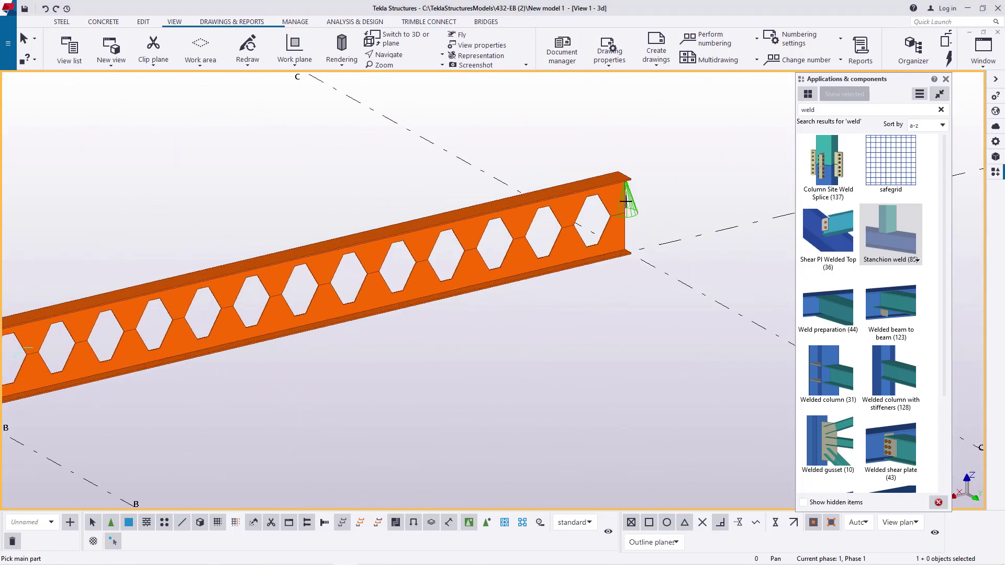
scroll(627, 199, "up", 5)
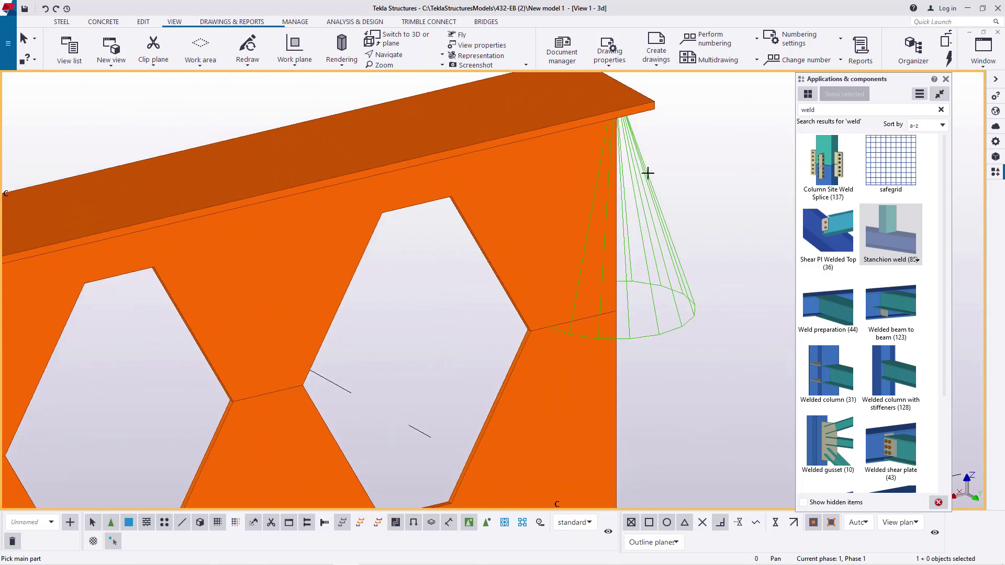
right_click(667, 157)
left_click(683, 162)
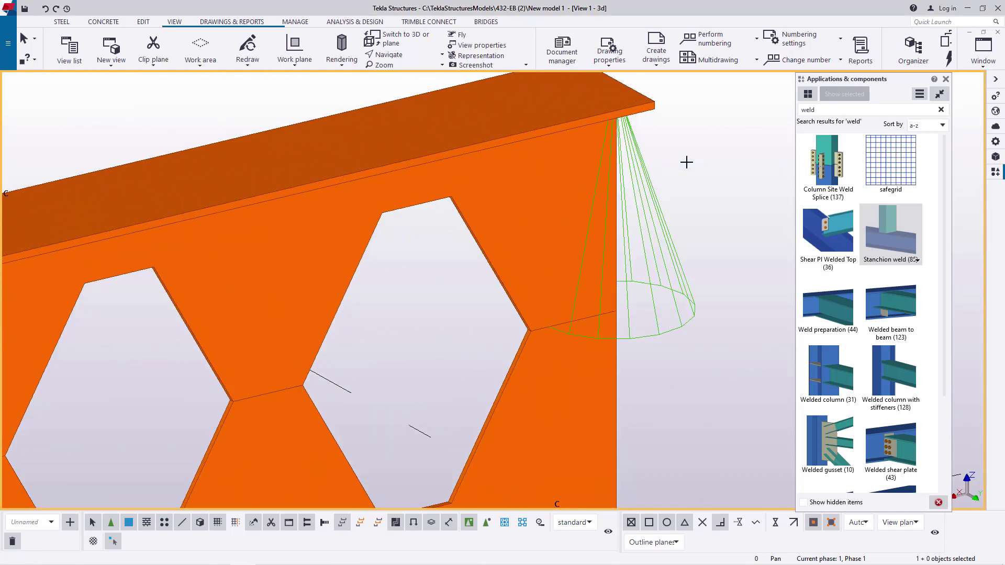
right_click(690, 167)
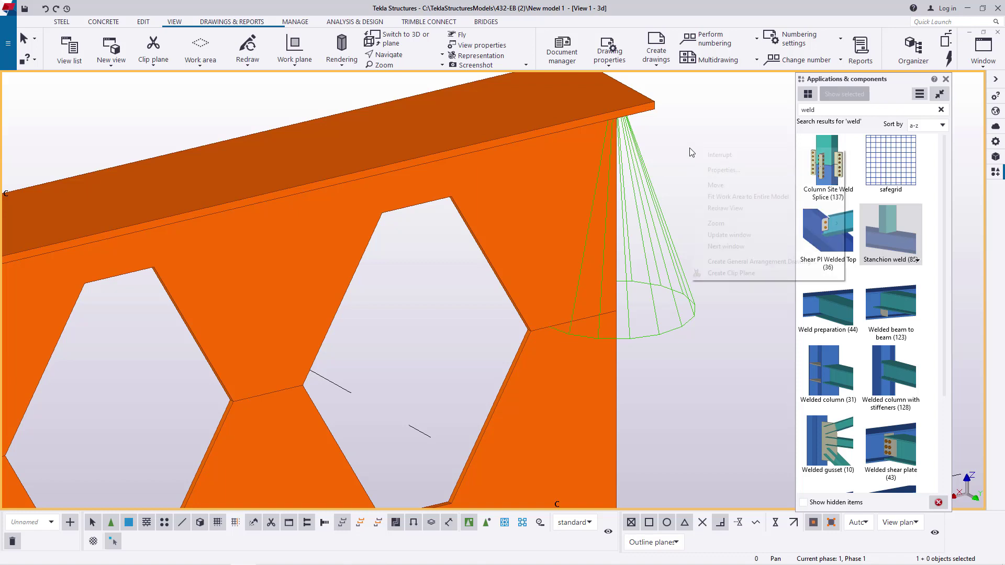
left_click(716, 208)
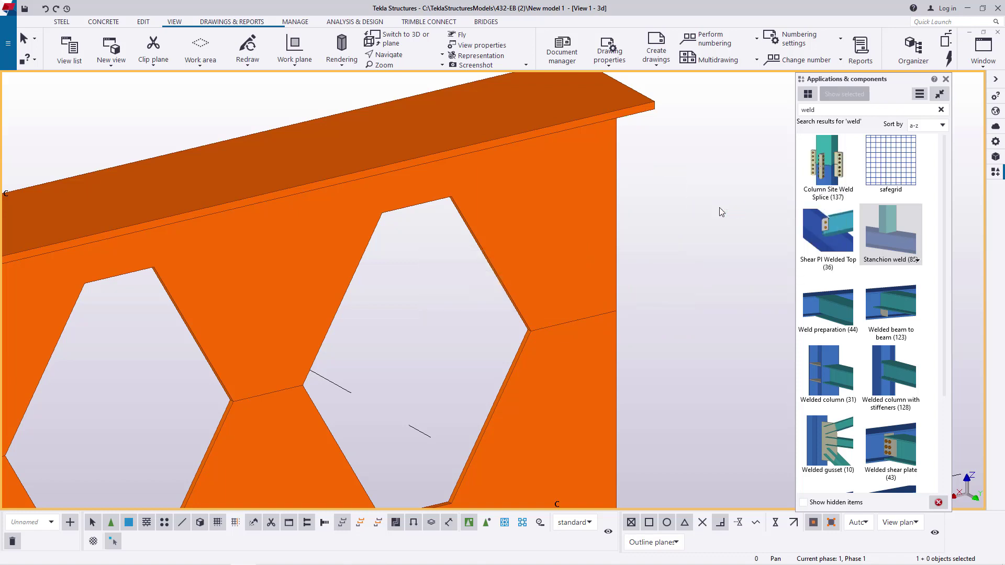
Step: Try deleting the upper half-beam, and undo the deletion
left_click(614, 221)
right_click(656, 171)
left_click(692, 266)
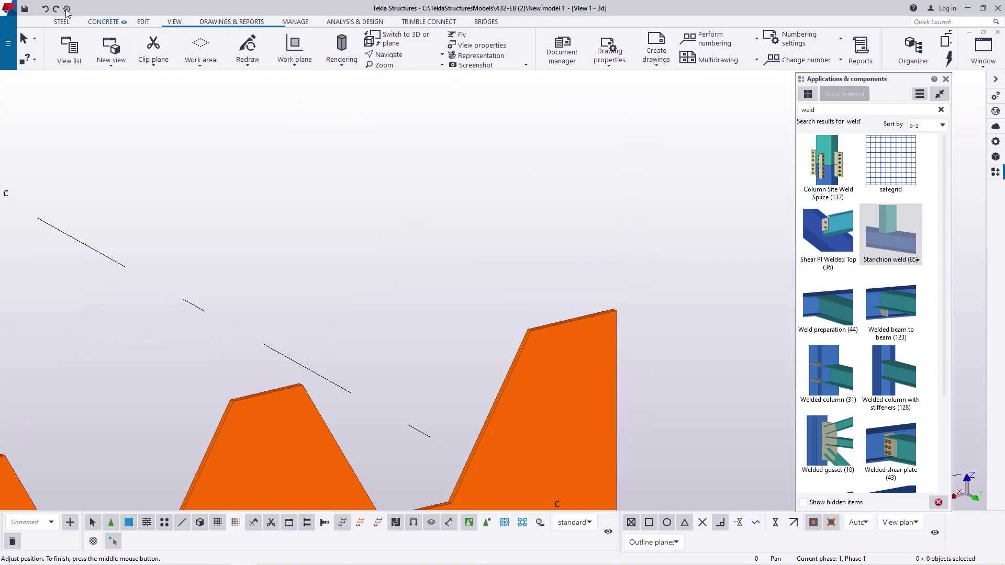
left_click(46, 9)
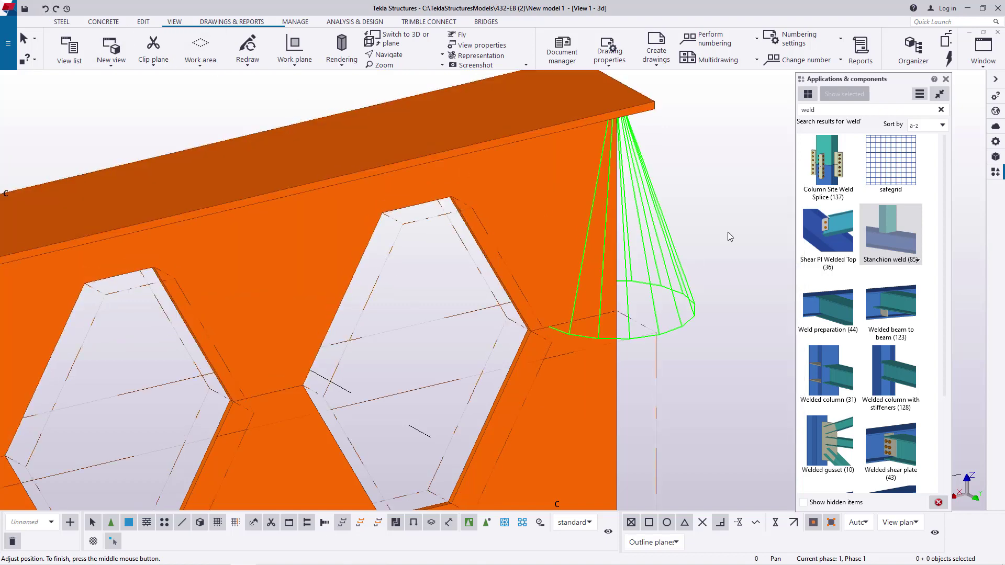
Step: Review the Stanchion weld (85) properties at the beam's far end, close them and redraw the view
double_click(649, 213)
left_click_drag(700, 135, 850, 82)
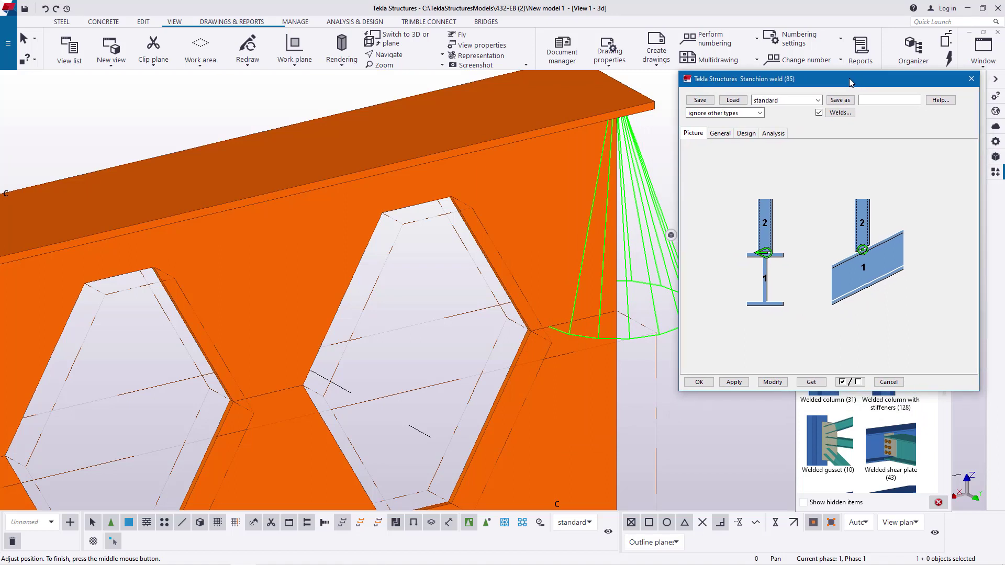
left_click_drag(851, 82, 842, 85)
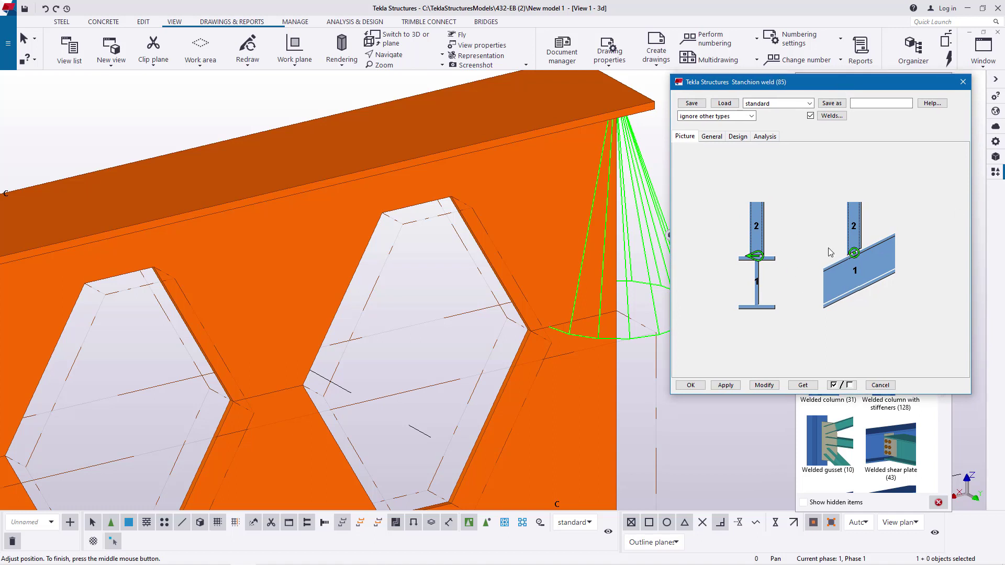
left_click(963, 82)
right_click(693, 159)
left_click(728, 220)
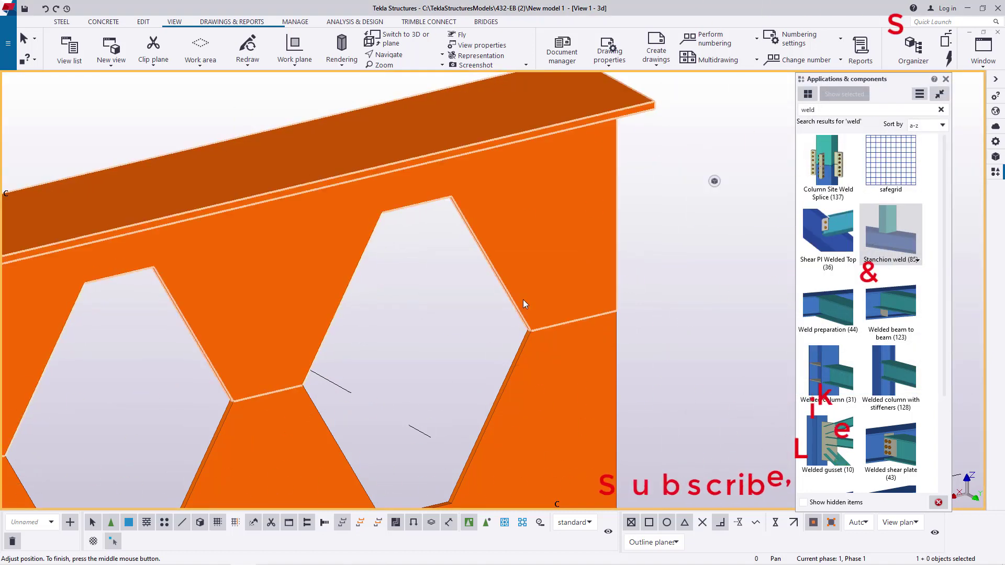
Step: Select the upper half-beam of the castellated beam at its grid A end and start a linear copy of it
scroll(664, 256, "down", 6)
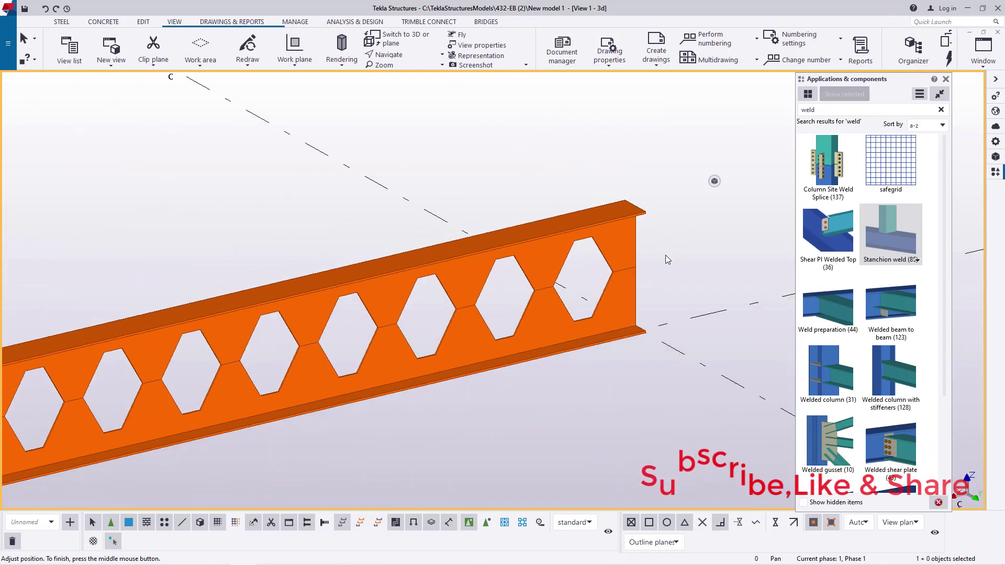
scroll(181, 359, "up", 6)
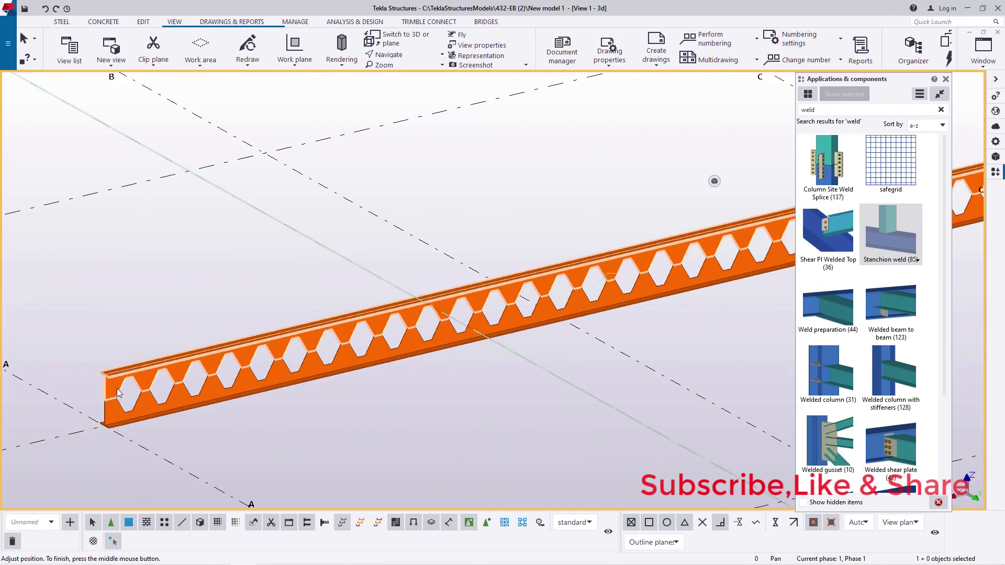
left_click_drag(251, 272, 118, 370)
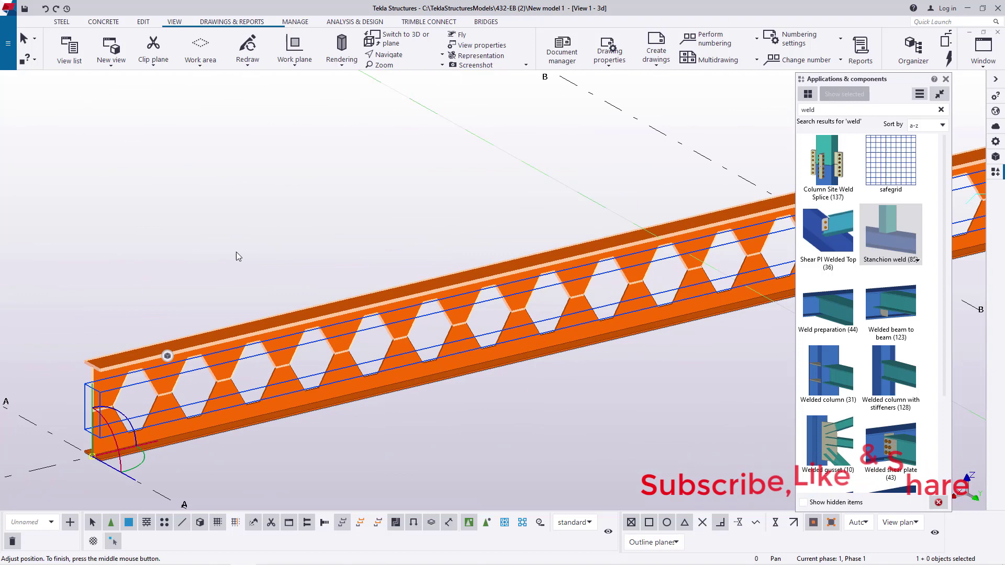
left_click(257, 232)
left_click_drag(115, 329, 75, 377)
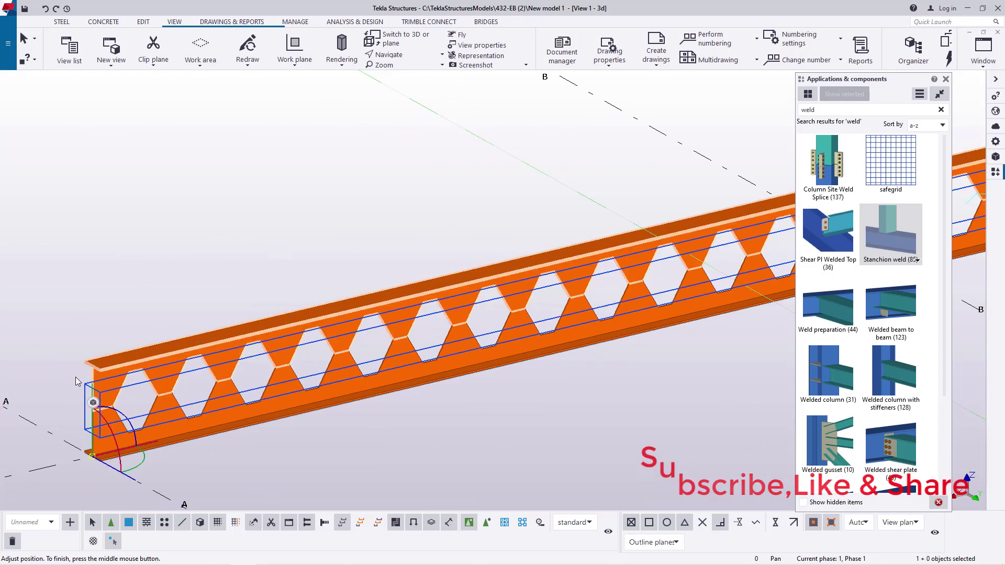
right_click(182, 234)
mouse_move(232, 295)
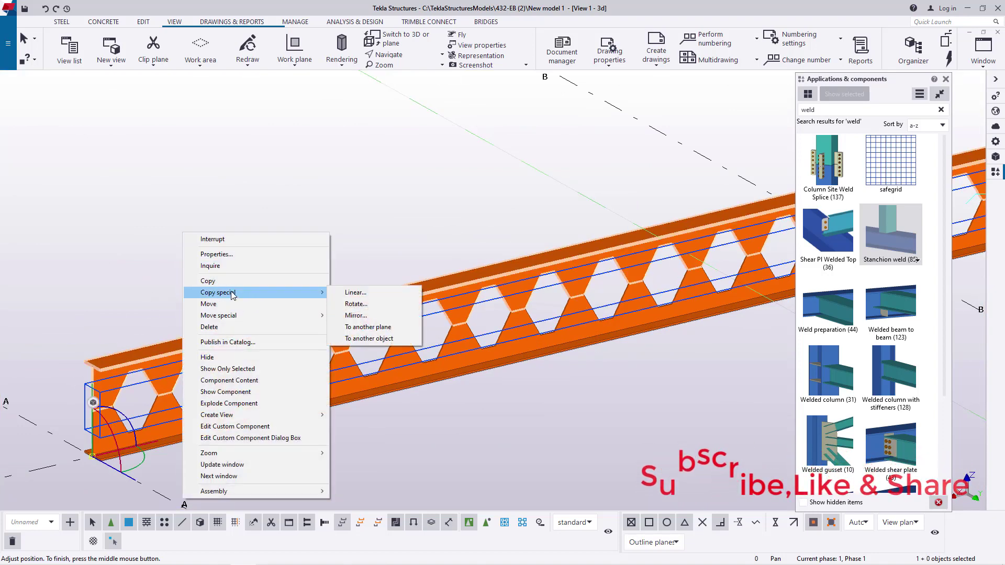
left_click(355, 293)
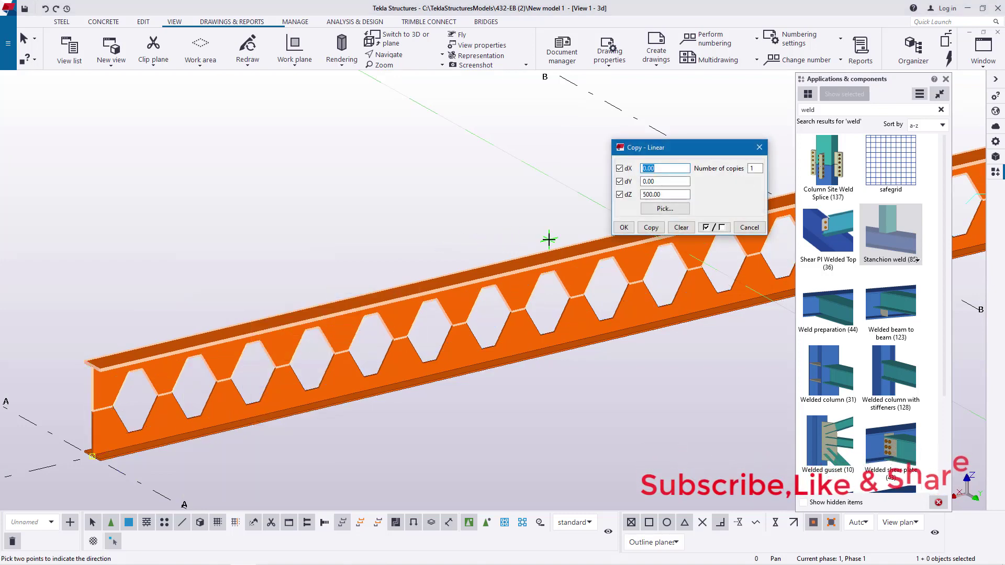
Step: Set the linear copy offsets to 1000 in dY and 0 in dZ
left_click_drag(661, 194, 637, 198)
right_click(653, 198)
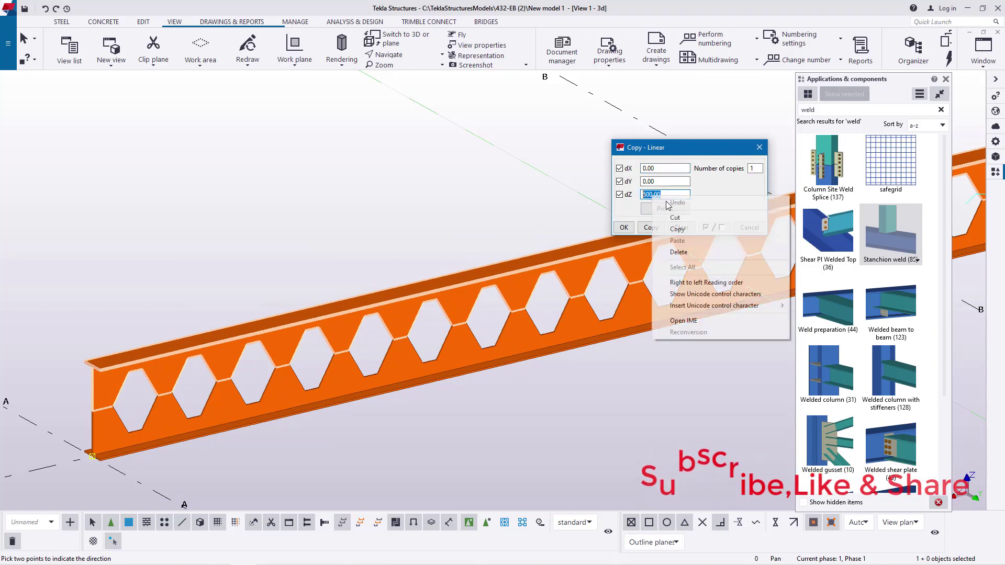
left_click(675, 229)
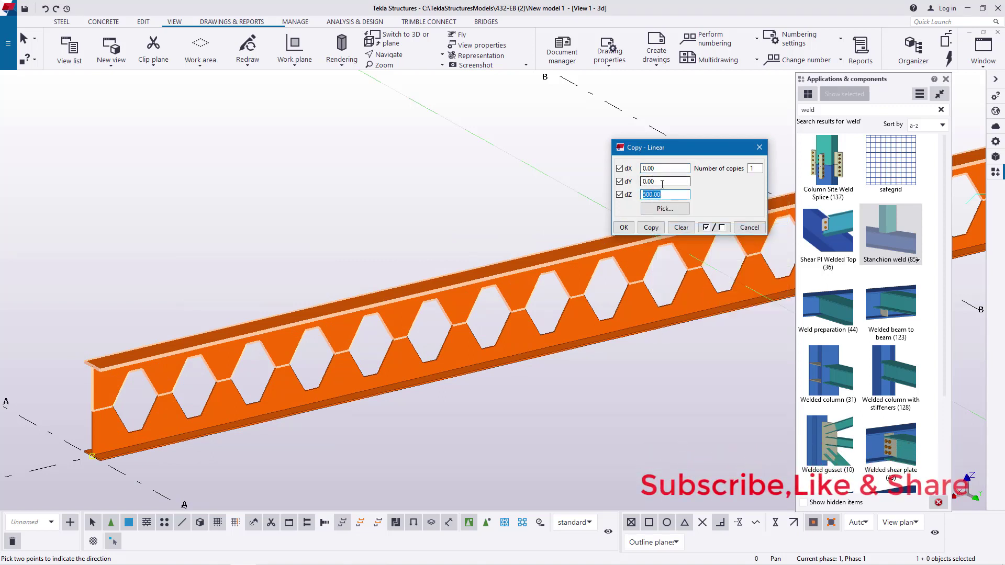
left_click_drag(662, 184, 611, 192)
right_click(644, 182)
left_click(672, 229)
type("0")
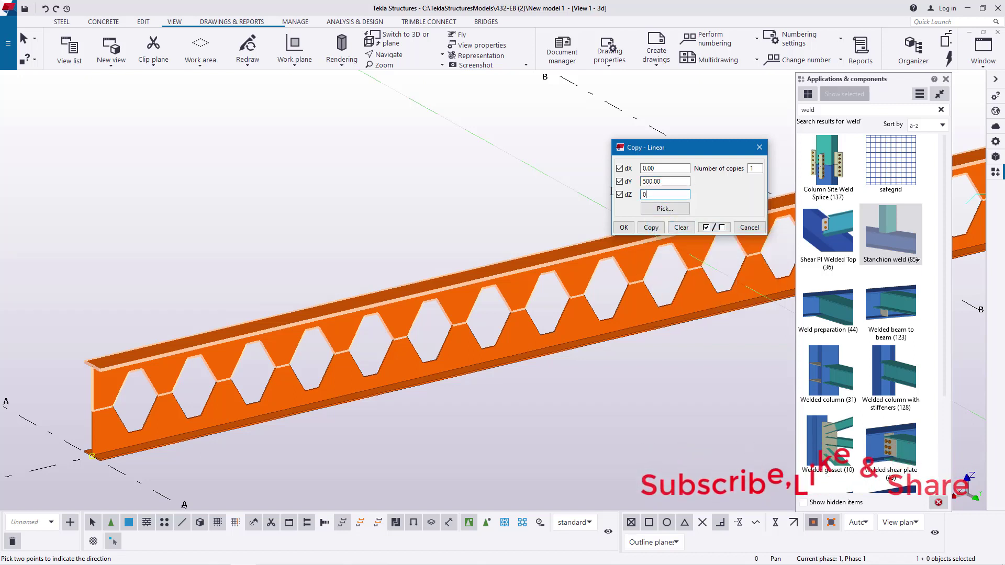
key("shift+Tab")
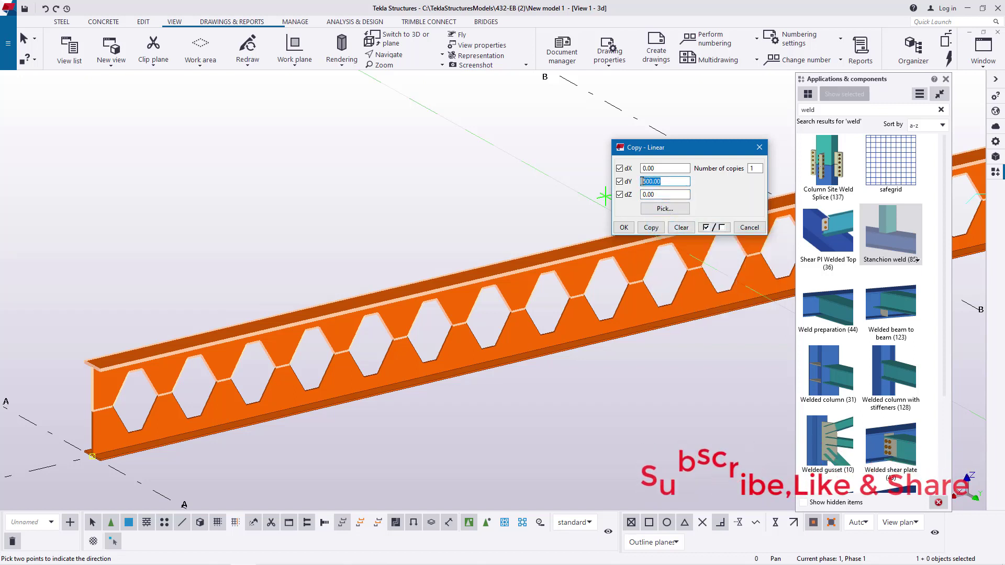
type("6")
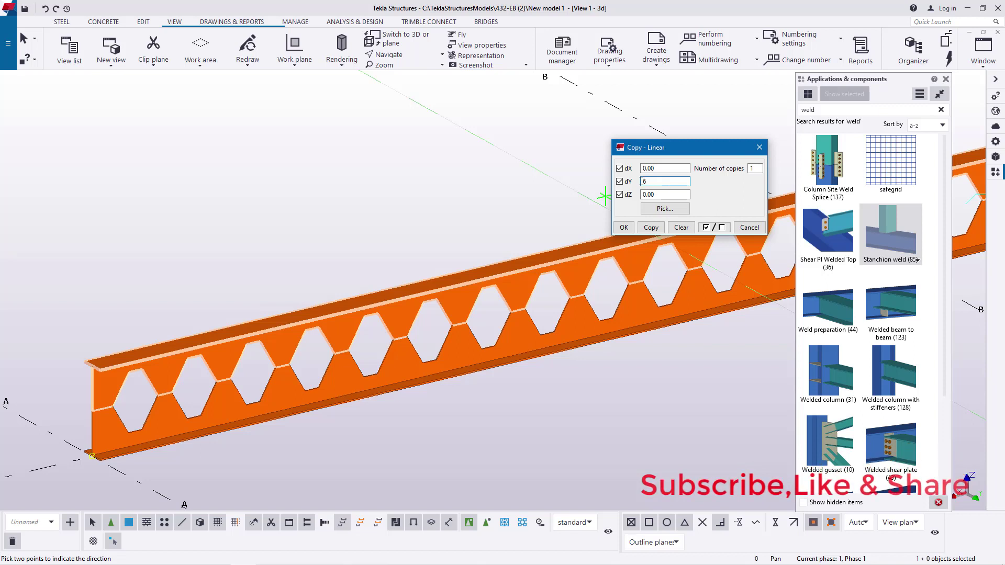
key("BackSpace")
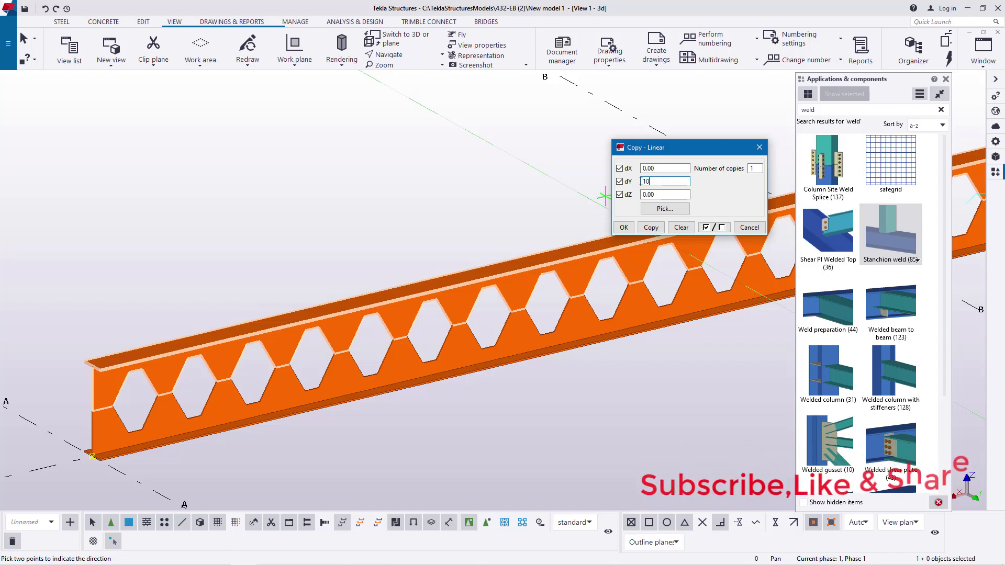
type("1000")
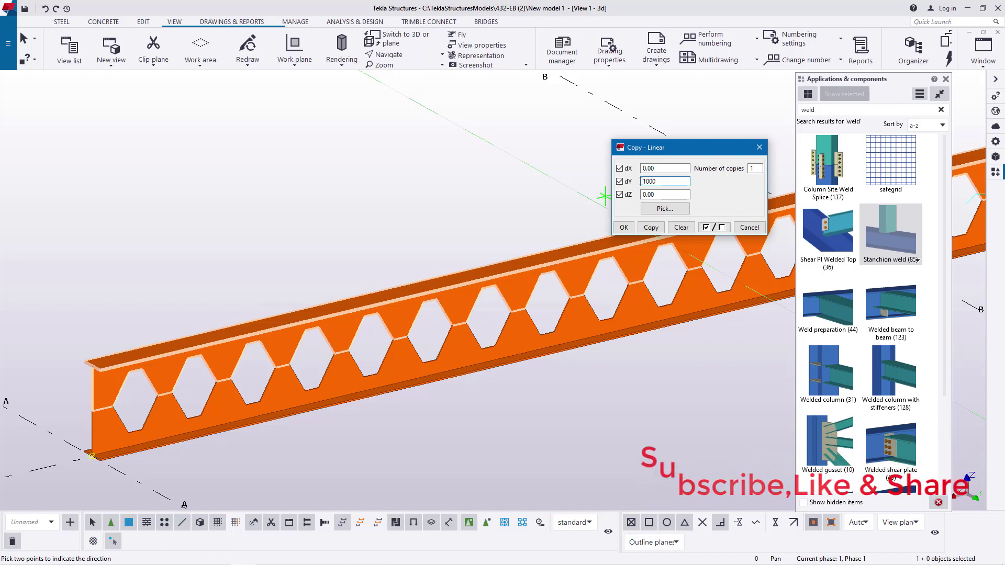
Step: Create the linear copy of the upper half-beam, close the copy settings and interrupt the command
left_click(650, 227)
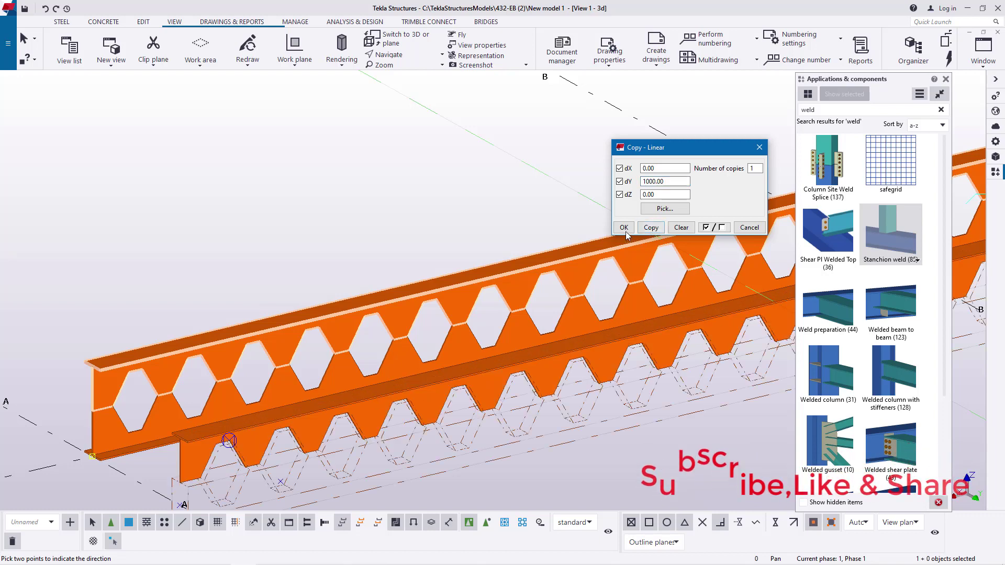
left_click(624, 227)
right_click(457, 171)
left_click(474, 179)
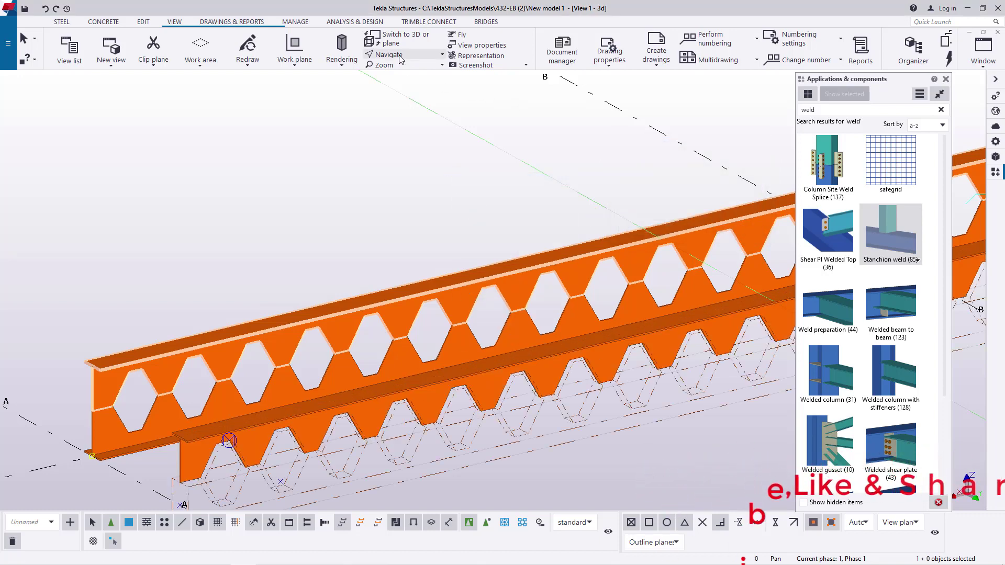
Step: Rotate the model to face the other side of the beams and redraw the view to clear the temporary lines
left_click(442, 54)
left_click(398, 67)
left_click_drag(413, 344, 617, 240)
right_click(647, 221)
left_click(647, 226)
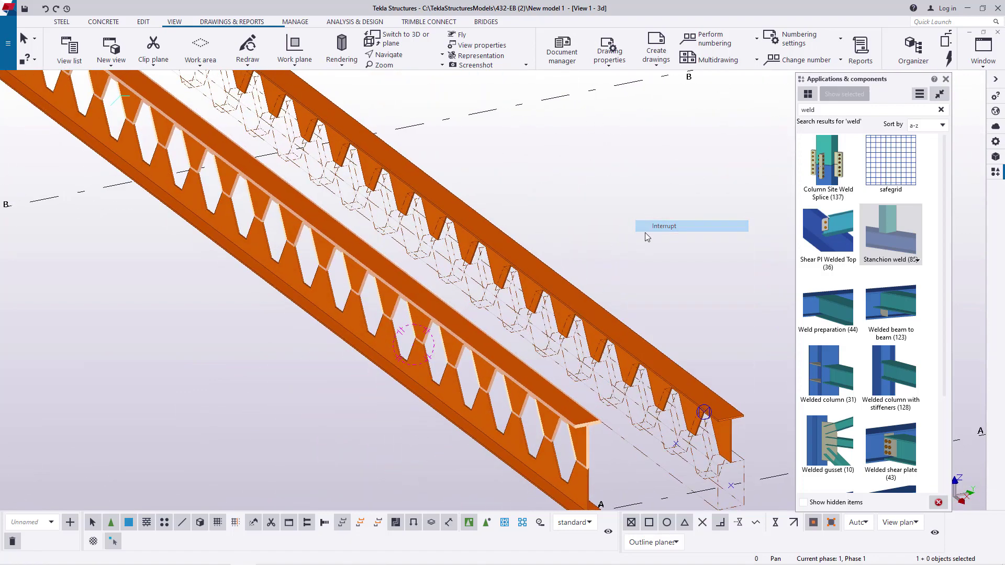
right_click(571, 174)
left_click(605, 235)
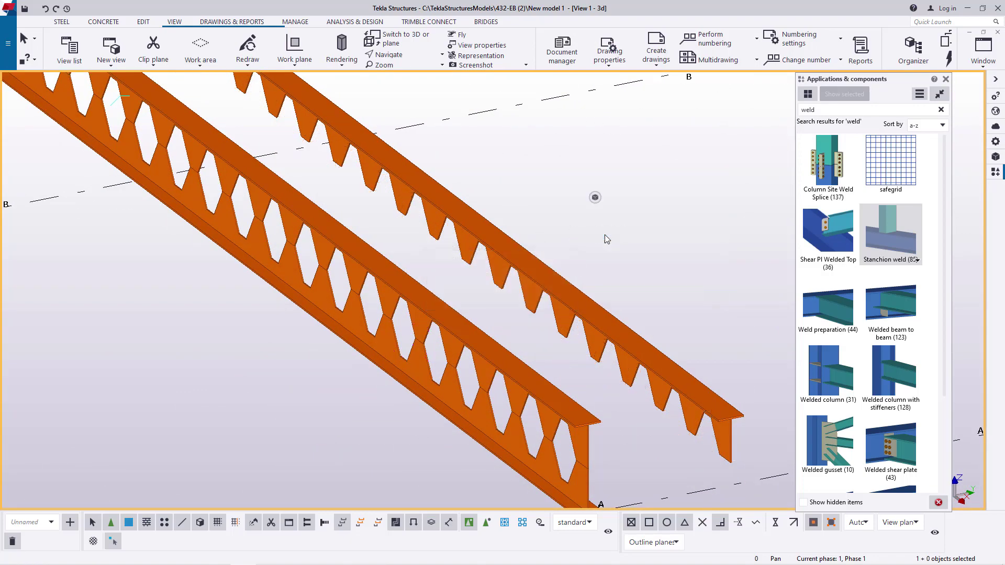
Step: Examine the copied half-beam beside the original castellated beam from a rotated close-up angle, and end the view rotation
scroll(614, 302, "up", 5)
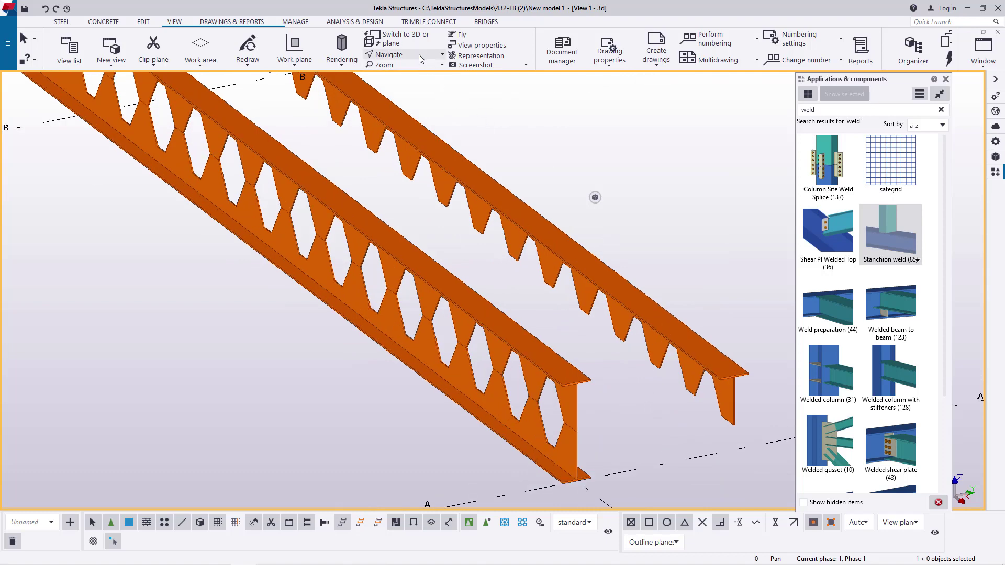
left_click(441, 55)
left_click(389, 89)
middle_click_drag(596, 264, 544, 291, "ctrl")
scroll(670, 309, "up", 5)
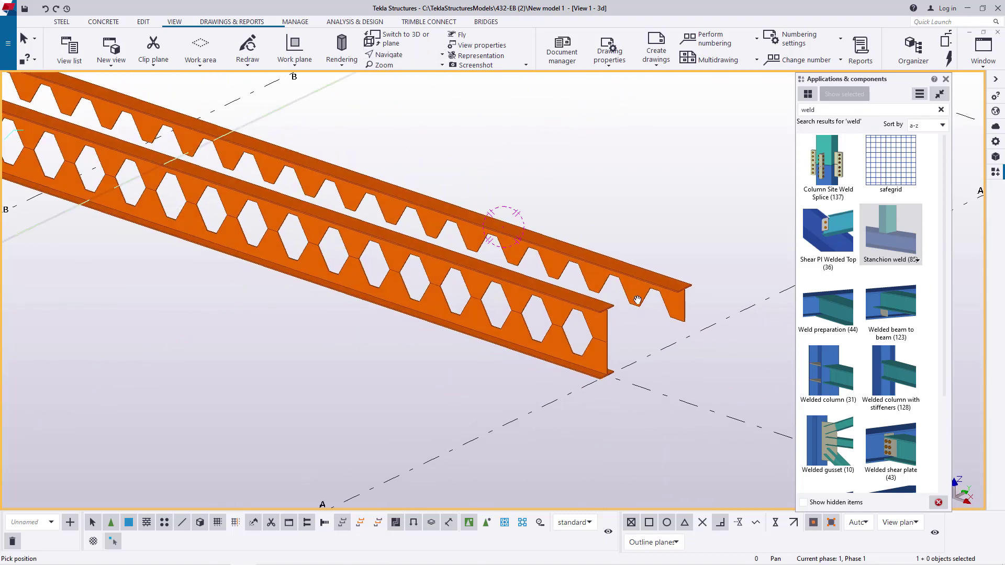
right_click(571, 152)
left_click(591, 159)
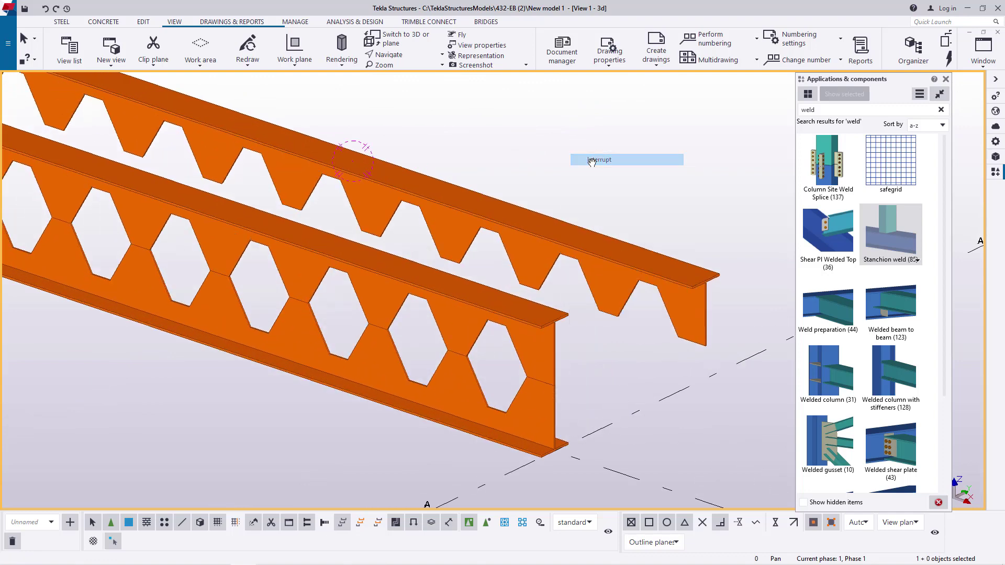